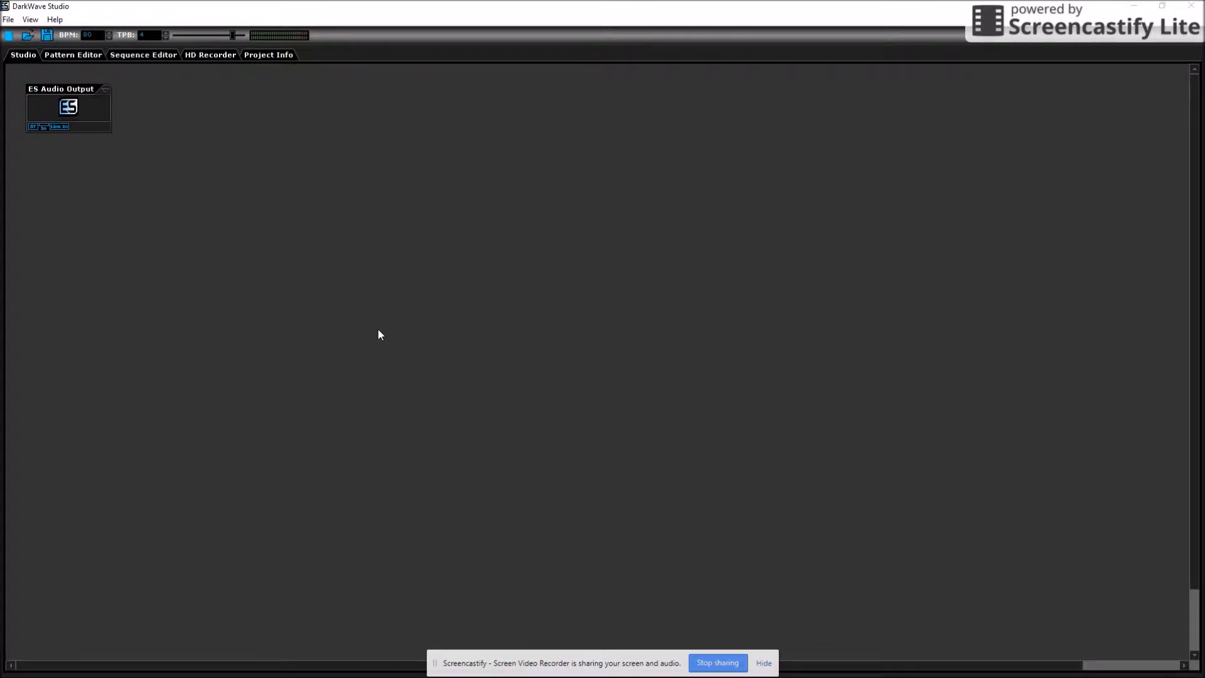
Look through the Pattern Editor, Sequence Editor, HD Recorder and Project Info views and return to the Studio view.
right_click(250, 180)
left_click(318, 116)
left_click(58, 54)
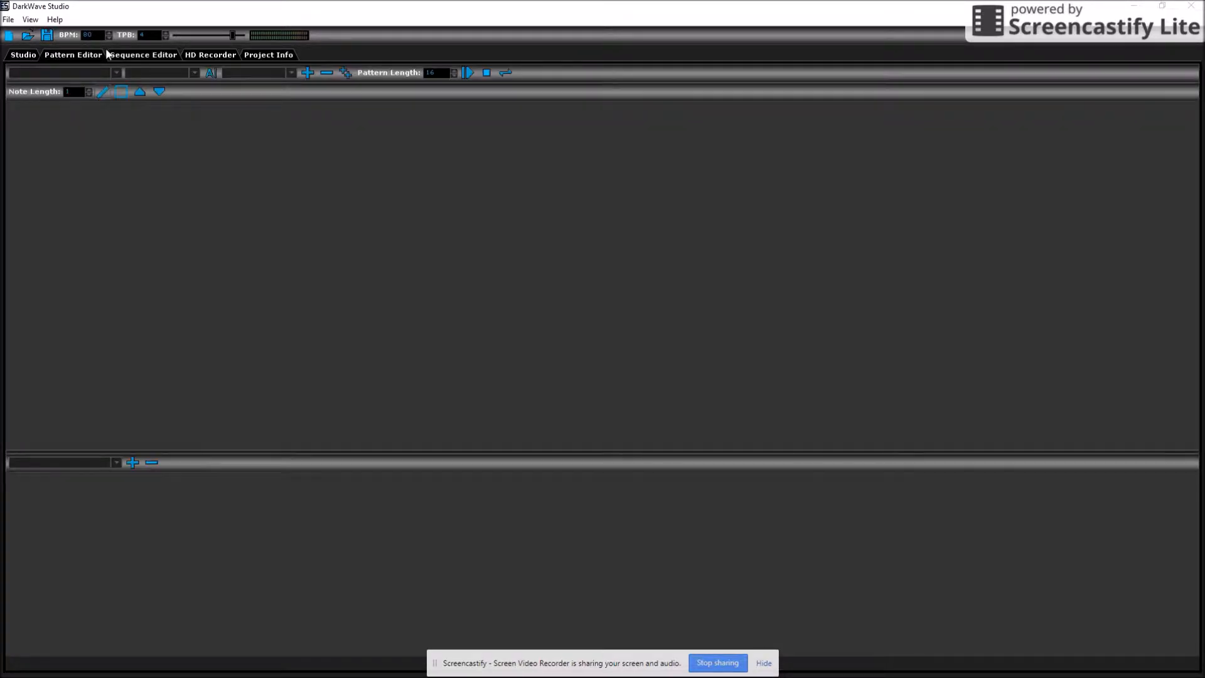
left_click(131, 56)
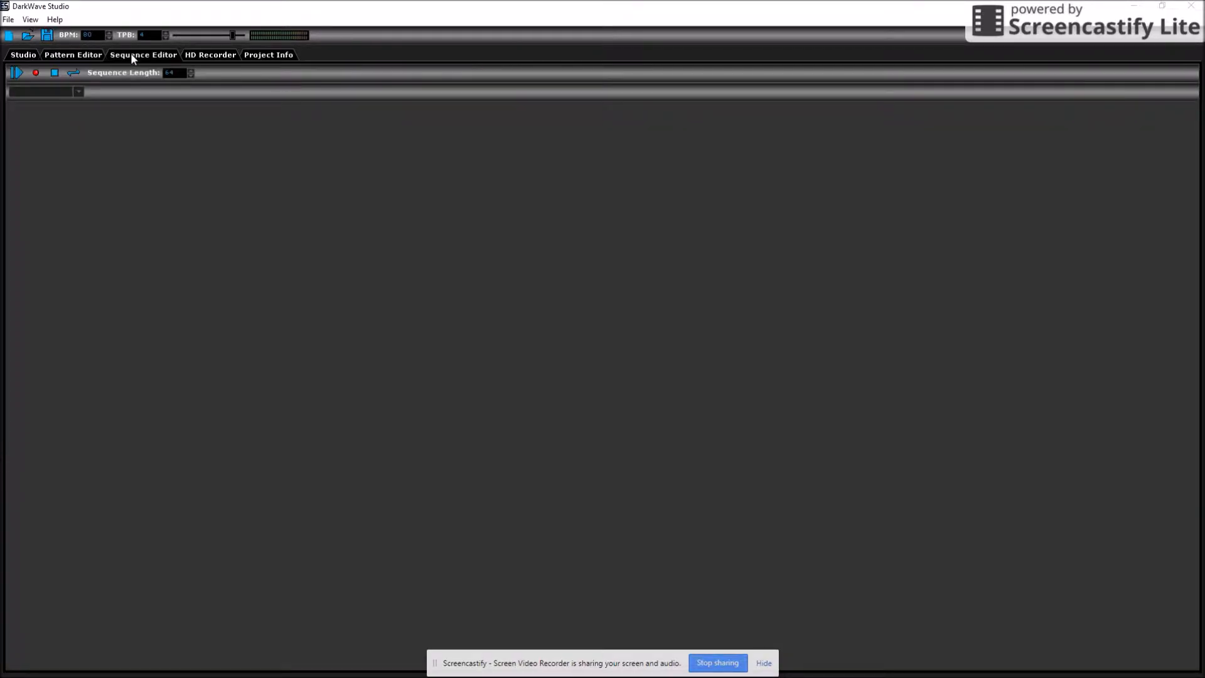
left_click(195, 56)
left_click(261, 57)
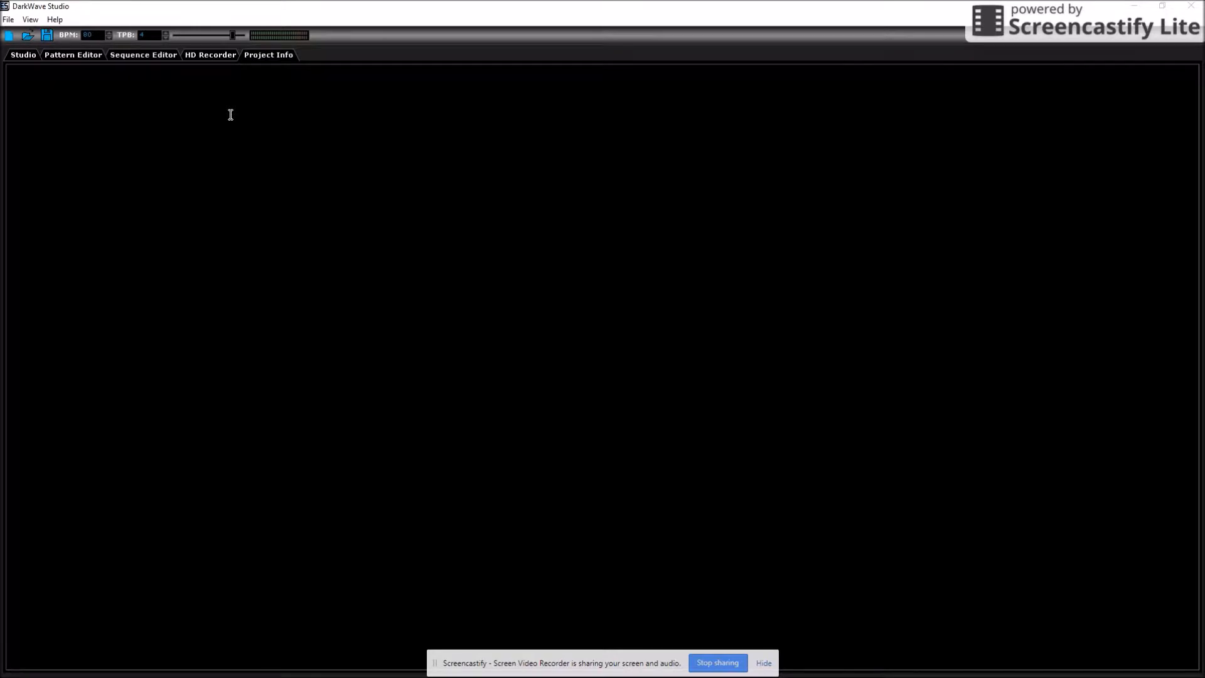
left_click(212, 57)
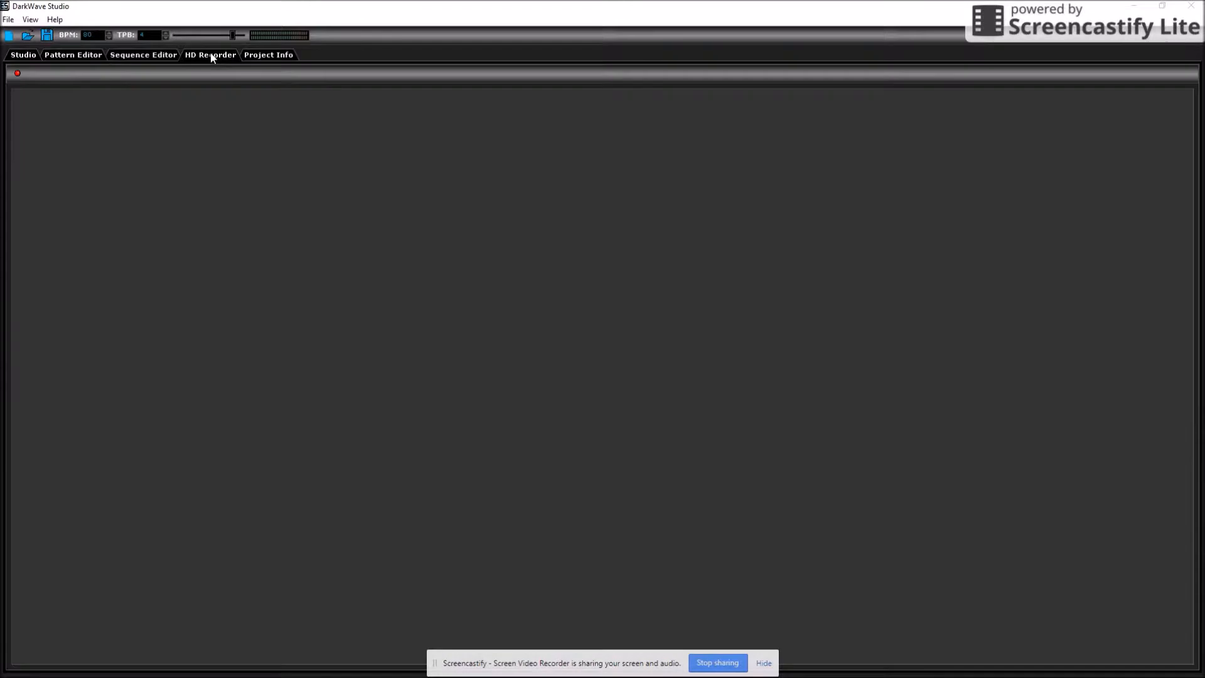
left_click(157, 56)
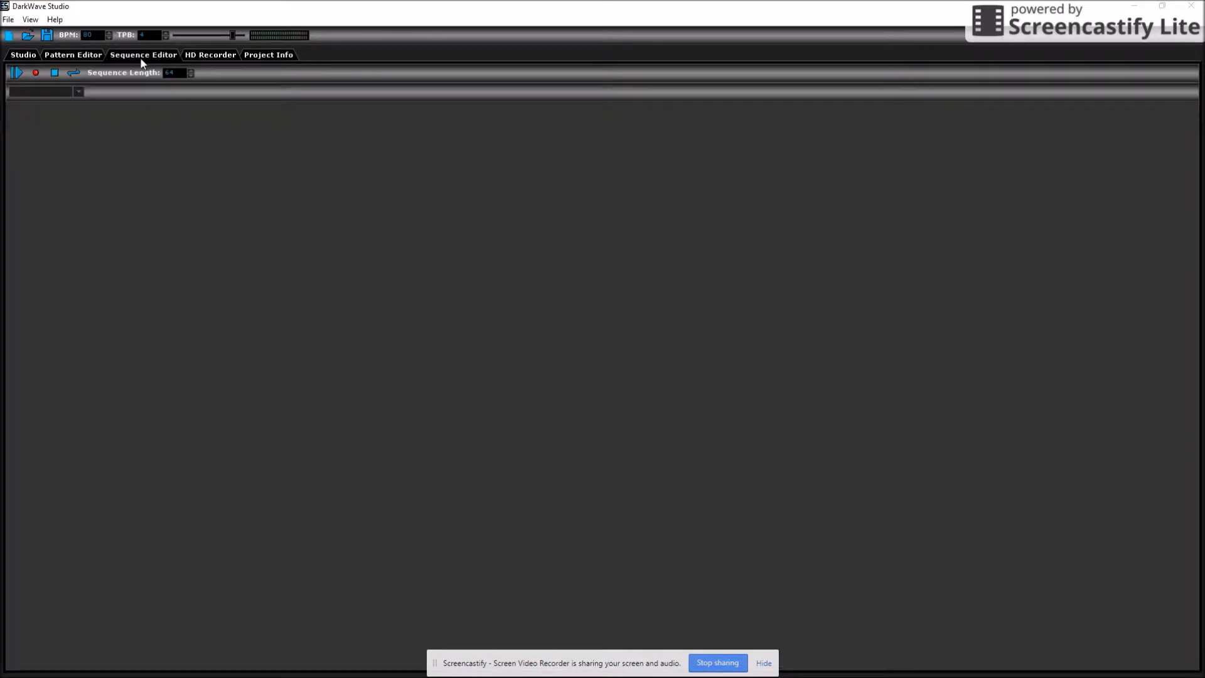
left_click(74, 56)
left_click(25, 58)
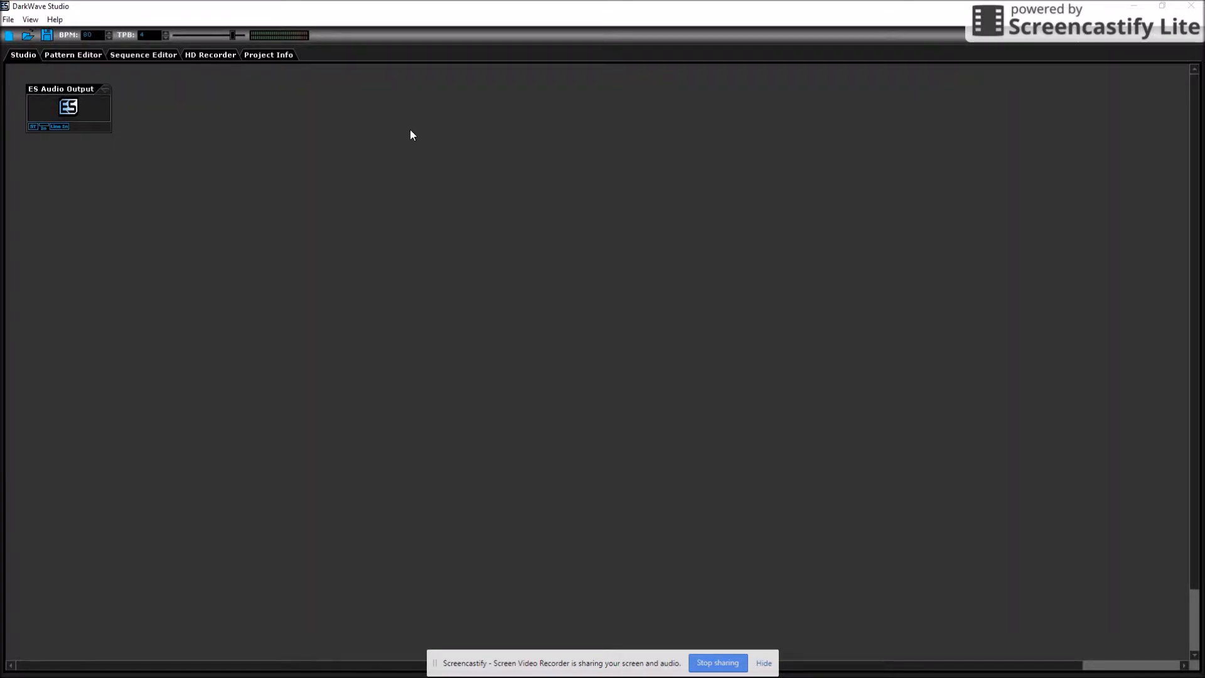
Add a native ES DGenR8 machine to the studio and connect its line out to ES Audio Output.
right_click(196, 190)
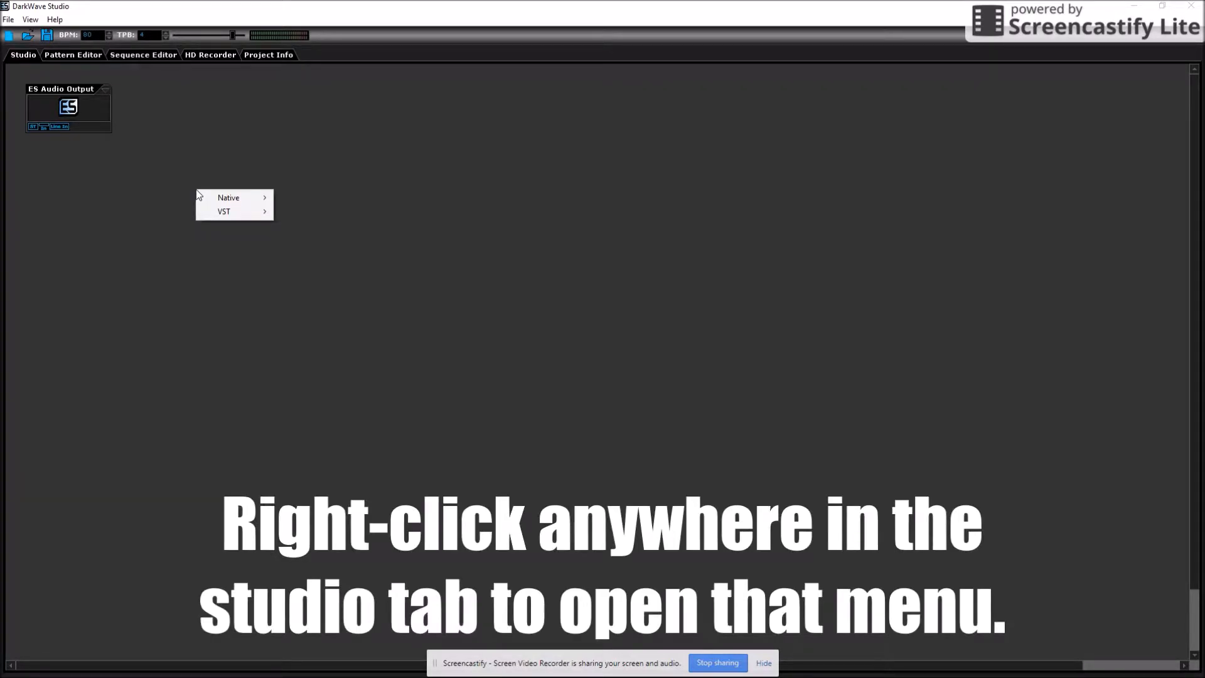
mouse_move(214, 199)
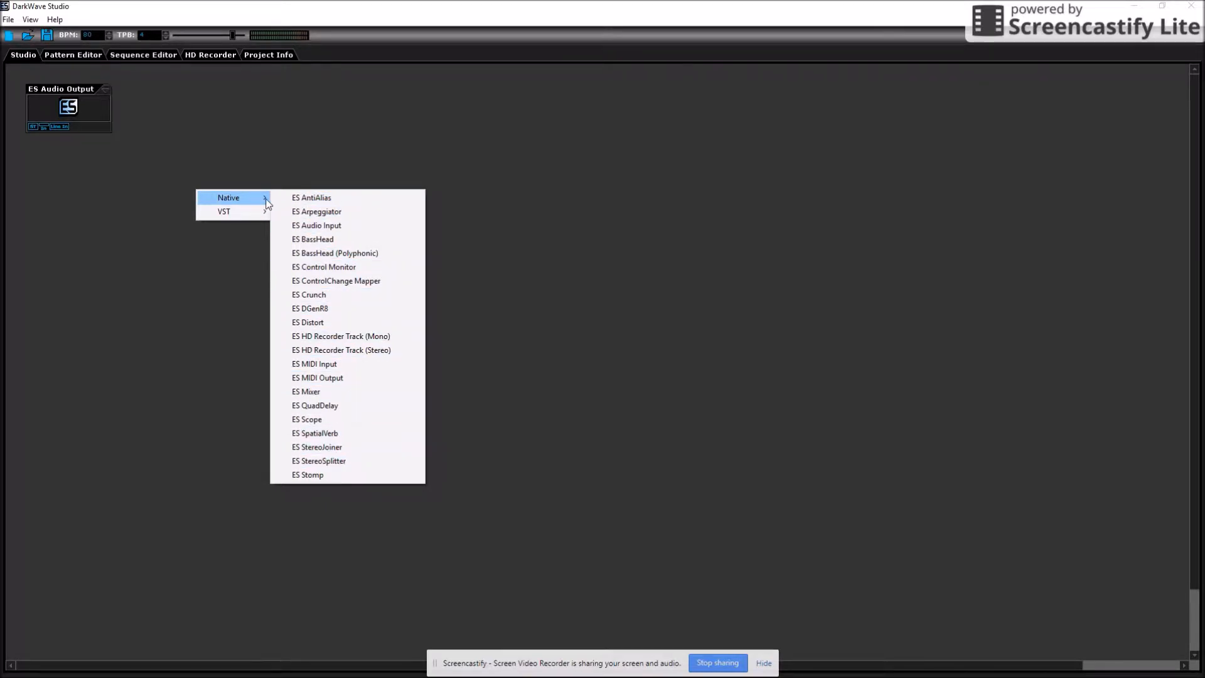
mouse_move(261, 214)
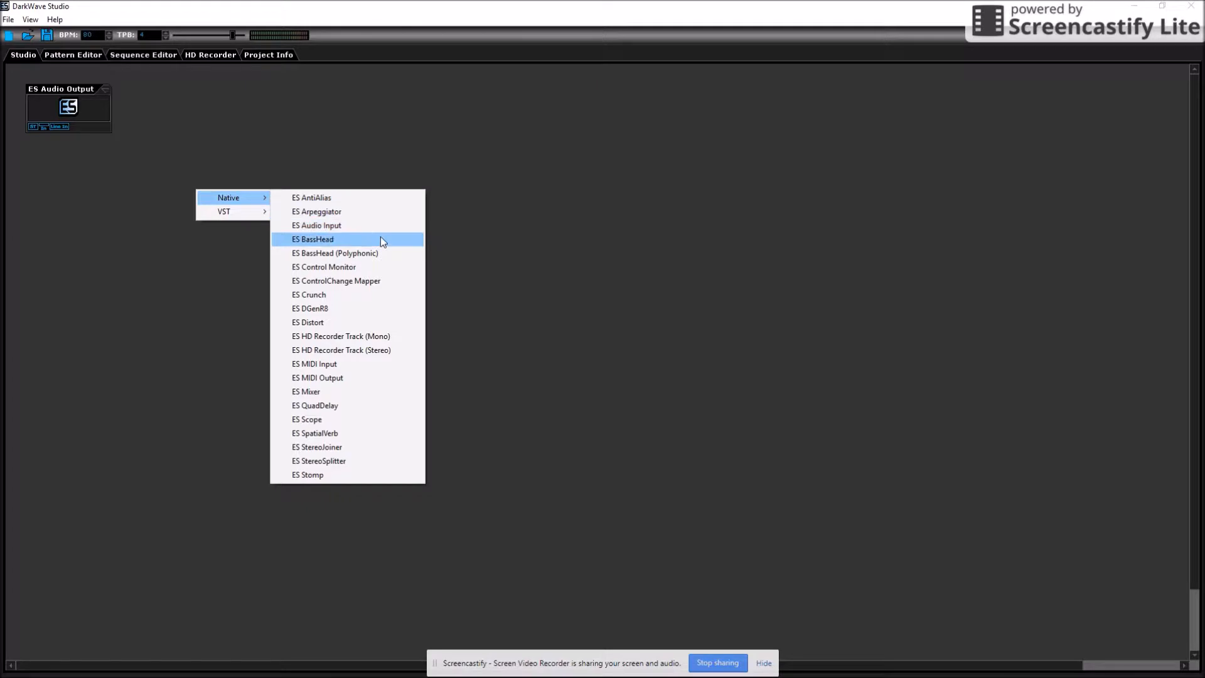
left_click(369, 311)
left_click_drag(238, 195, 43, 129)
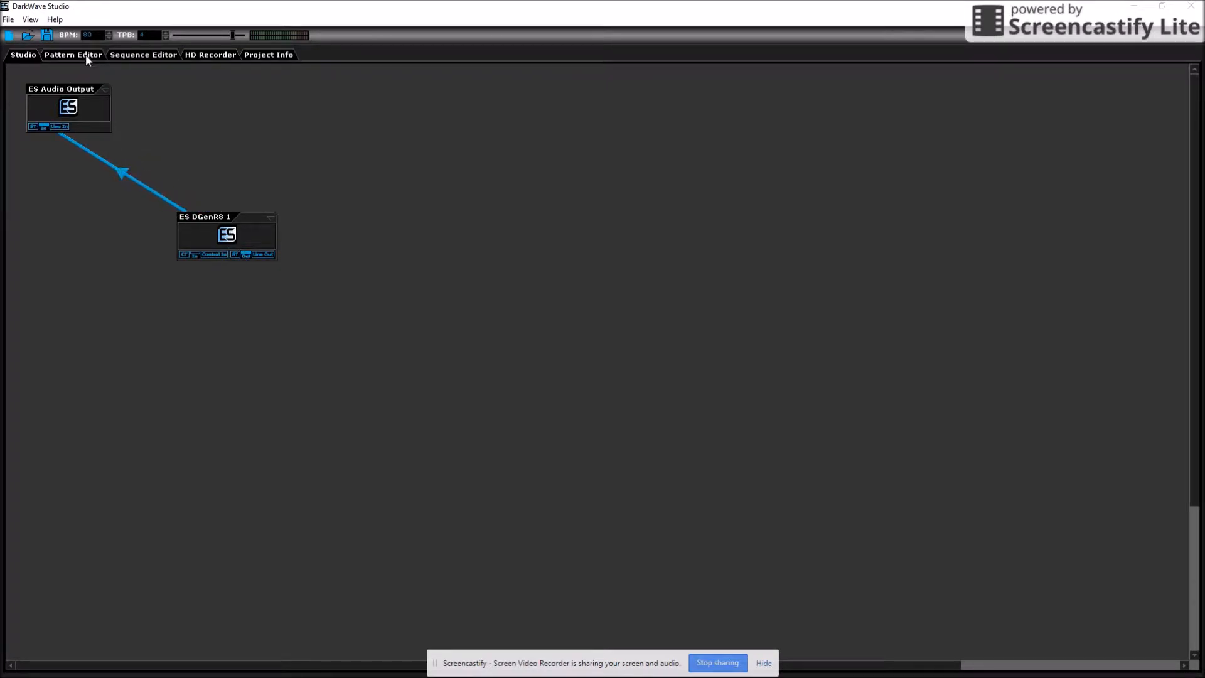
Move the ES DGenR8 machine further down and disconnect it from ES Audio Output.
left_click_drag(189, 217, 194, 304)
right_click(135, 217)
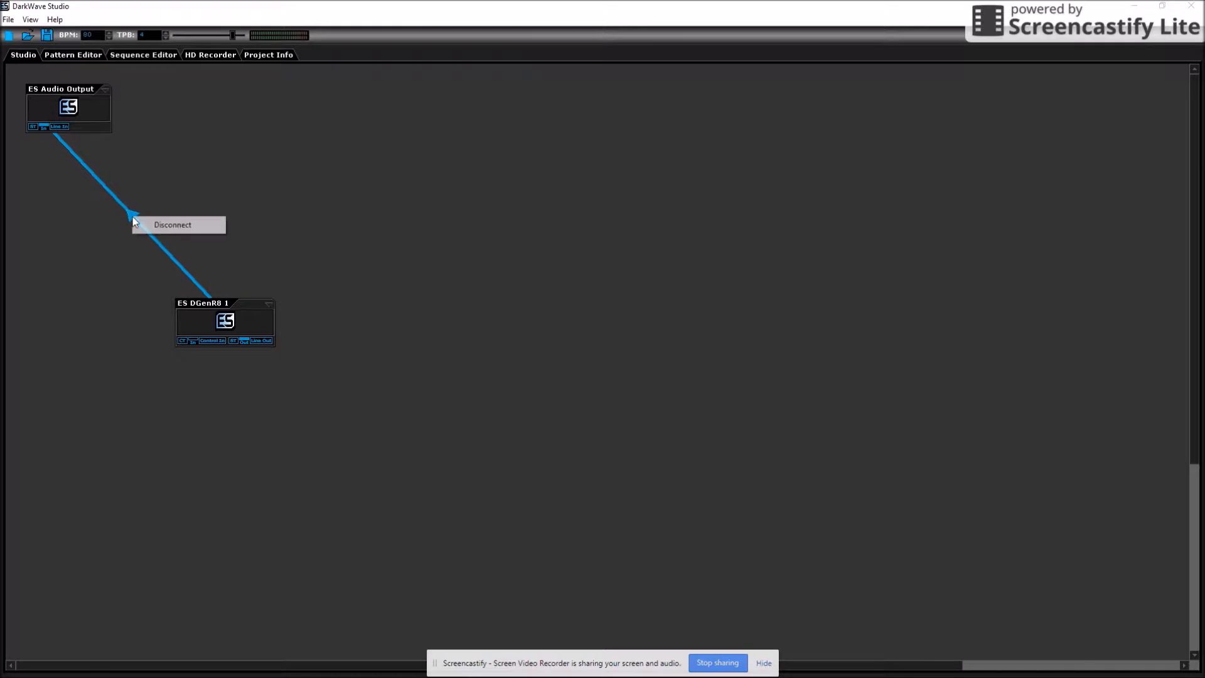
left_click(170, 224)
Add a native ES HD Recorder Track (Stereo) and route ES DGenR8 through it to ES Audio Output.
right_click(189, 161)
mouse_move(196, 168)
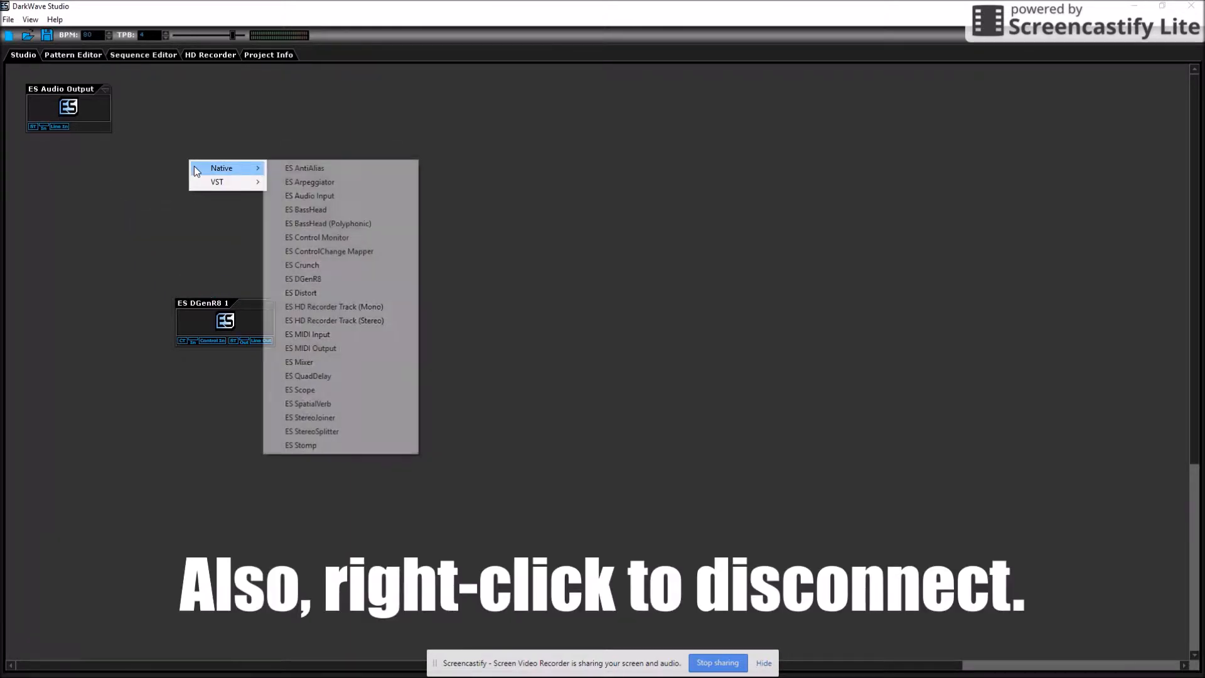
left_click(325, 322)
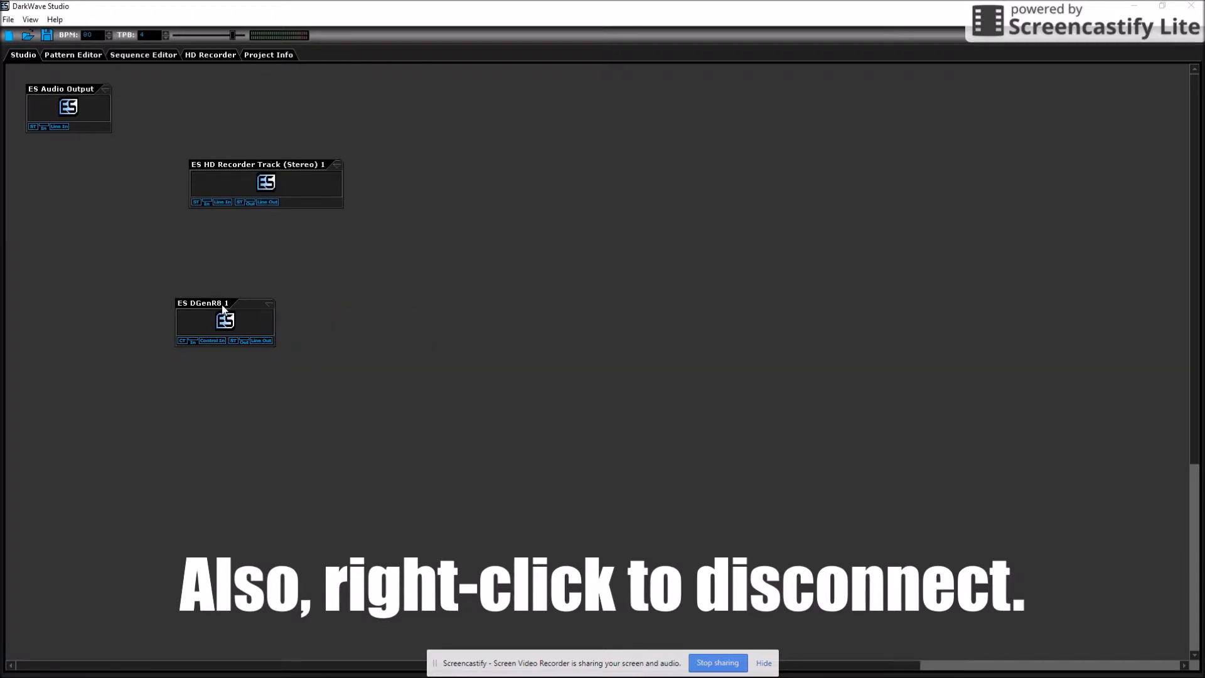
left_click_drag(227, 340, 43, 126)
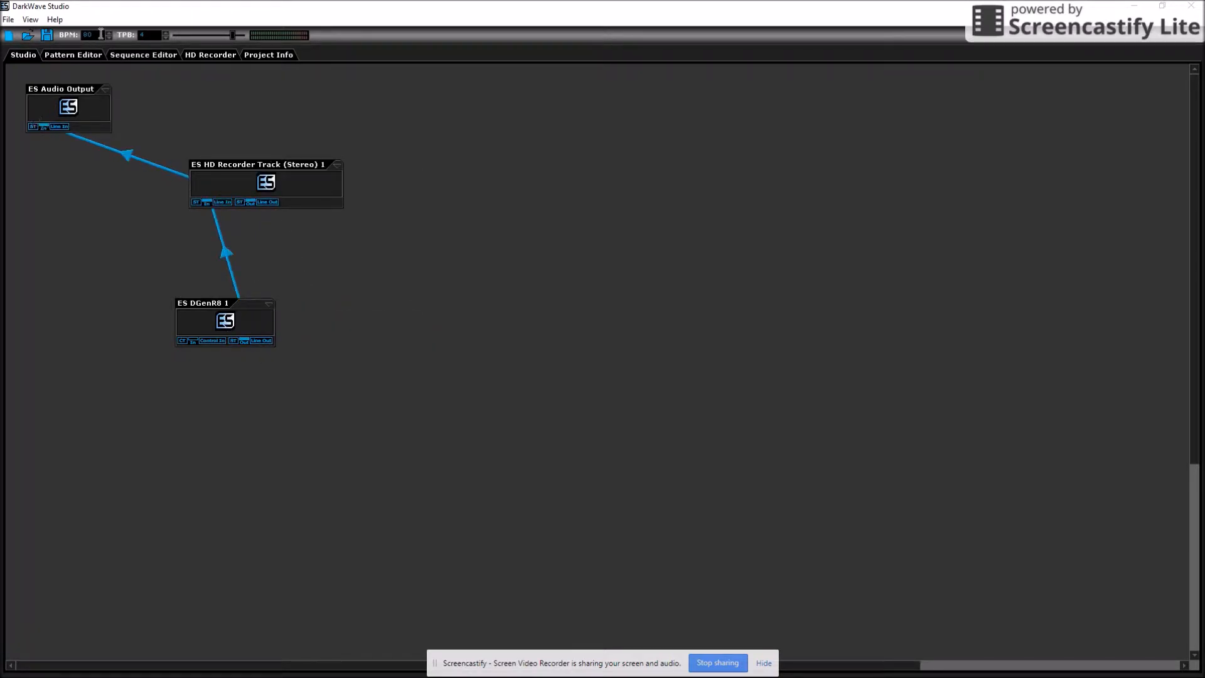
In the Pattern Editor, select the ES DGenR8 1 machine and add a new pattern for it.
left_click(73, 55)
left_click(115, 71)
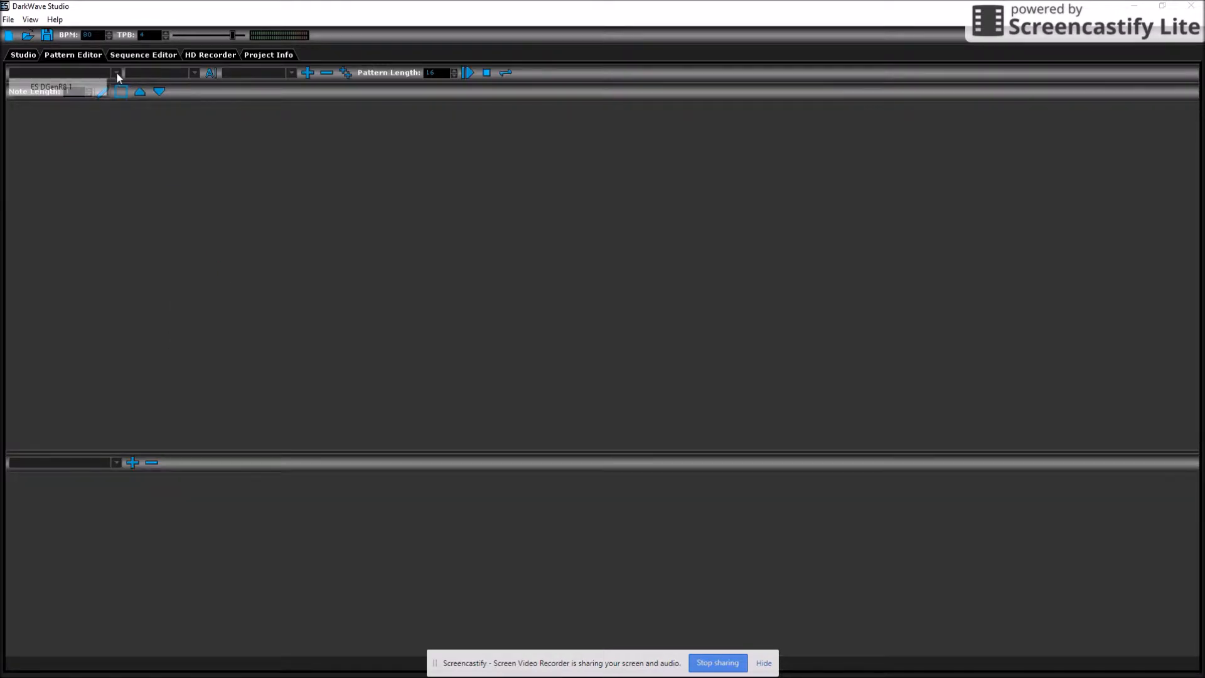
left_click(94, 86)
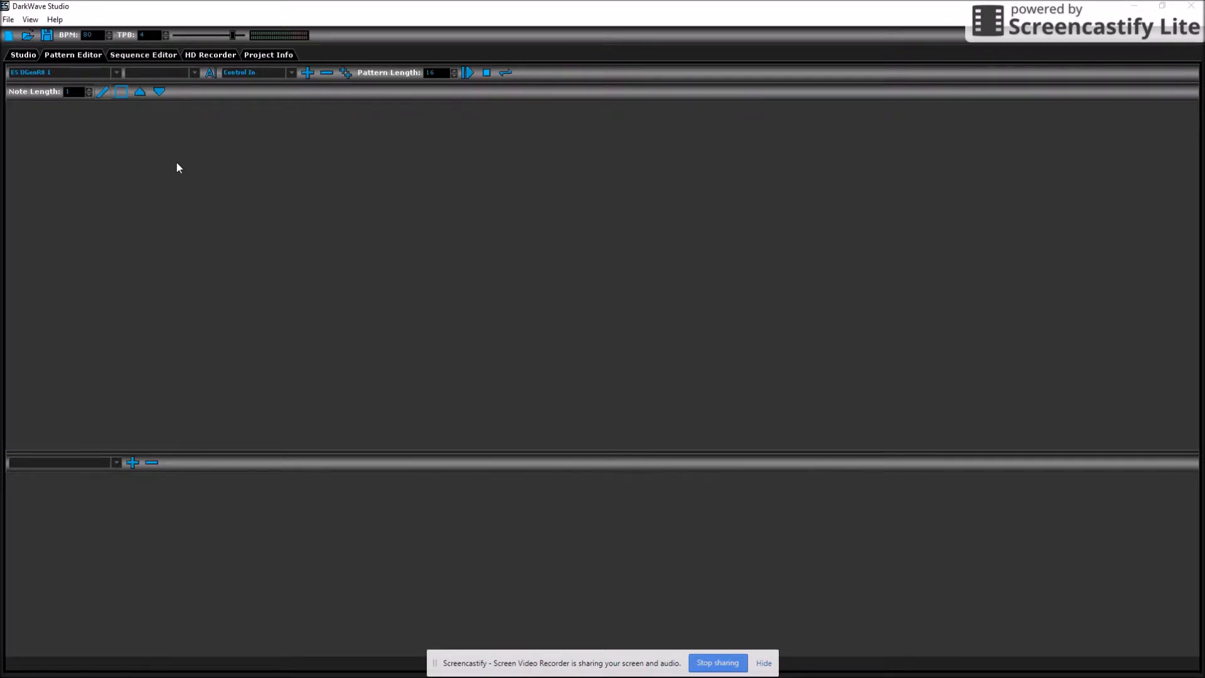
left_click(25, 55)
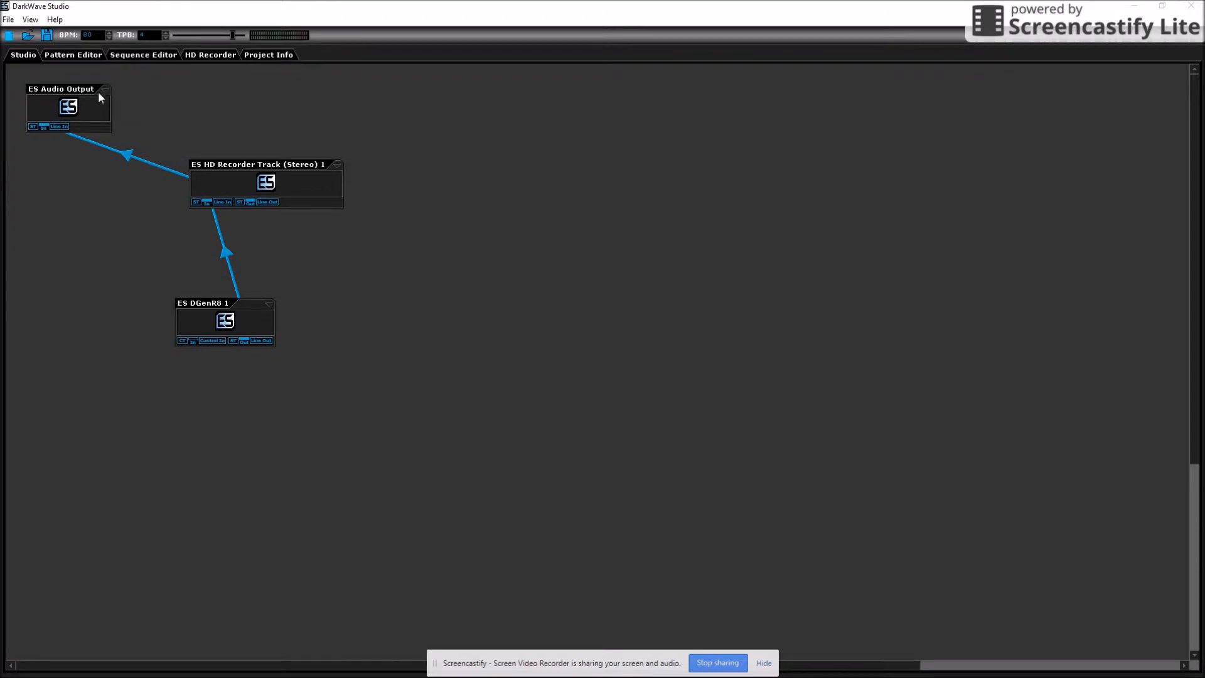
left_click(81, 55)
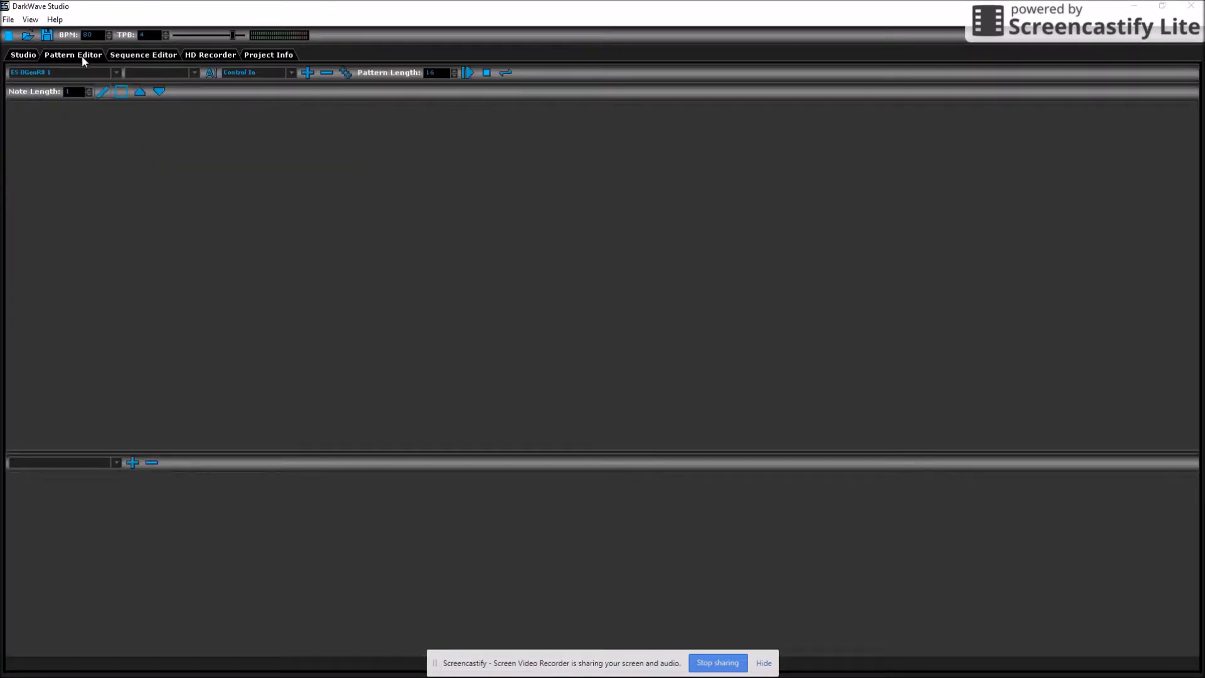
left_click(117, 73)
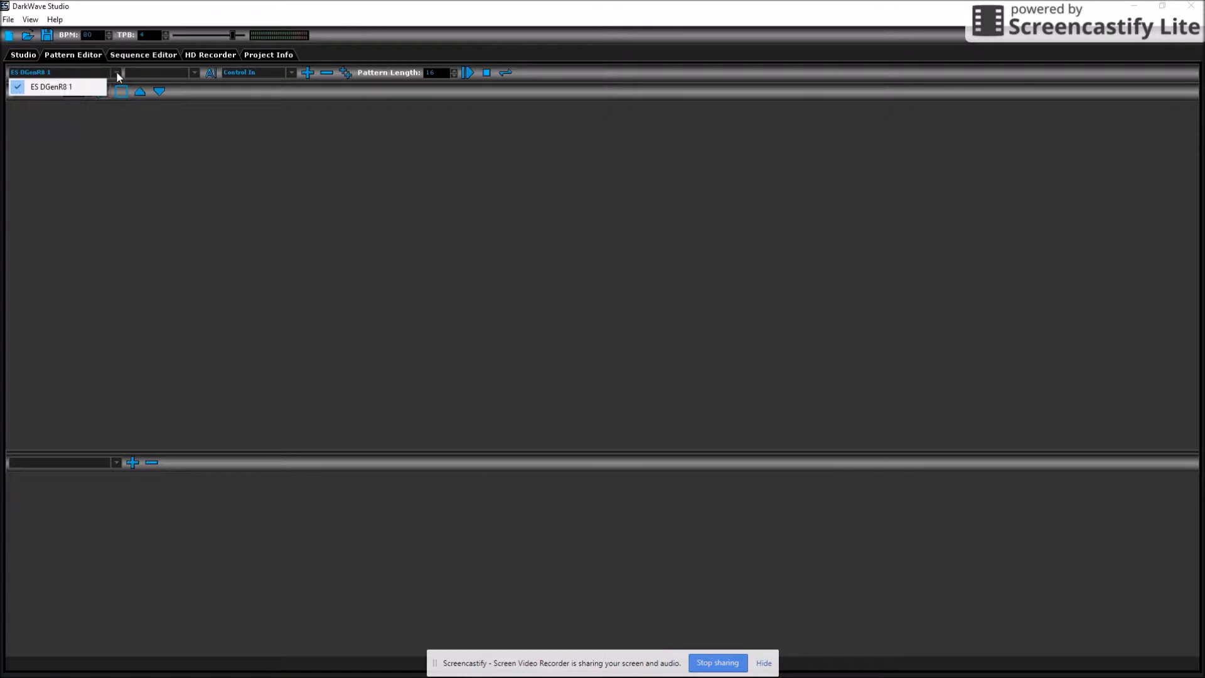
left_click(307, 73)
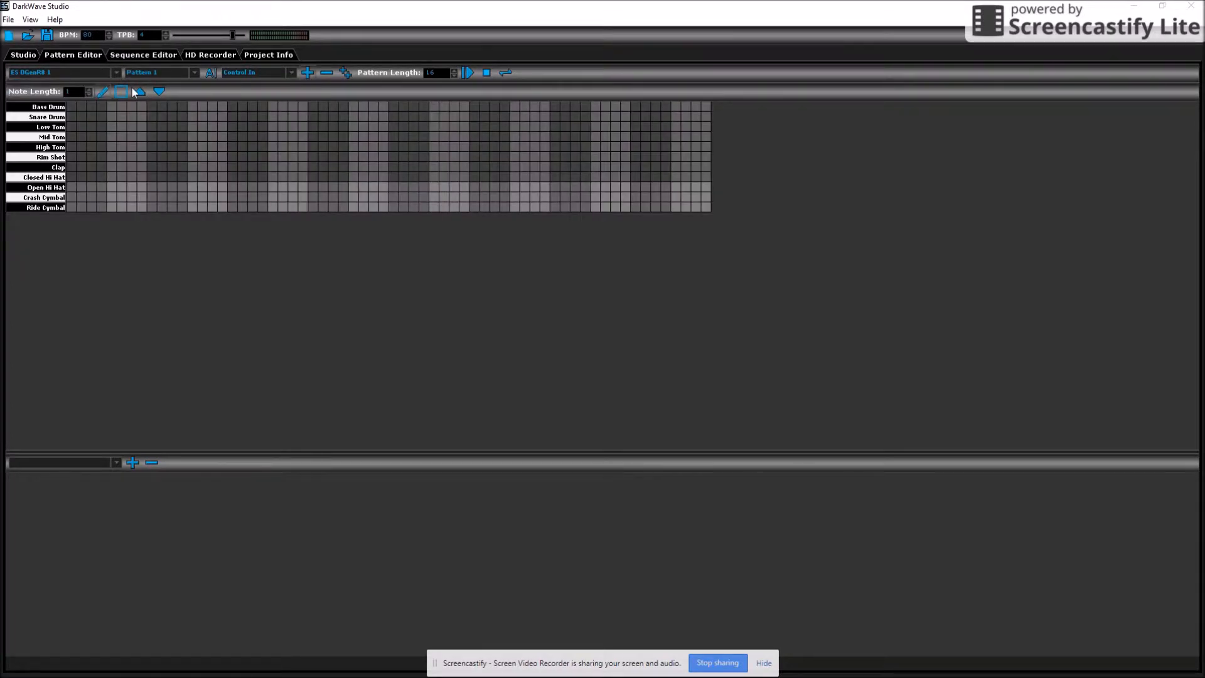
Set the pattern length to 2 and place bass drum notes on ticks 1 and 5 and snare notes on ticks 3 and 7.
double_click(430, 73)
type("4")
key("BackSpace")
type("2")
key("Return")
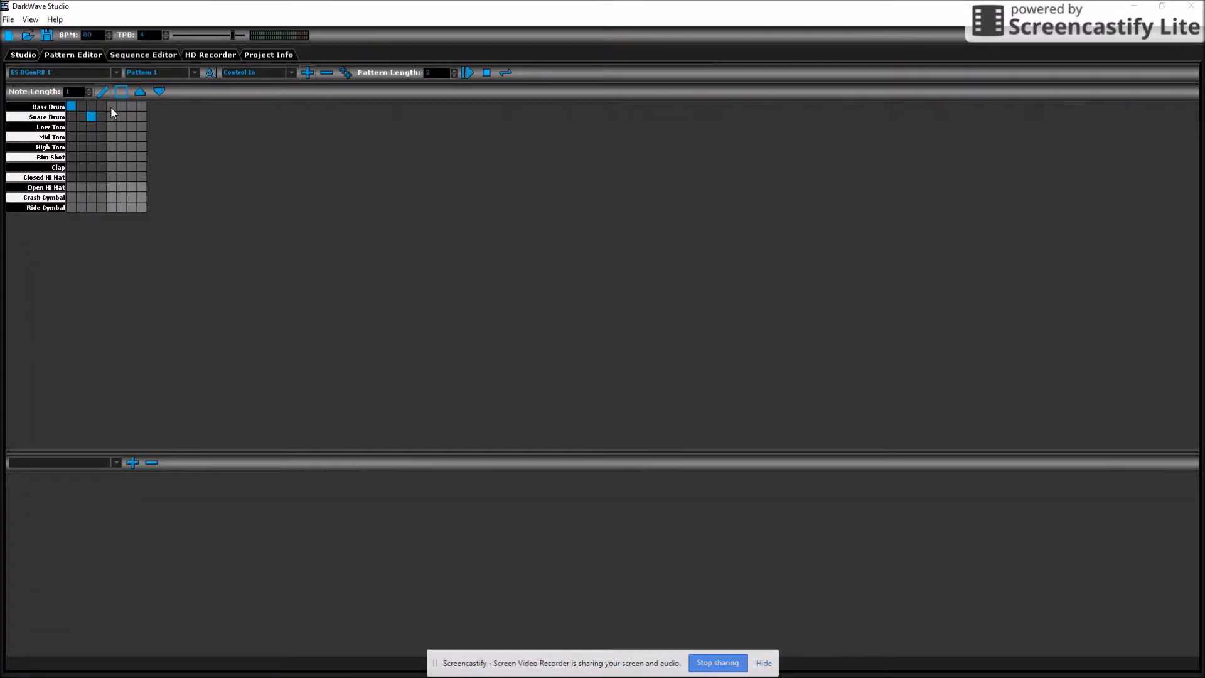
left_click(131, 115)
Play the drum pattern twice, stopping playback each time.
left_click(471, 77)
left_click(487, 73)
left_click(466, 78)
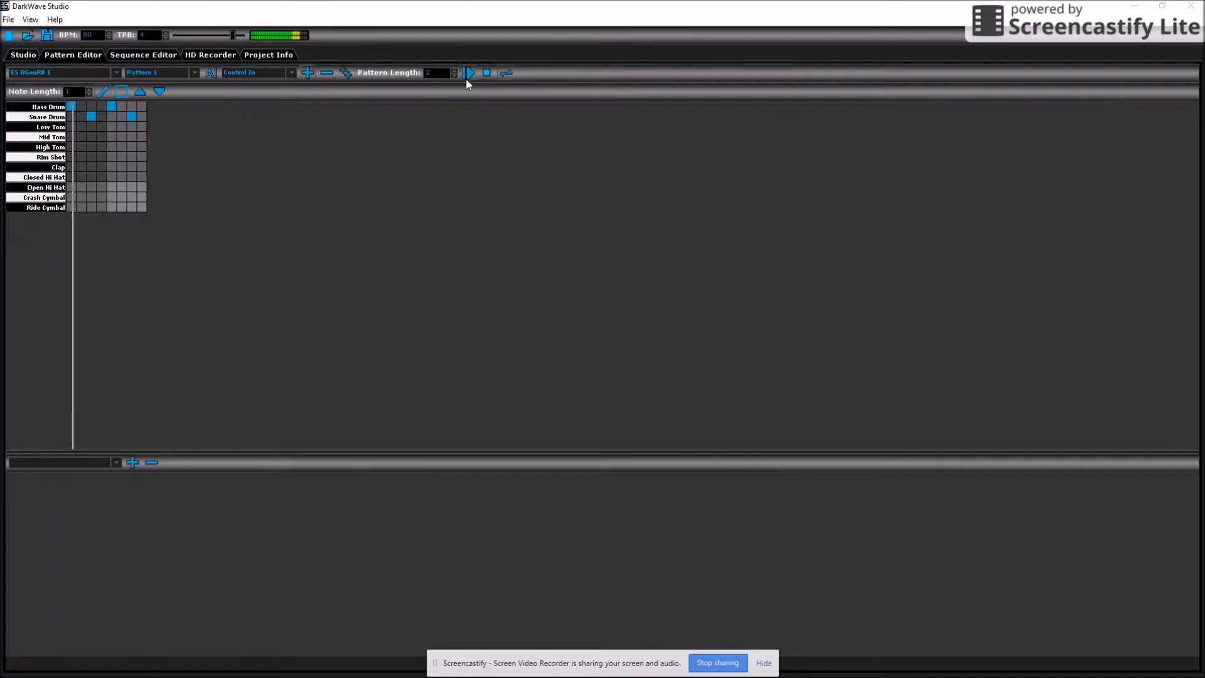
left_click(481, 76)
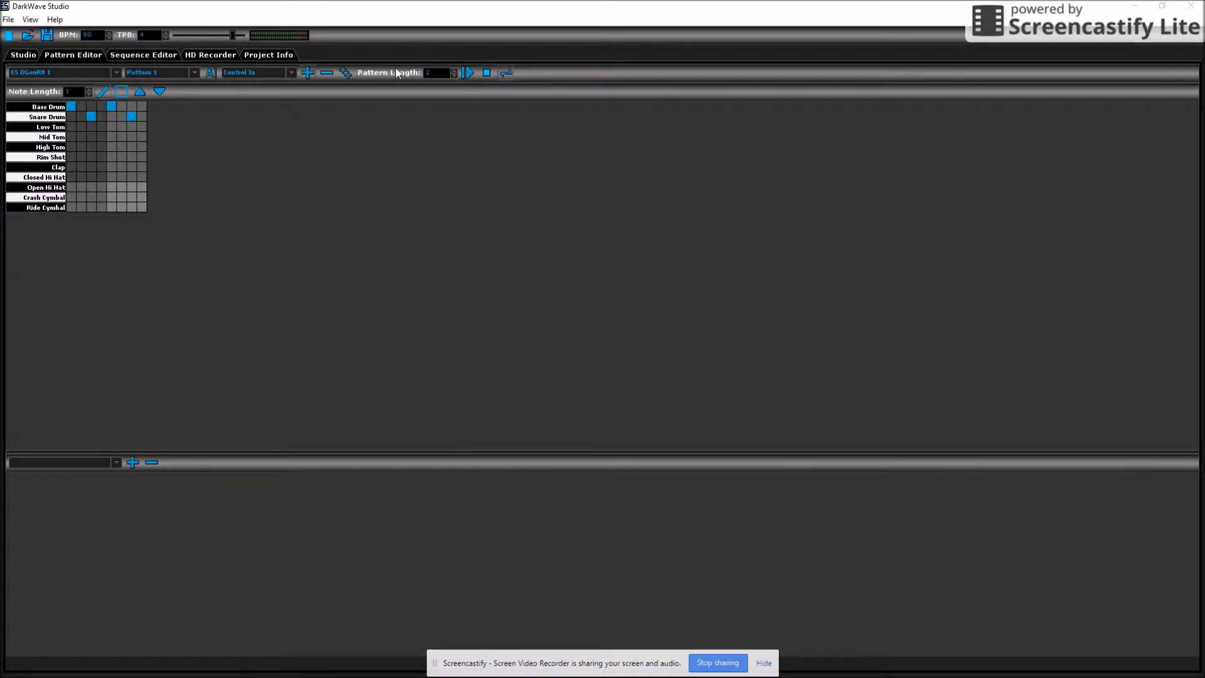
Add a second pattern for ES DGenR8 1 and switch the editor back to Pattern 1.
left_click(308, 73)
left_click(192, 76)
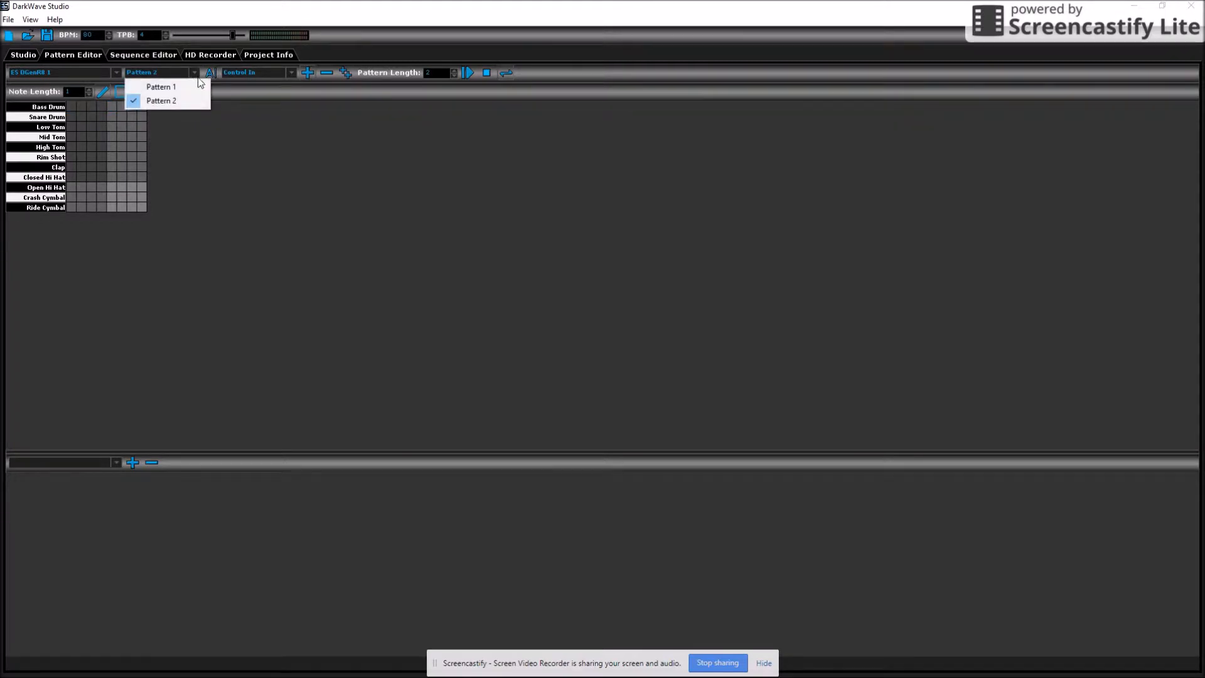
left_click(196, 88)
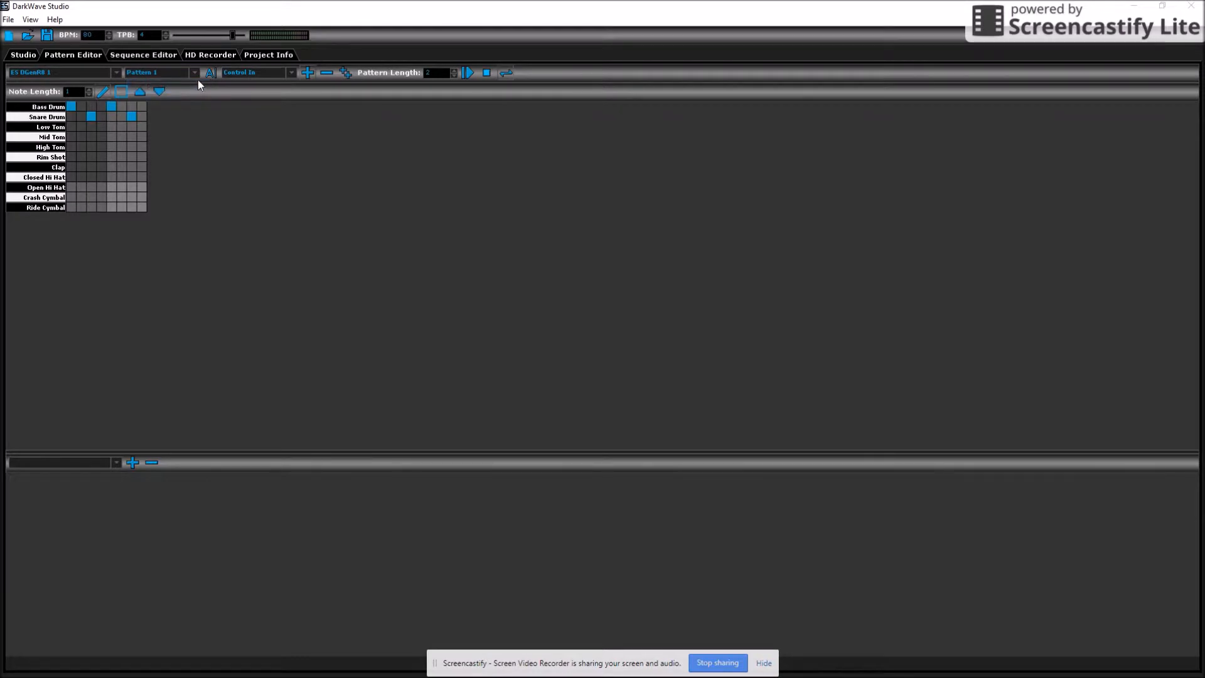
Select and remove Pattern 2, and briefly play back Pattern 1.
left_click(179, 71)
left_click(198, 100)
left_click(327, 73)
left_click(346, 73)
left_click(466, 74)
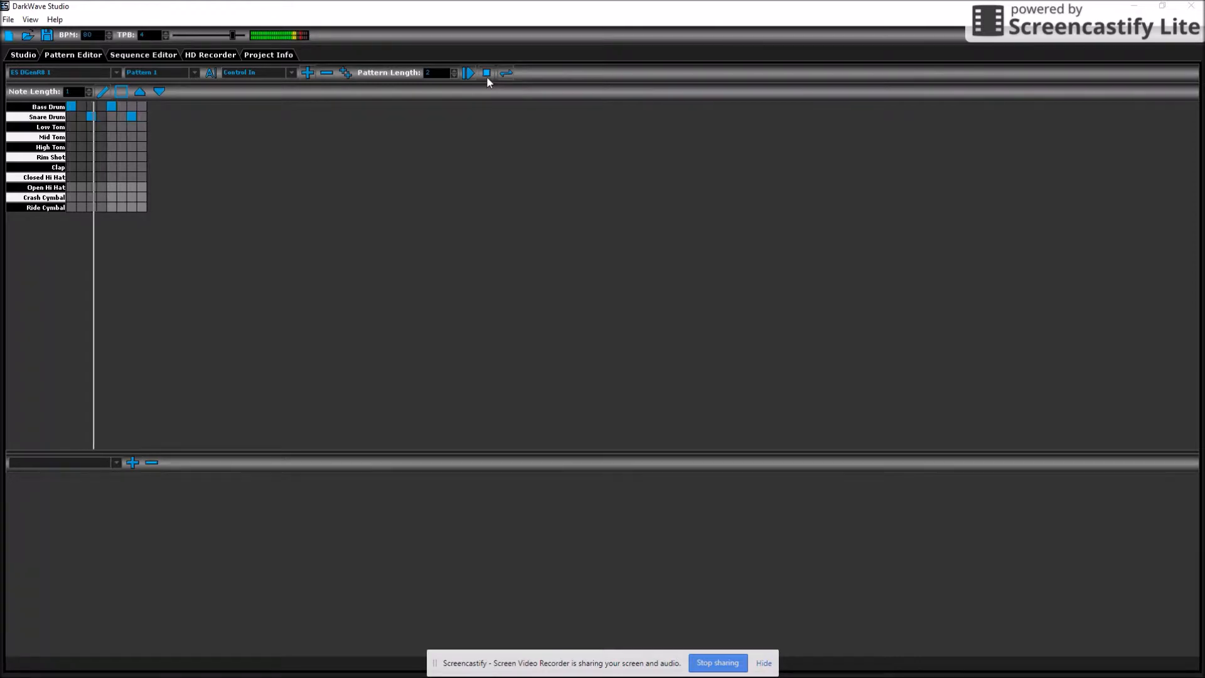
left_click(487, 73)
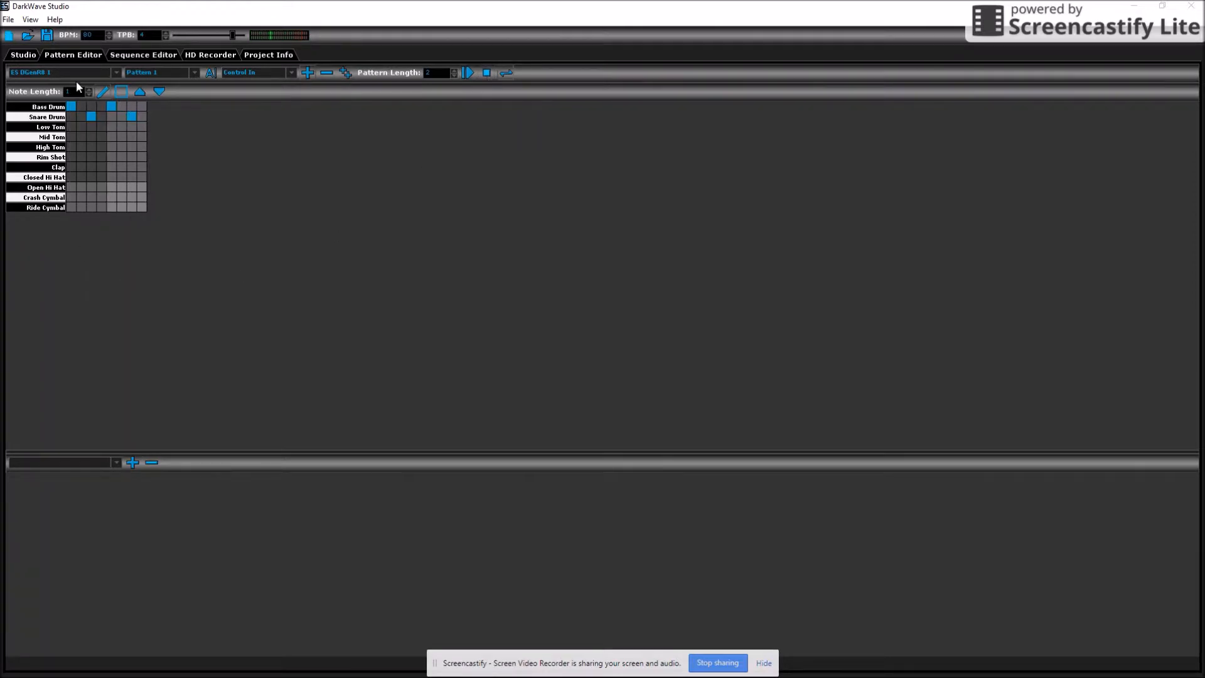
Return to the Studio view and add a native ES AntiAlias machine beside the recorder track.
left_click(18, 60)
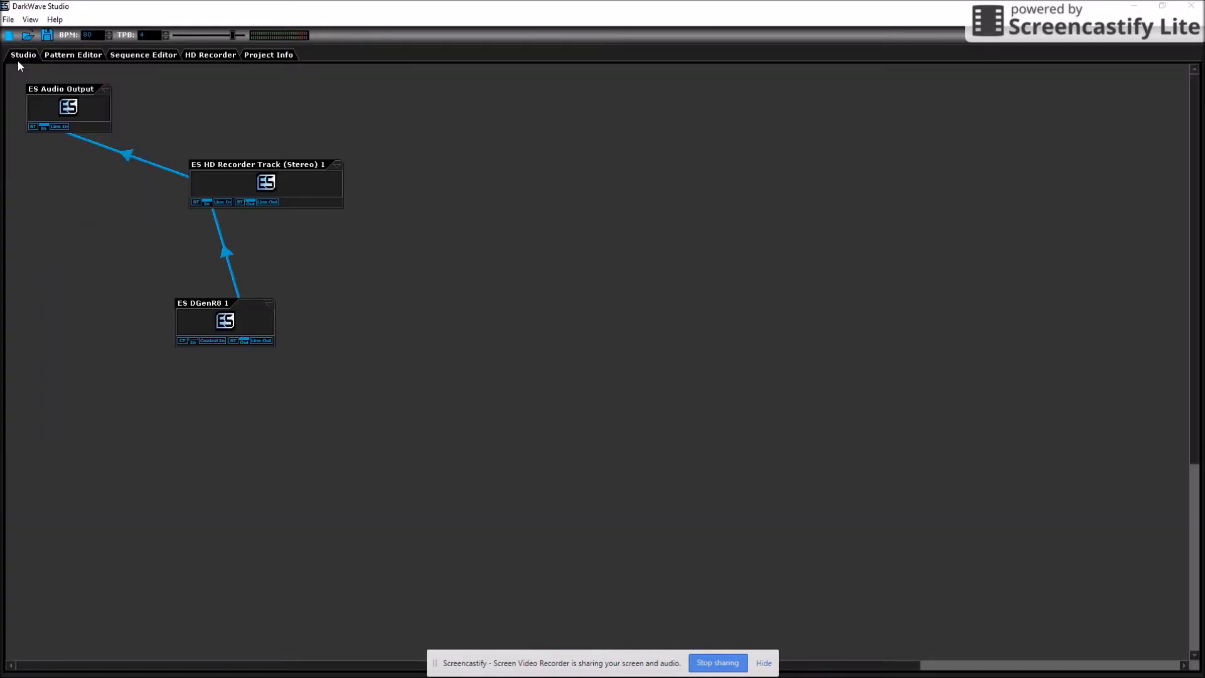
right_click(395, 209)
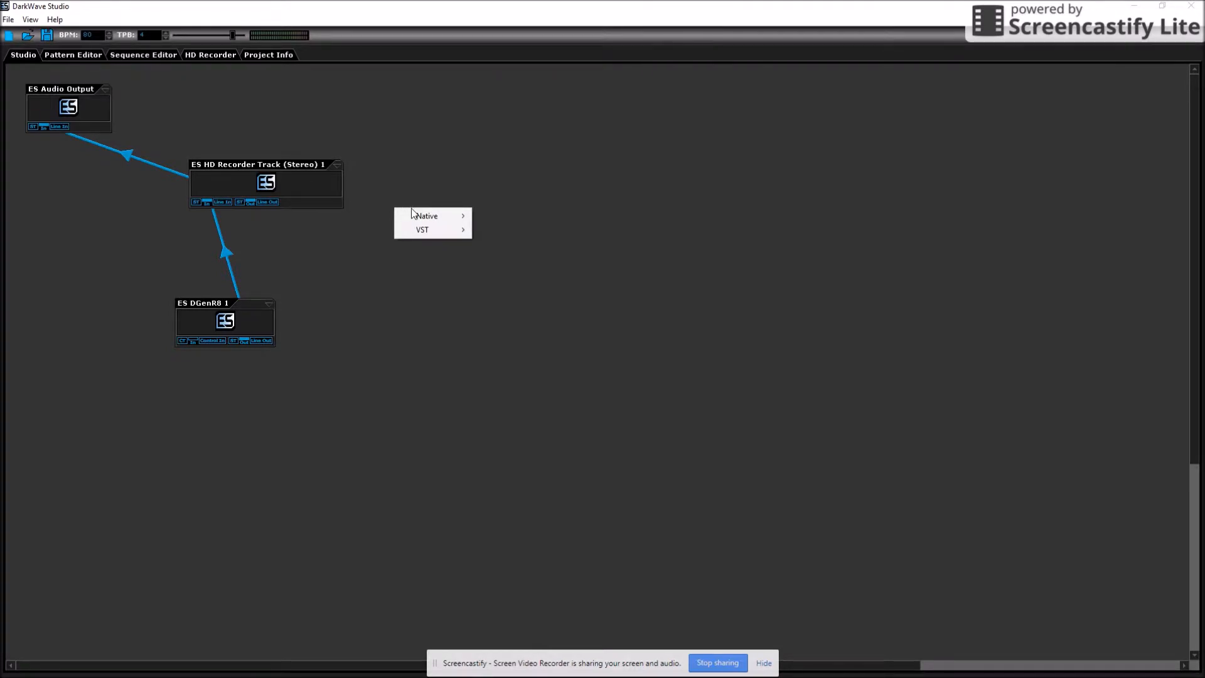
mouse_move(439, 216)
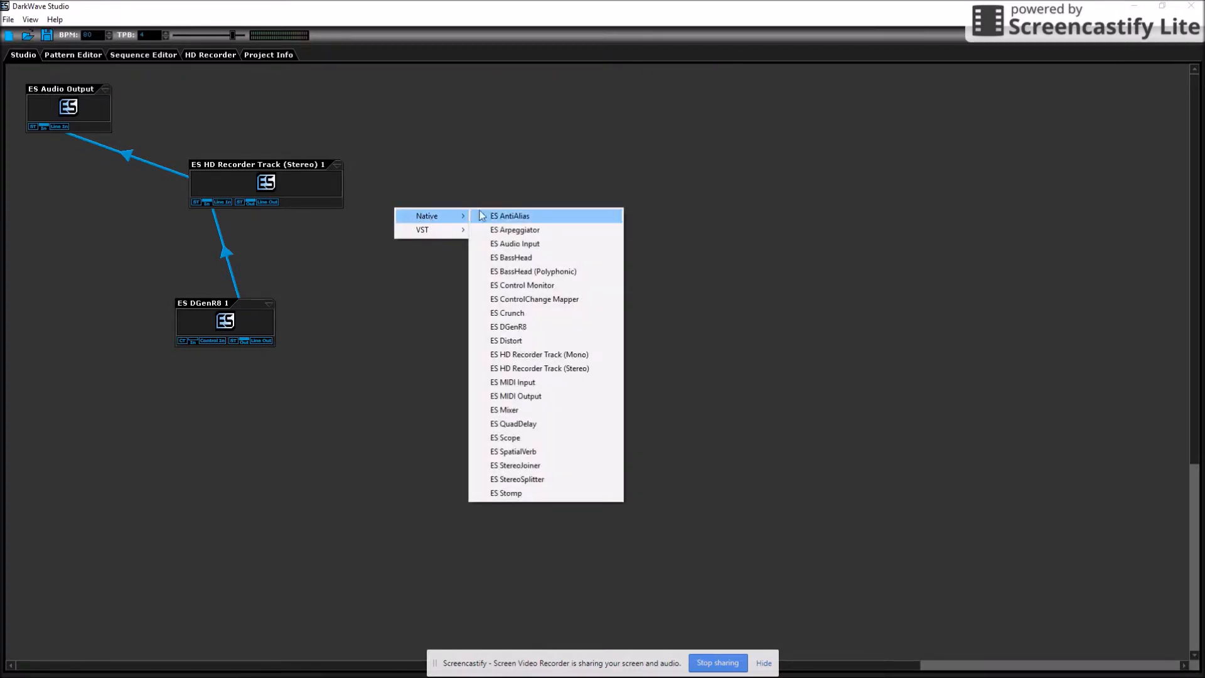
left_click(518, 217)
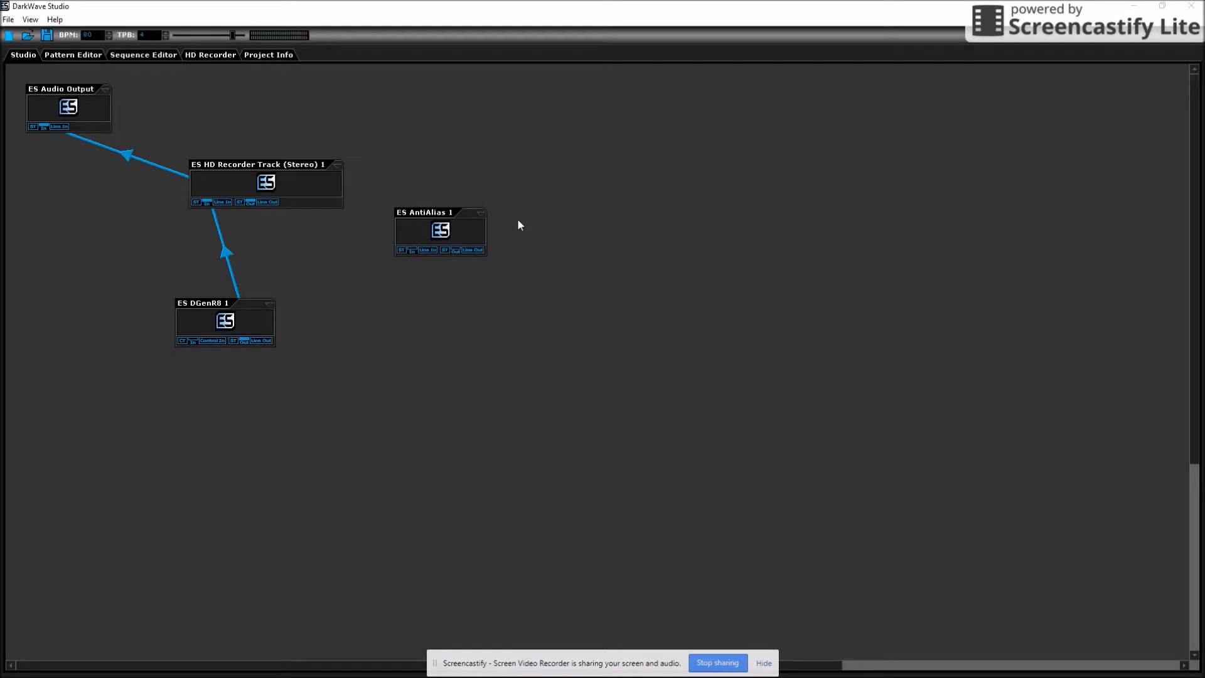
Show the custom GUI of the ES AntiAlias machine and hide it again.
left_click(480, 213)
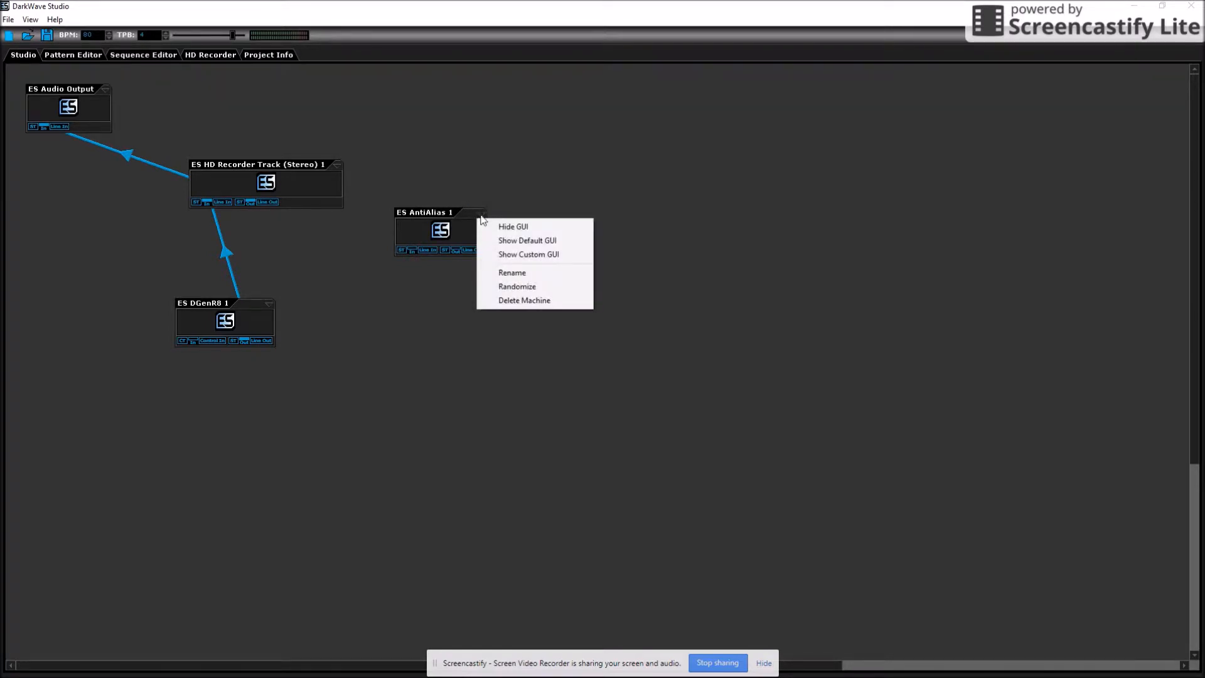
left_click(502, 256)
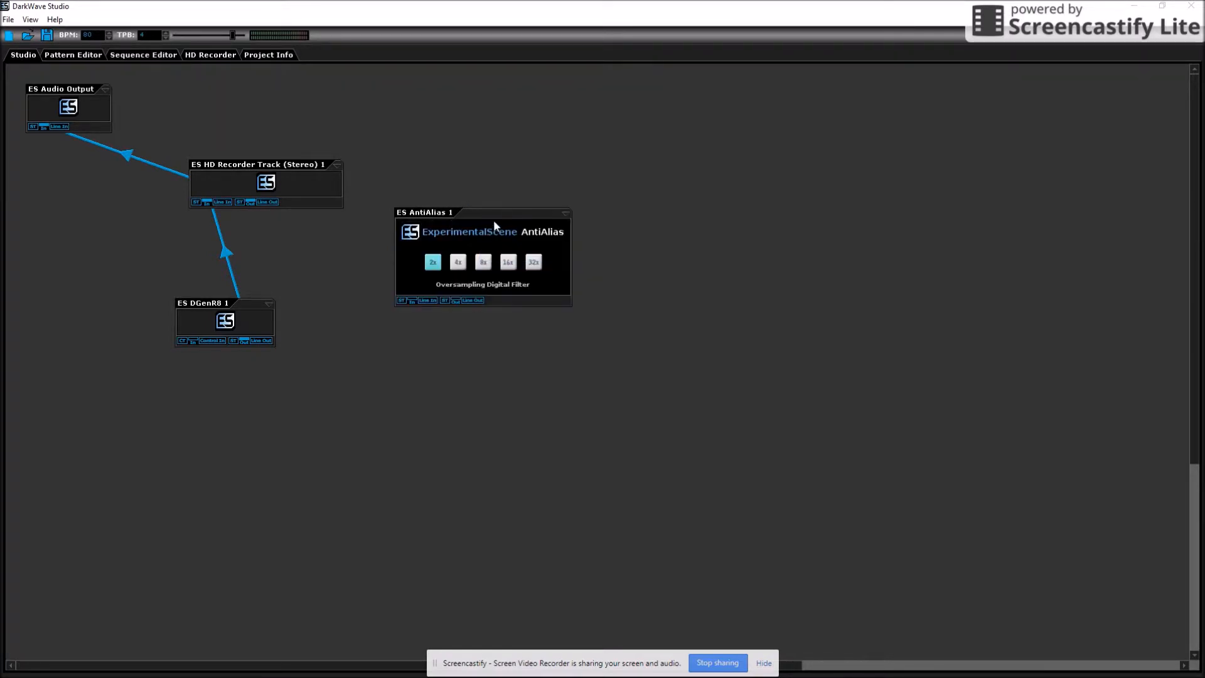
left_click(566, 215)
left_click(584, 224)
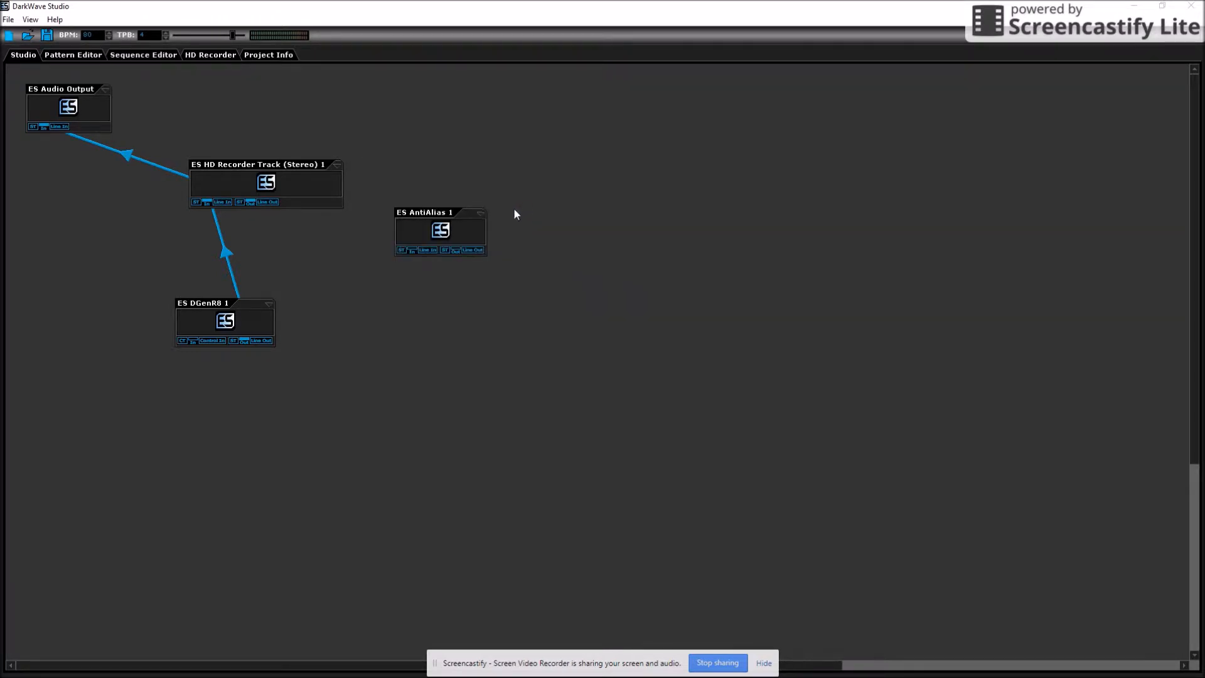
Delete the ES AntiAlias 1 machine from the Studio view.
left_click(481, 215)
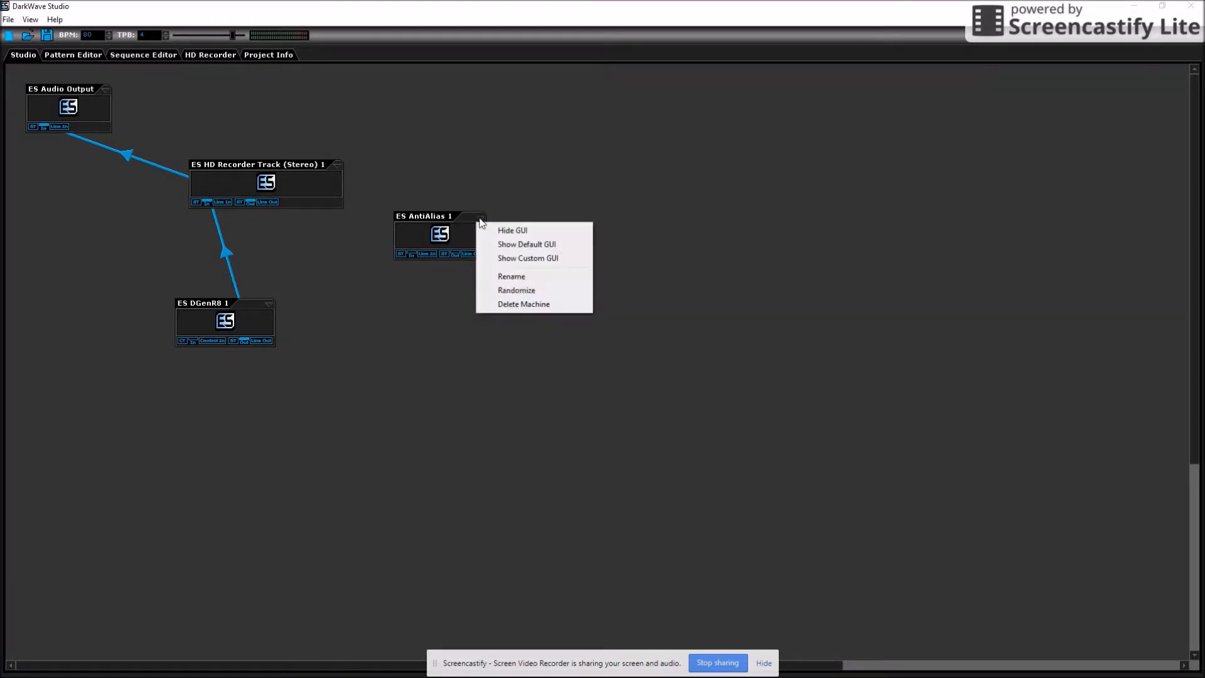
left_click(524, 304)
Look through the list of native machines, view the HD Recorder page, and return to the Studio view.
right_click(428, 240)
mouse_move(471, 248)
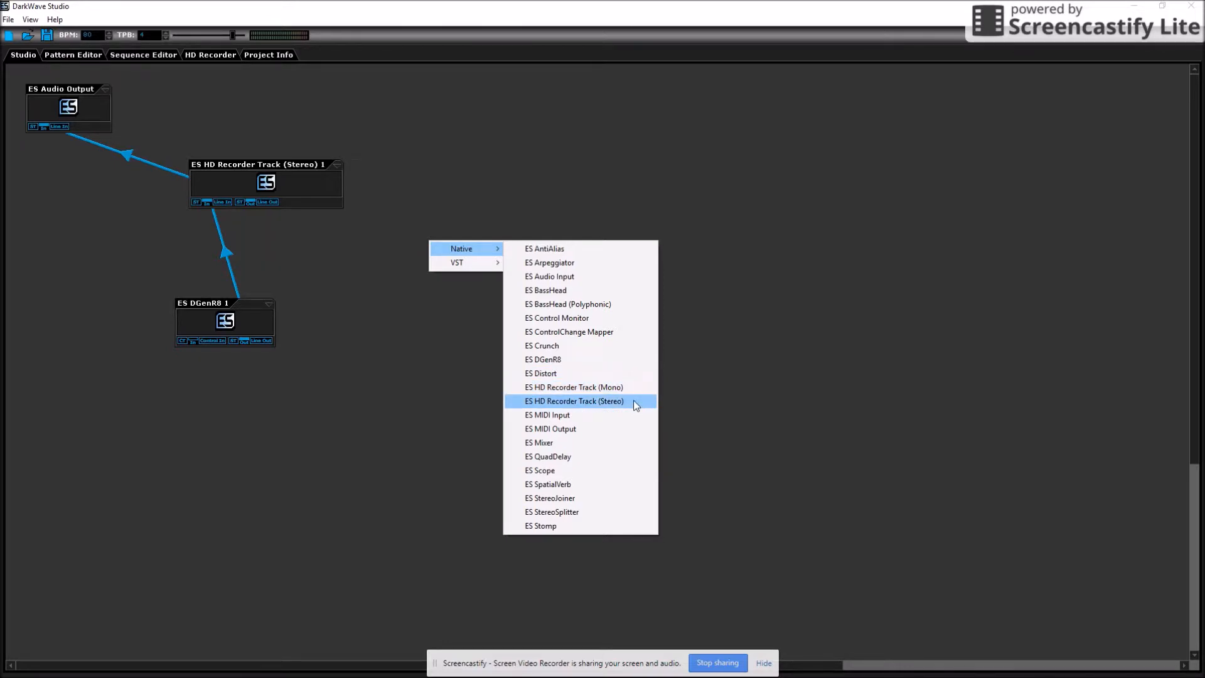
left_click(210, 55)
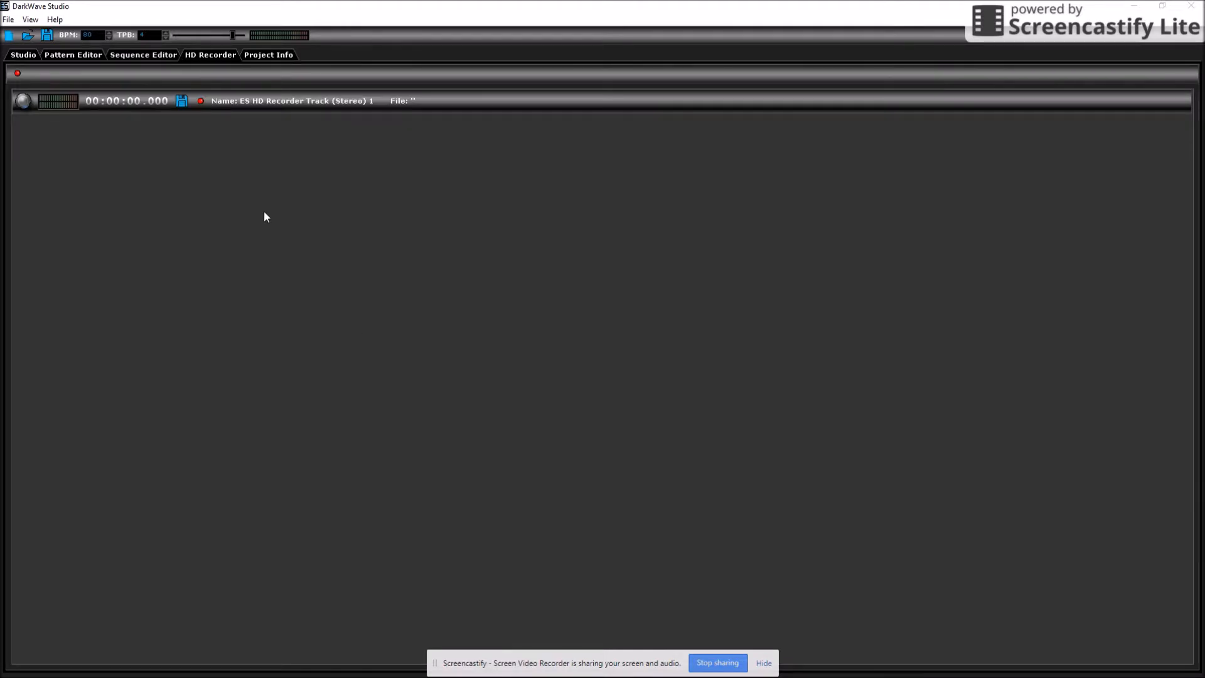
left_click(27, 55)
Add a native ES MIDI Input machine below ES DGenR8 1 and connect it to the drum machine's Control In.
right_click(396, 256)
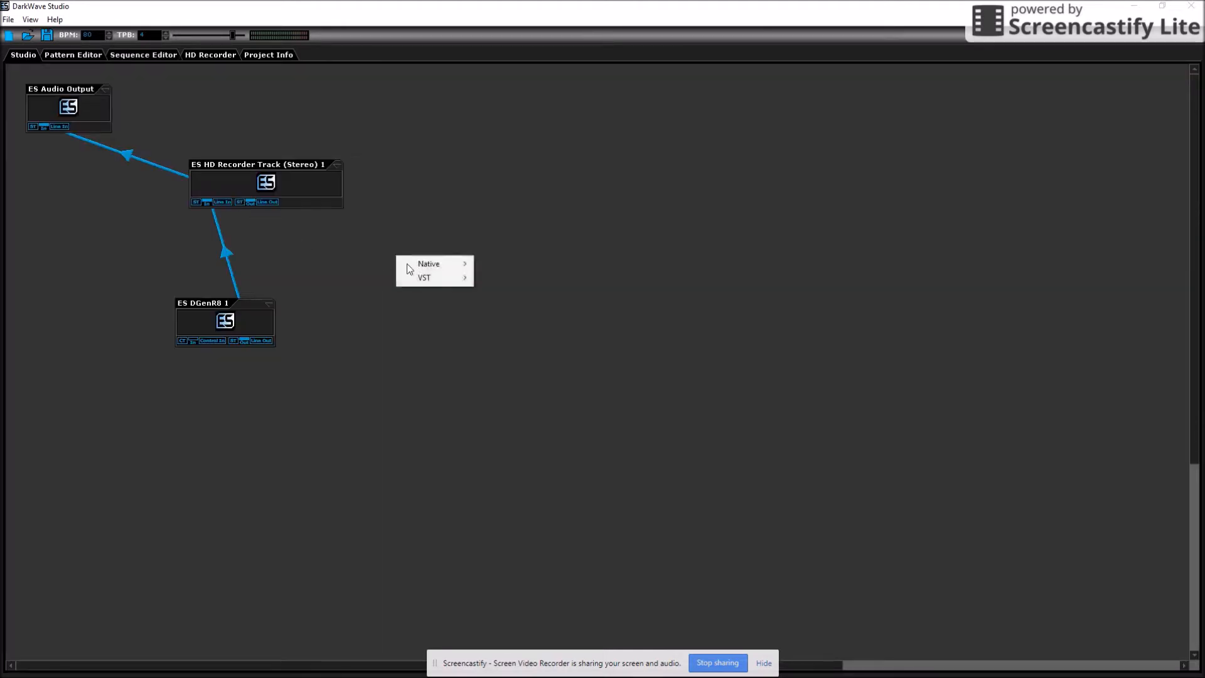
mouse_move(423, 265)
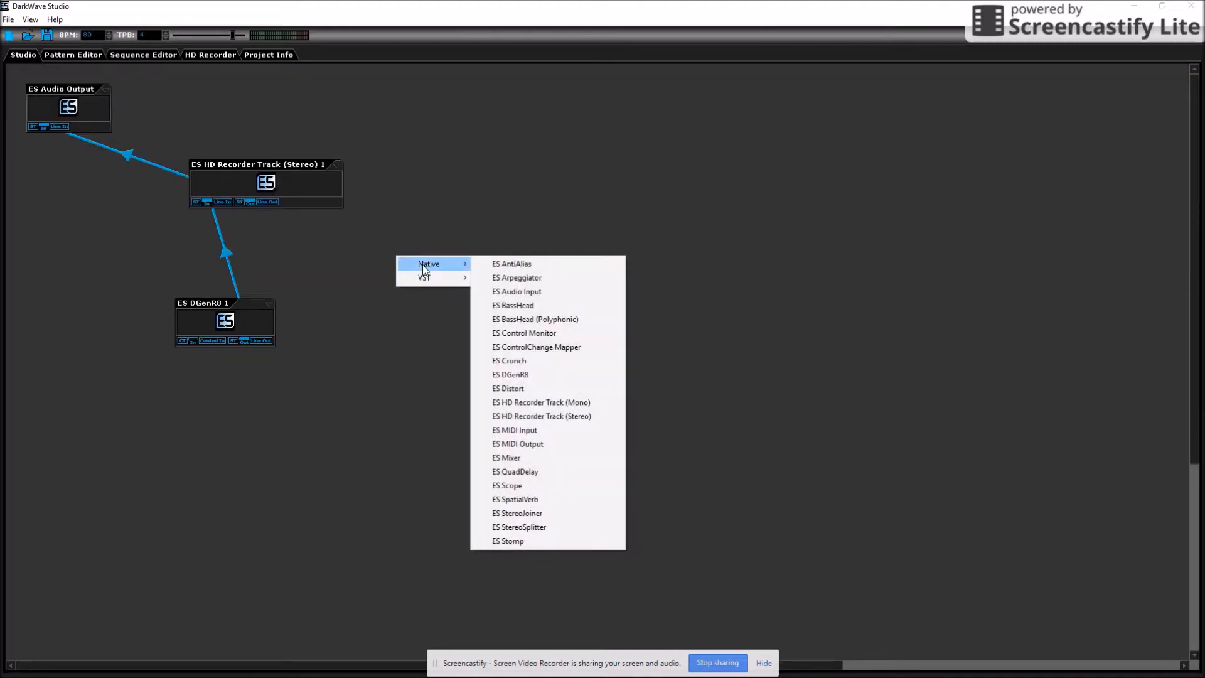
left_click(584, 432)
left_click_drag(429, 257, 206, 342)
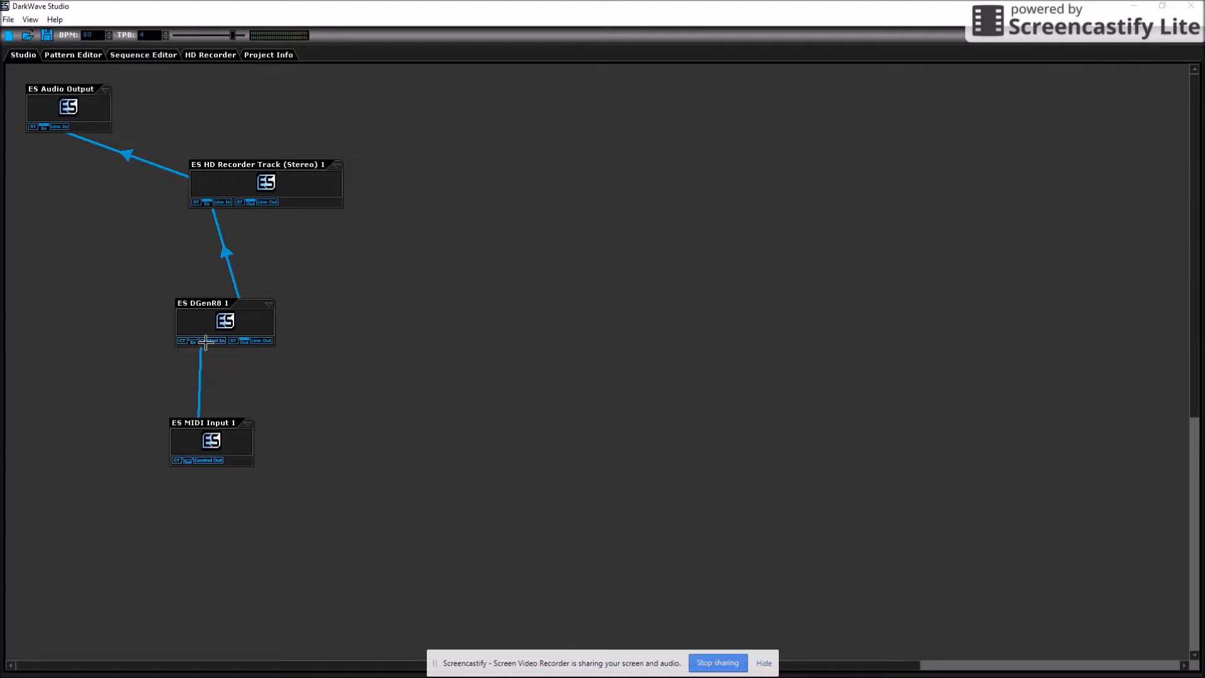
Delete the ES MIDI Input 1 machine and look through the list of native machines.
left_click(247, 425)
left_click(282, 513)
right_click(295, 382)
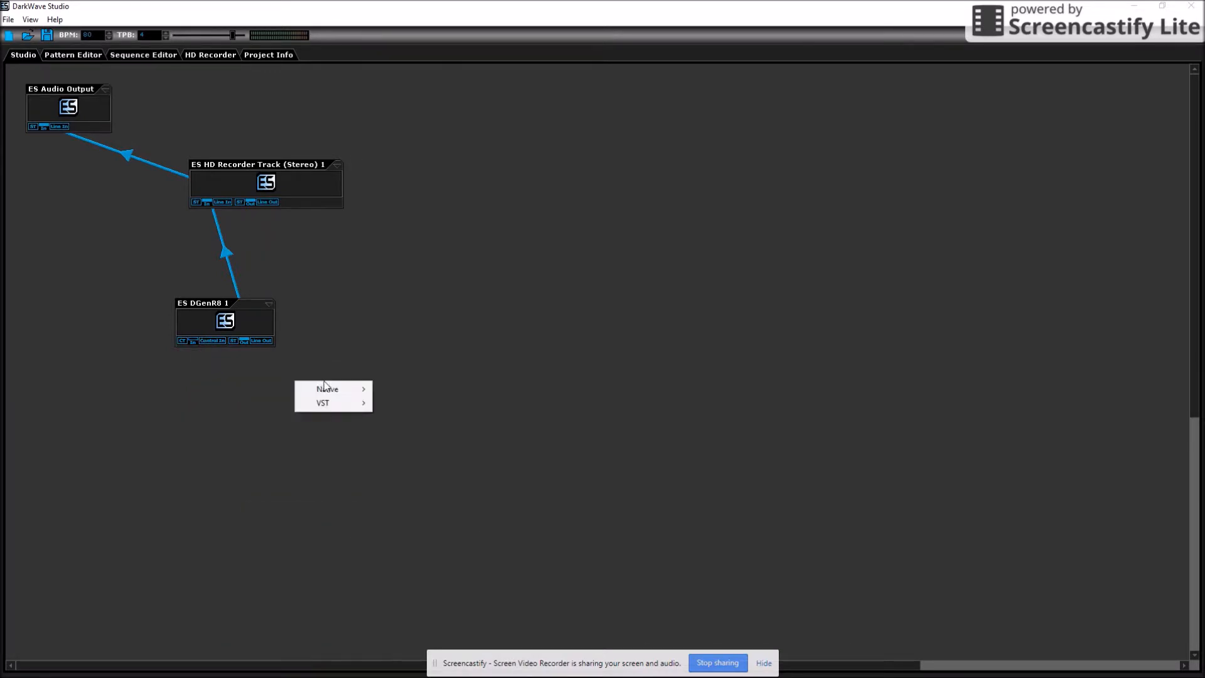
mouse_move(348, 388)
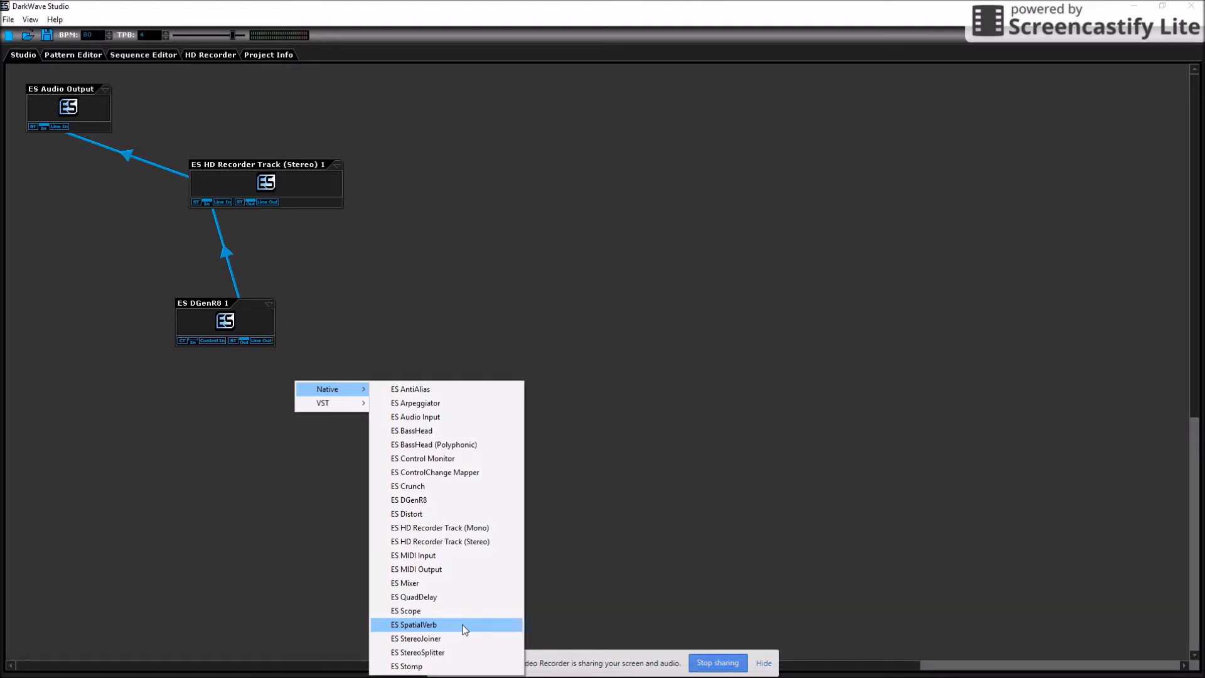
left_click(631, 318)
Add a native ES Stomp machine and place it beside ES DGenR8 1, below the recorder track.
right_click(564, 272)
mouse_move(583, 285)
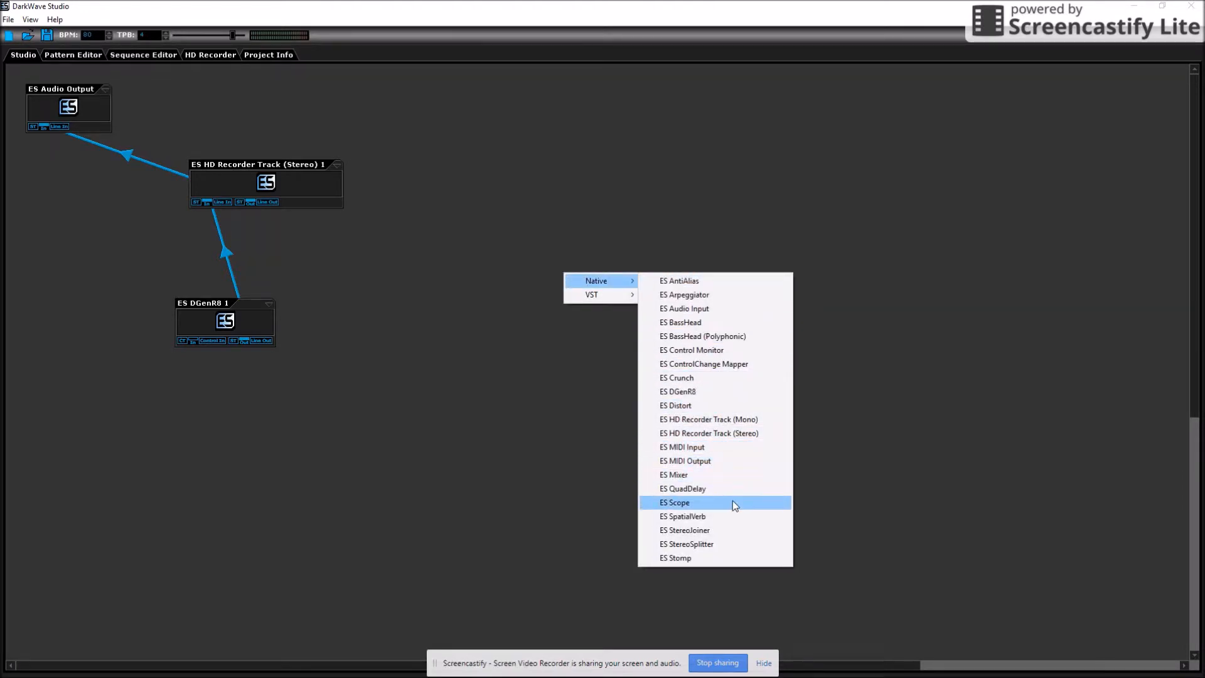
left_click(746, 559)
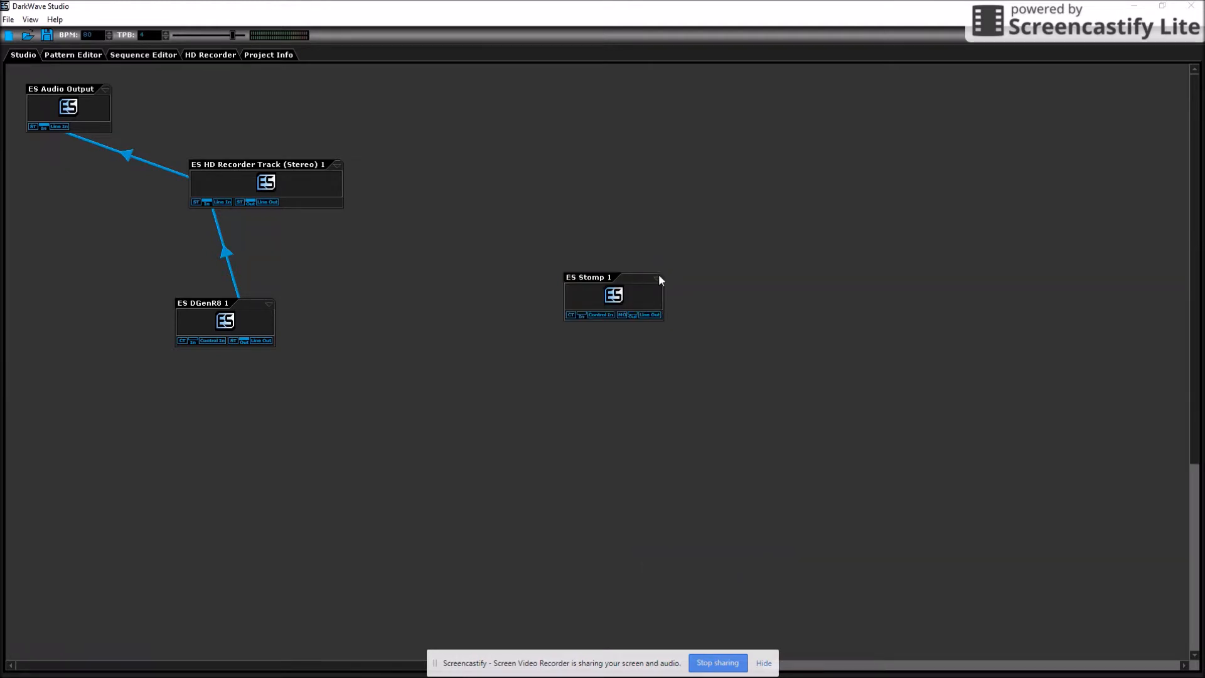
left_click_drag(654, 277, 305, 266)
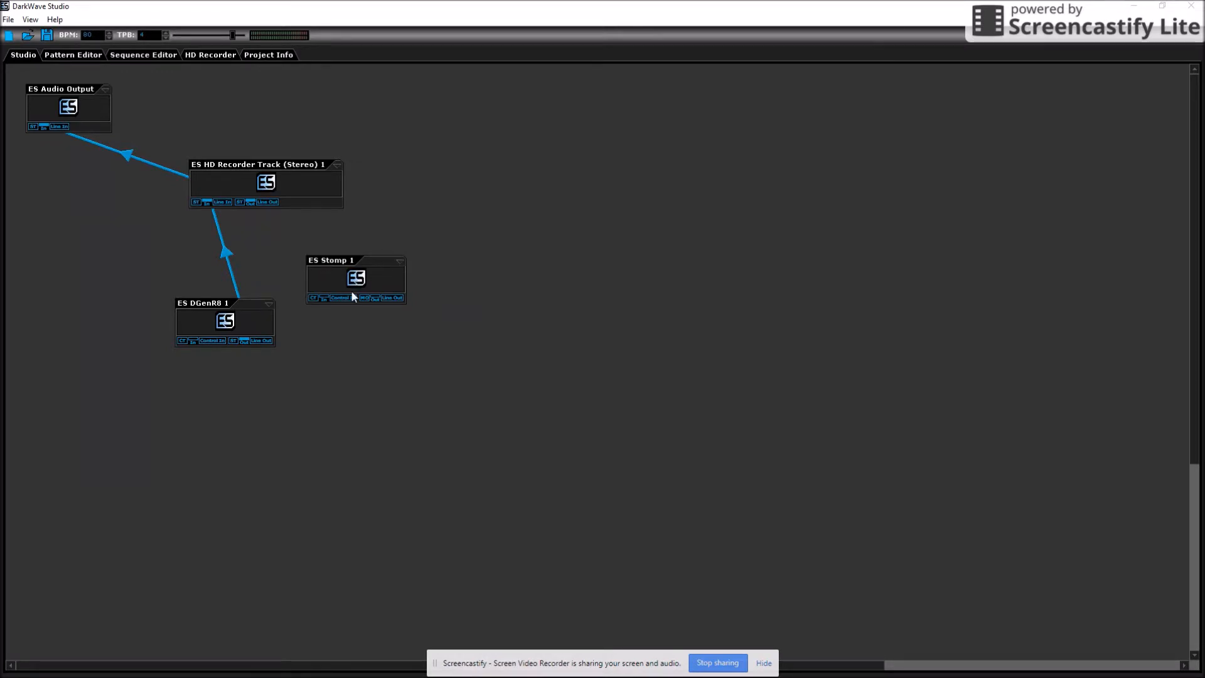
Show the default GUI of the ES Stomp 1 machine, and delete that machine.
left_click(398, 261)
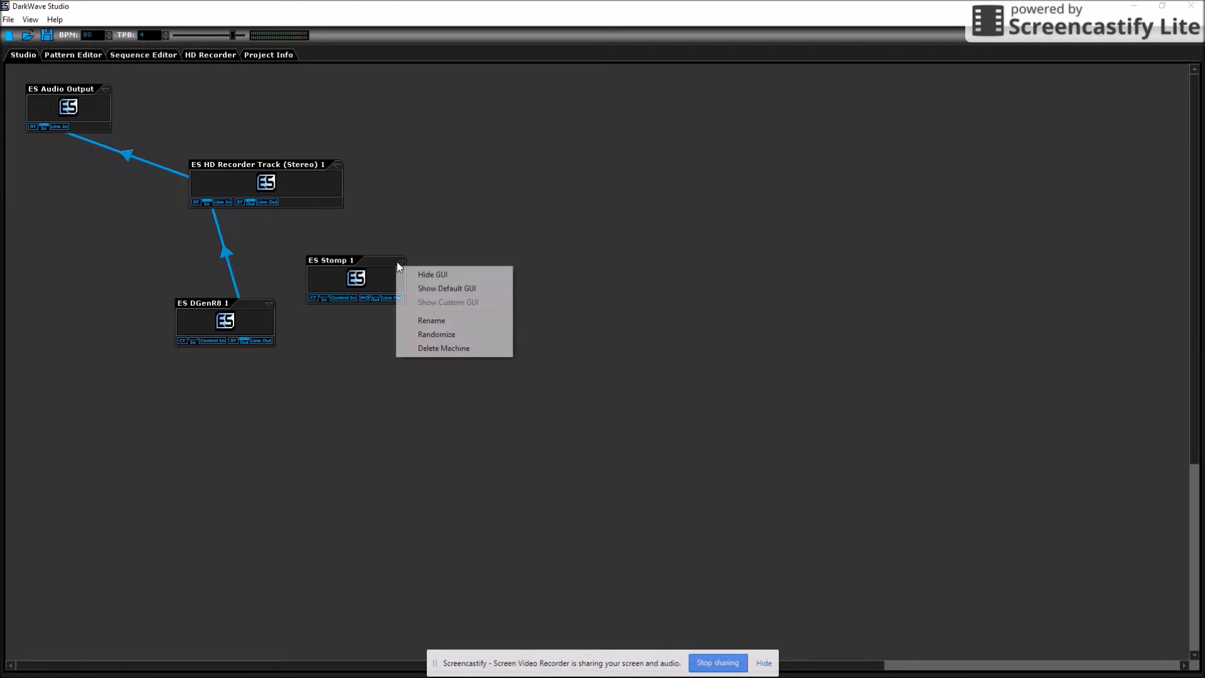
left_click(422, 291)
left_click(559, 261)
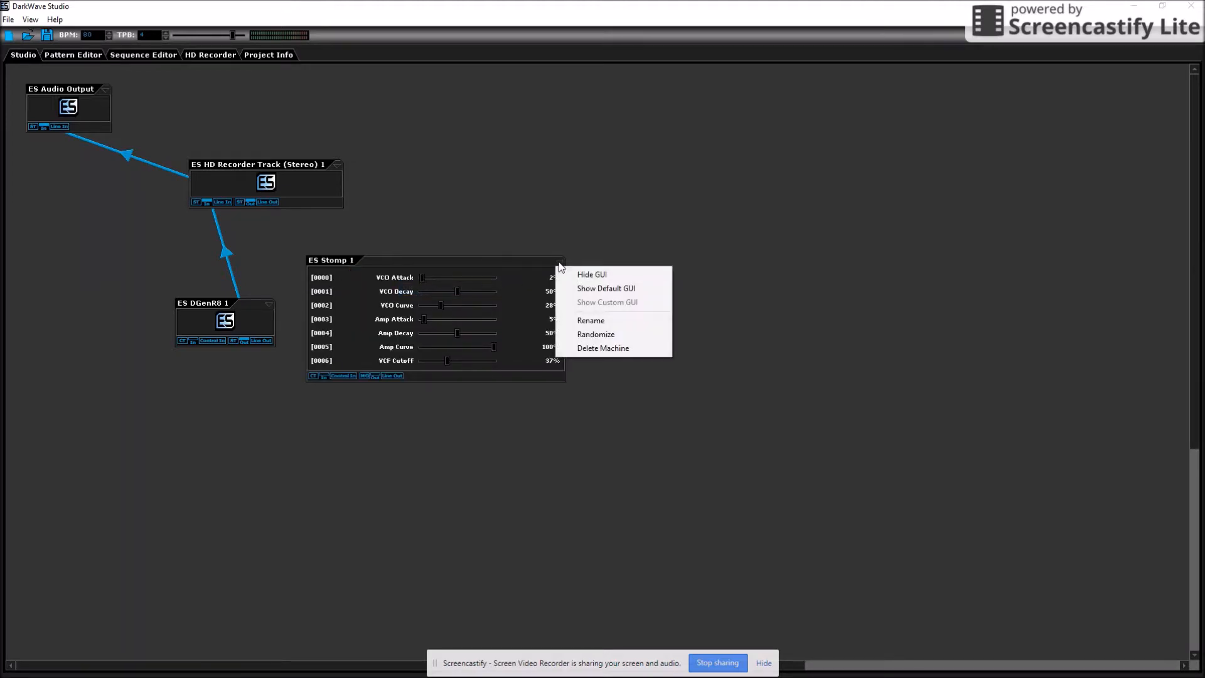
left_click(584, 348)
Add a native ES Distort machine and place it between the recorder track and ES DGenR8 1.
right_click(408, 278)
mouse_move(453, 291)
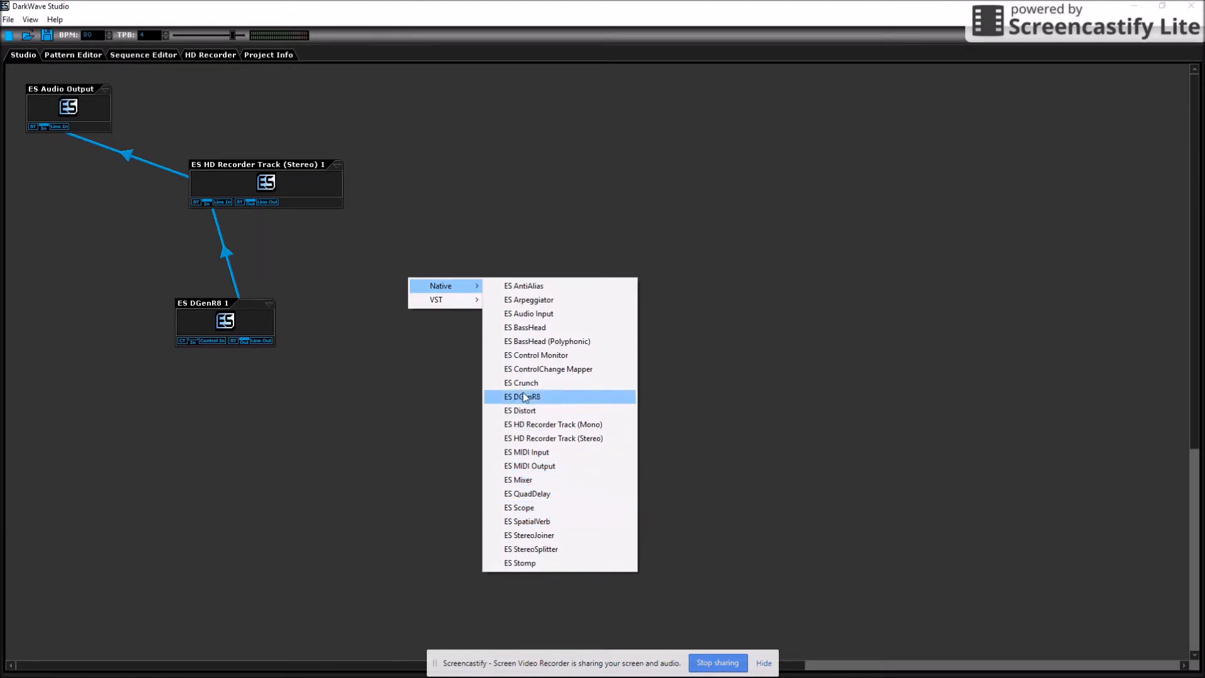
left_click(522, 410)
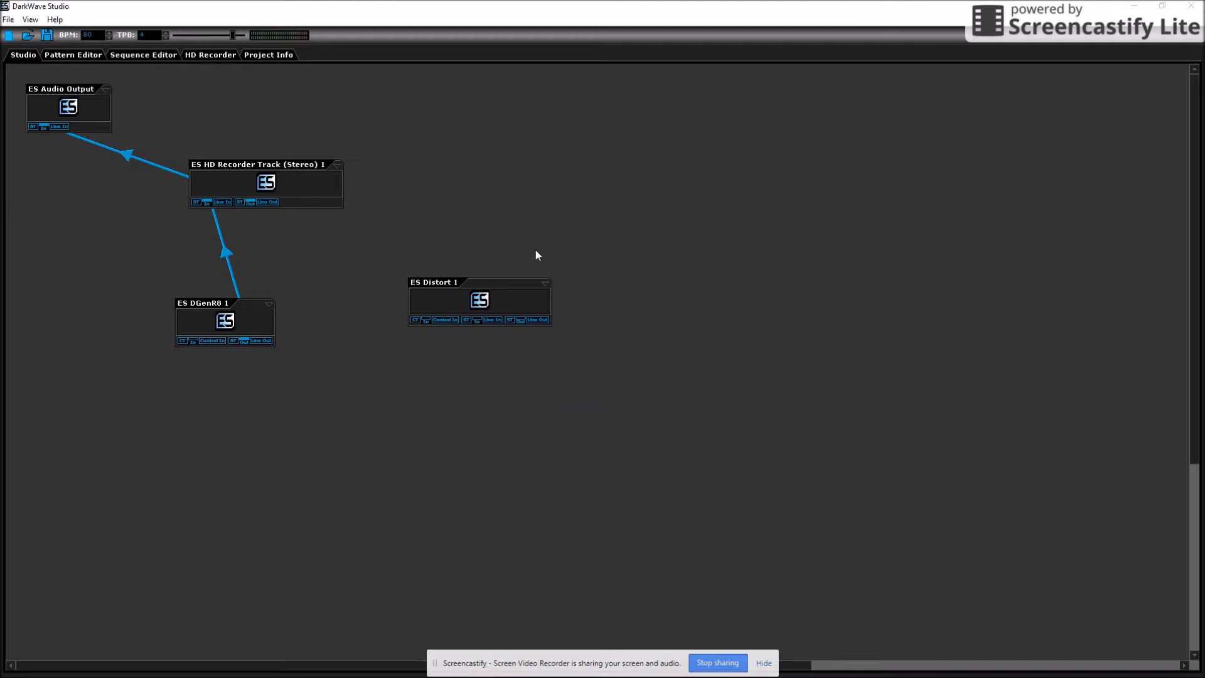
left_click_drag(489, 281, 383, 255)
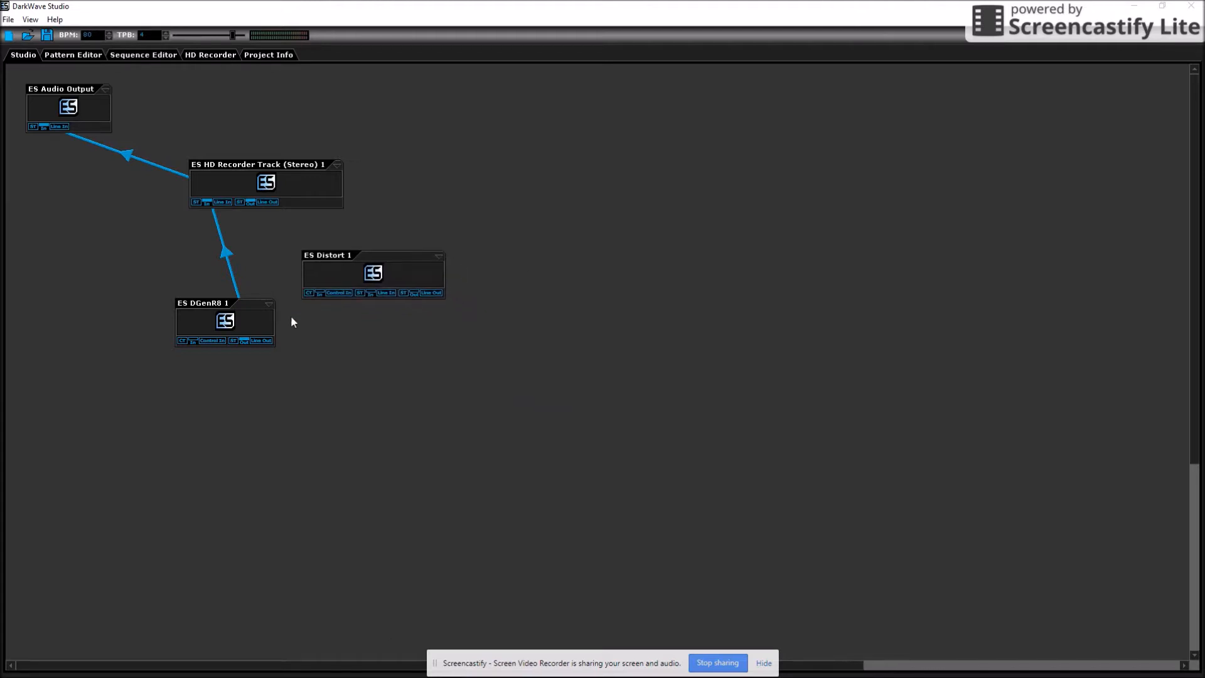
Remove the direct link from ES DGenR8 1 to the recorder track and route the drums through ES Distort 1 instead.
right_click(226, 254)
left_click(251, 256)
left_click_drag(242, 340, 210, 202)
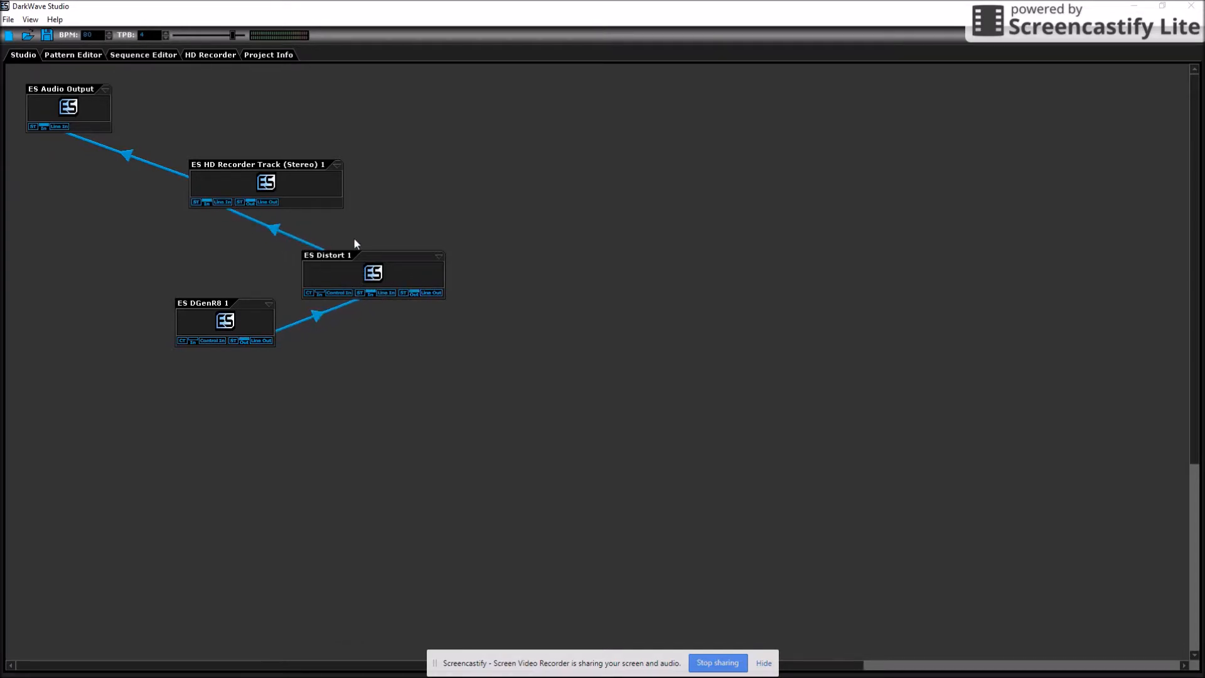
Start playing Pattern 1 and show the custom GUI of ES Distort 1 in the Studio view.
left_click(82, 55)
left_click(468, 73)
left_click(19, 55)
left_click(437, 254)
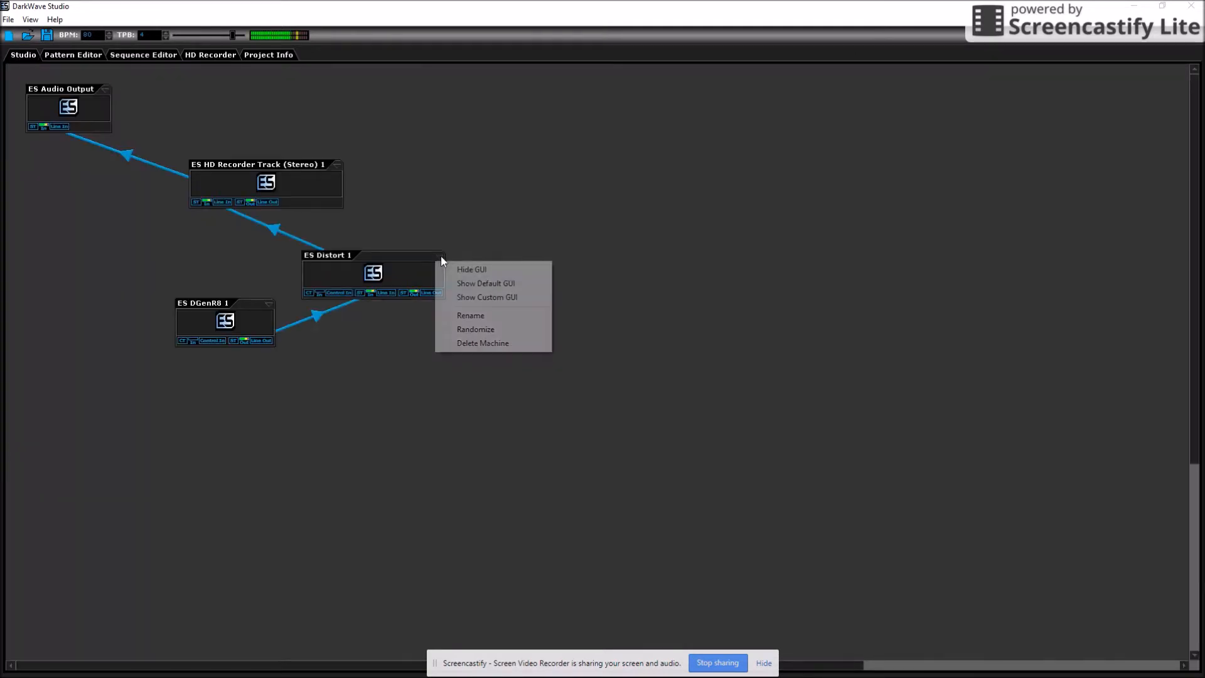
left_click(468, 298)
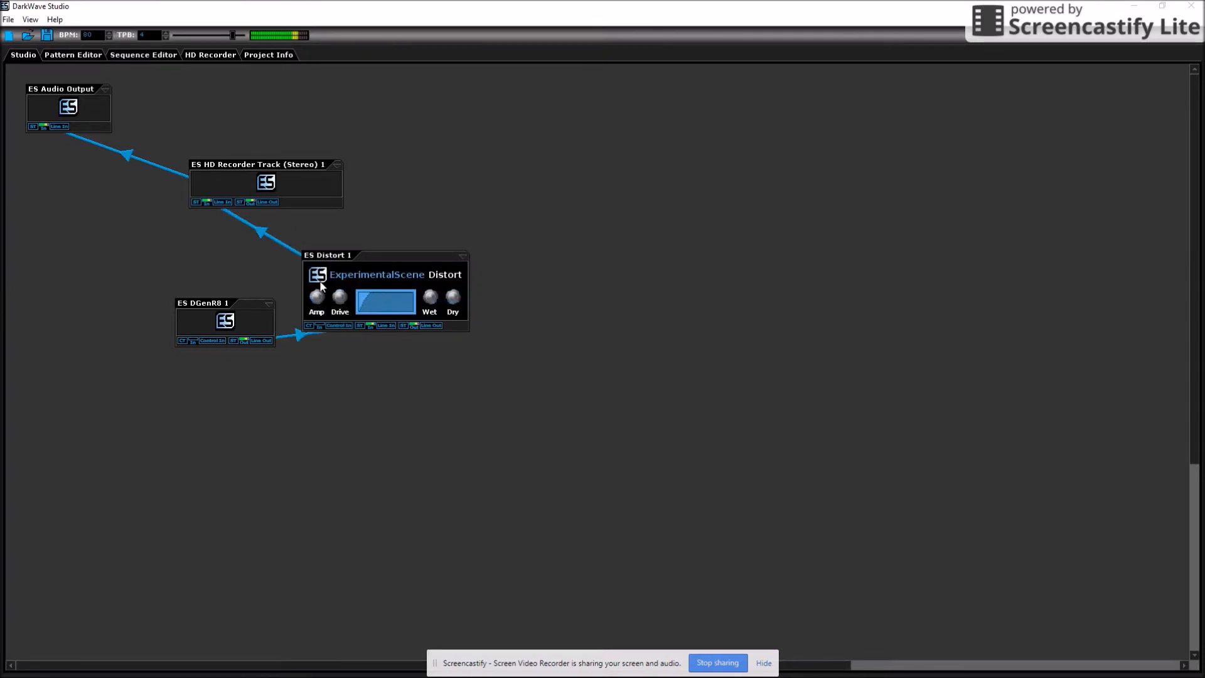
Raise Drive on ES Distort 1 to 100%, and sweep Amp down and back up to 100%.
mouse_move(338, 293)
left_mouse_down()
mouse_move(344, 335)
mouse_move(337, 271)
left_mouse_up()
left_click_drag(319, 295, 337, 366)
left_click_drag(321, 302, 323, 214)
Switch ES Distort 1 from its custom GUI to the default GUI, and hide the GUI.
left_click(464, 257)
left_click(511, 297)
left_click(463, 257)
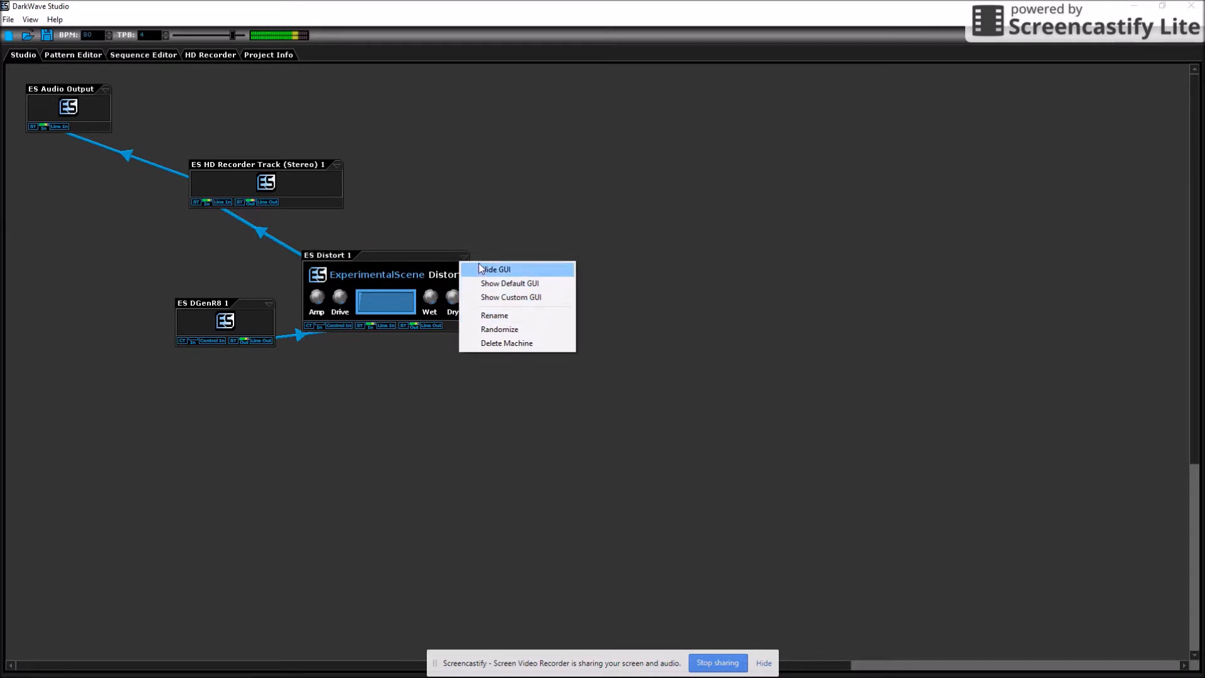
left_click(489, 283)
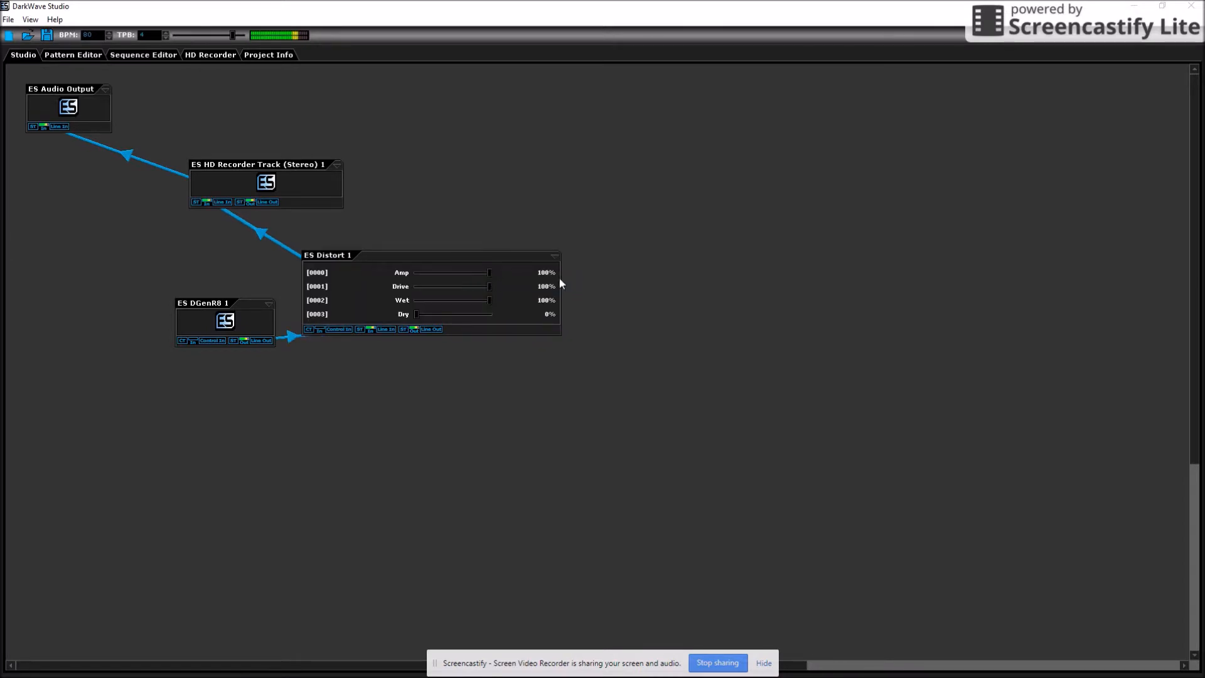
left_click(559, 257)
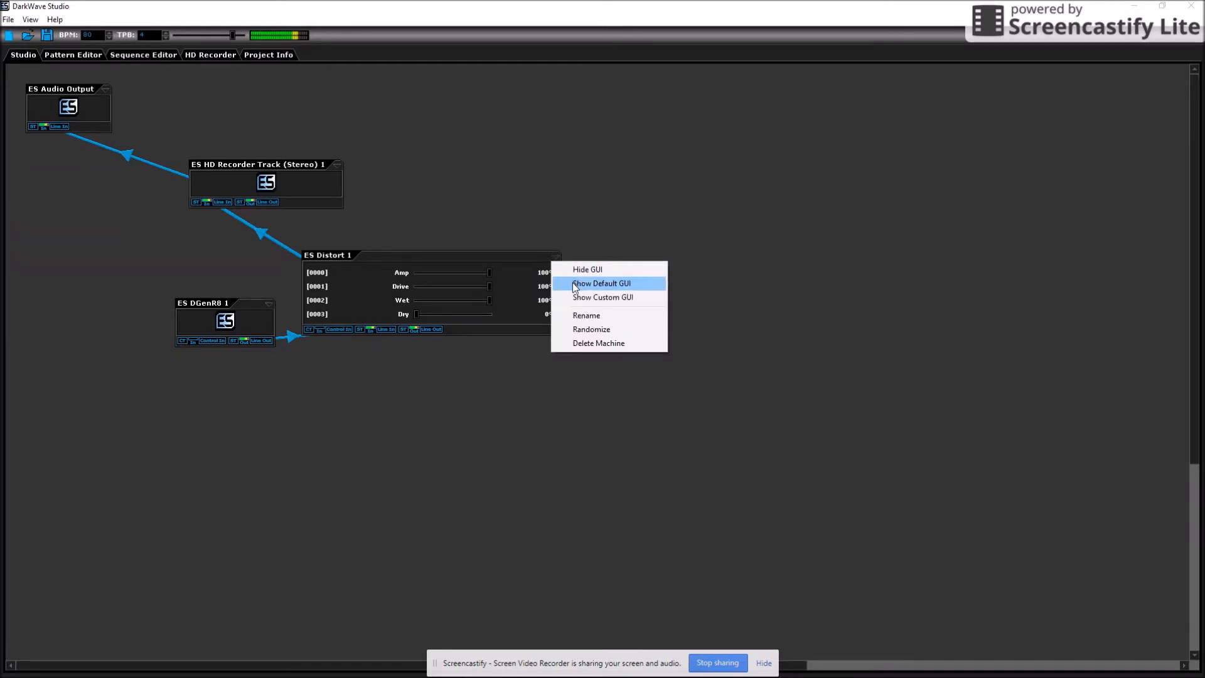
left_click(584, 270)
Stop the playback of Pattern 1 and return to the Studio view.
left_click(92, 56)
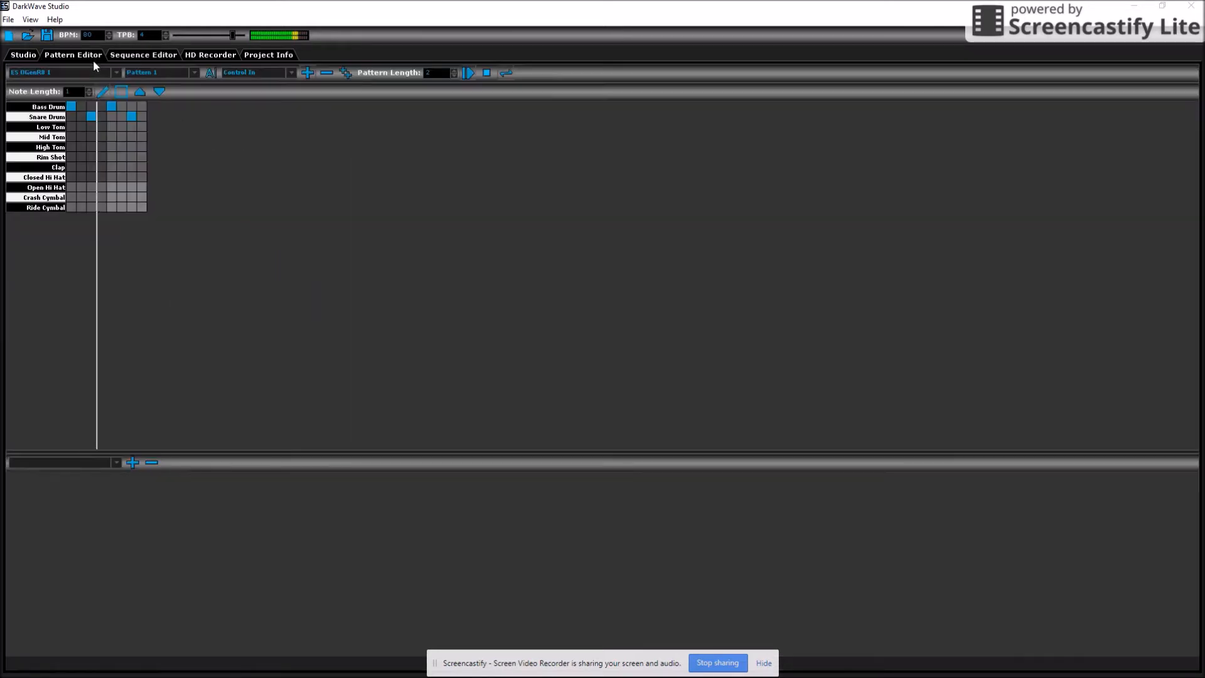
left_click(488, 73)
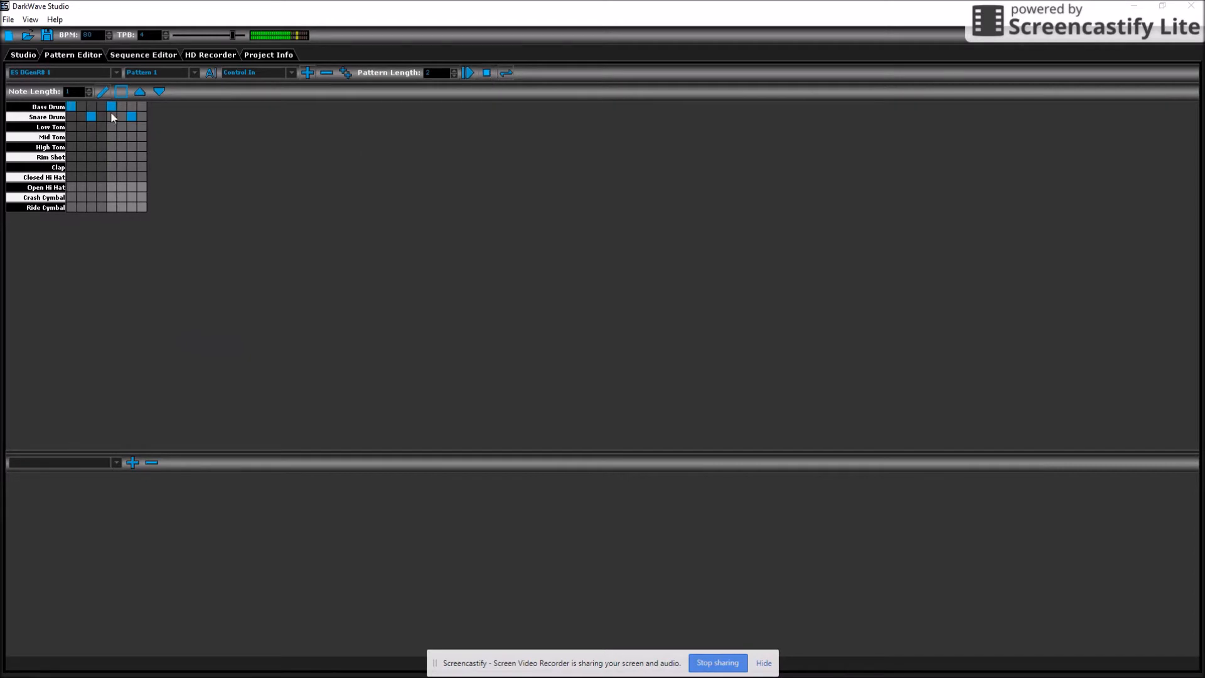
left_click(23, 55)
Compare the default and custom GUIs of ES Distort 1, and hide its GUI again.
left_click(439, 254)
left_click(482, 284)
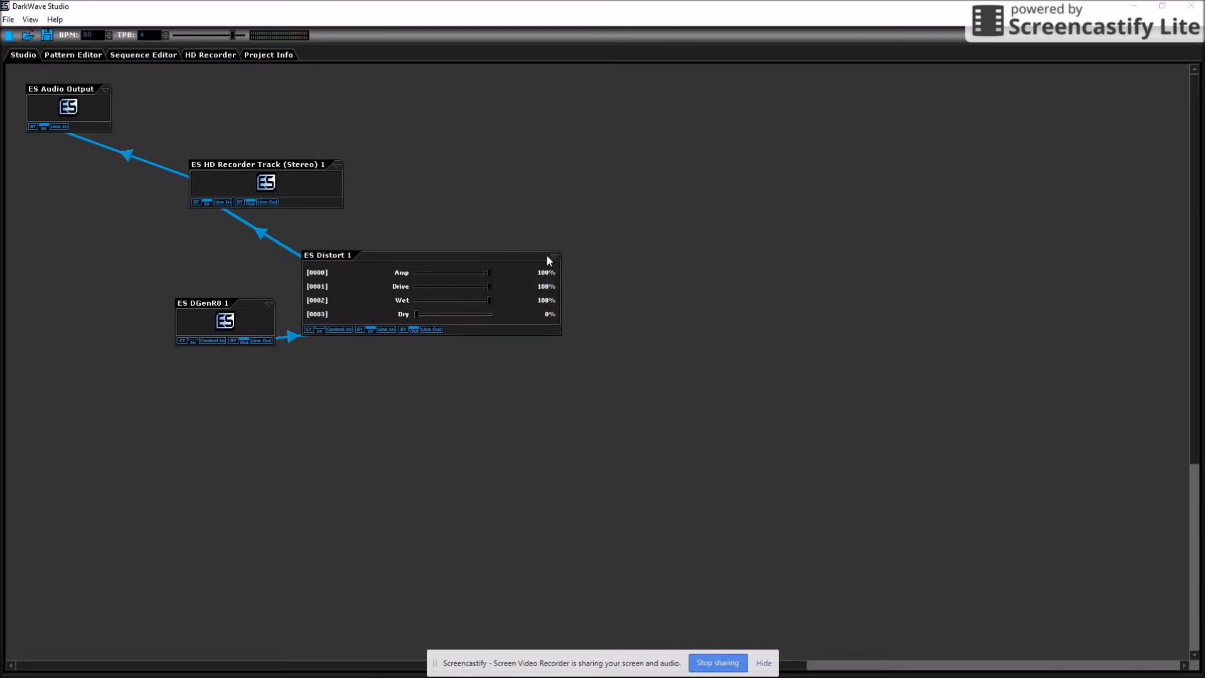
left_click(548, 256)
left_click(560, 295)
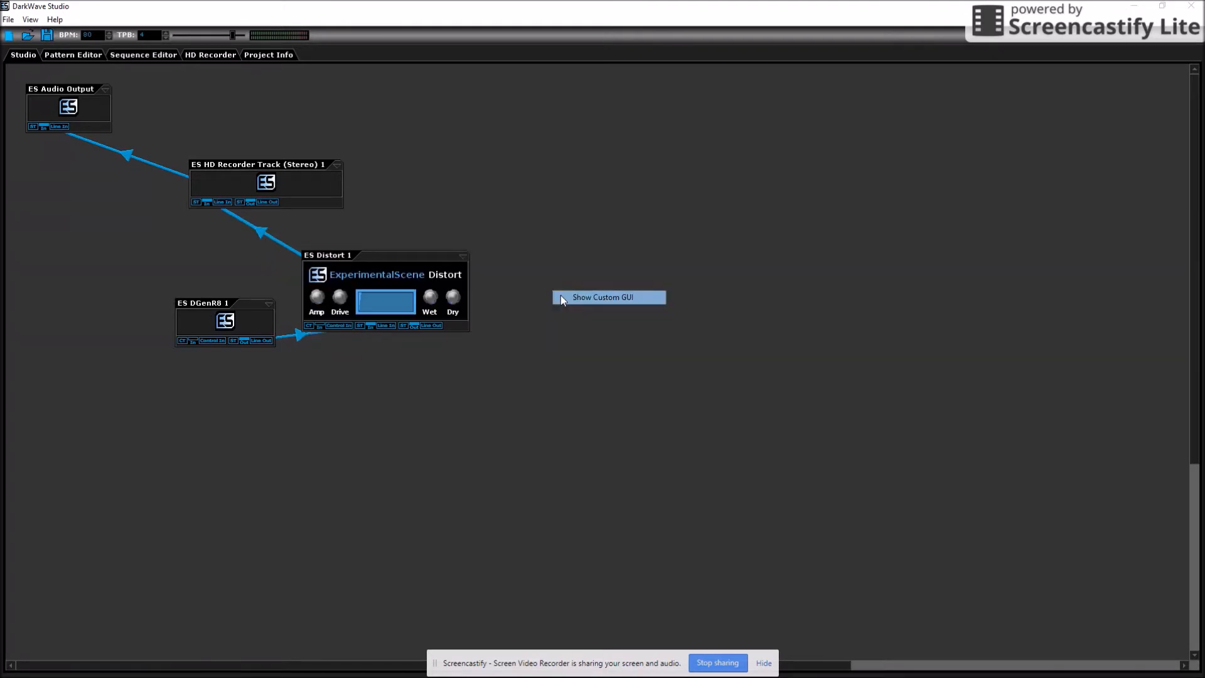
left_click(465, 255)
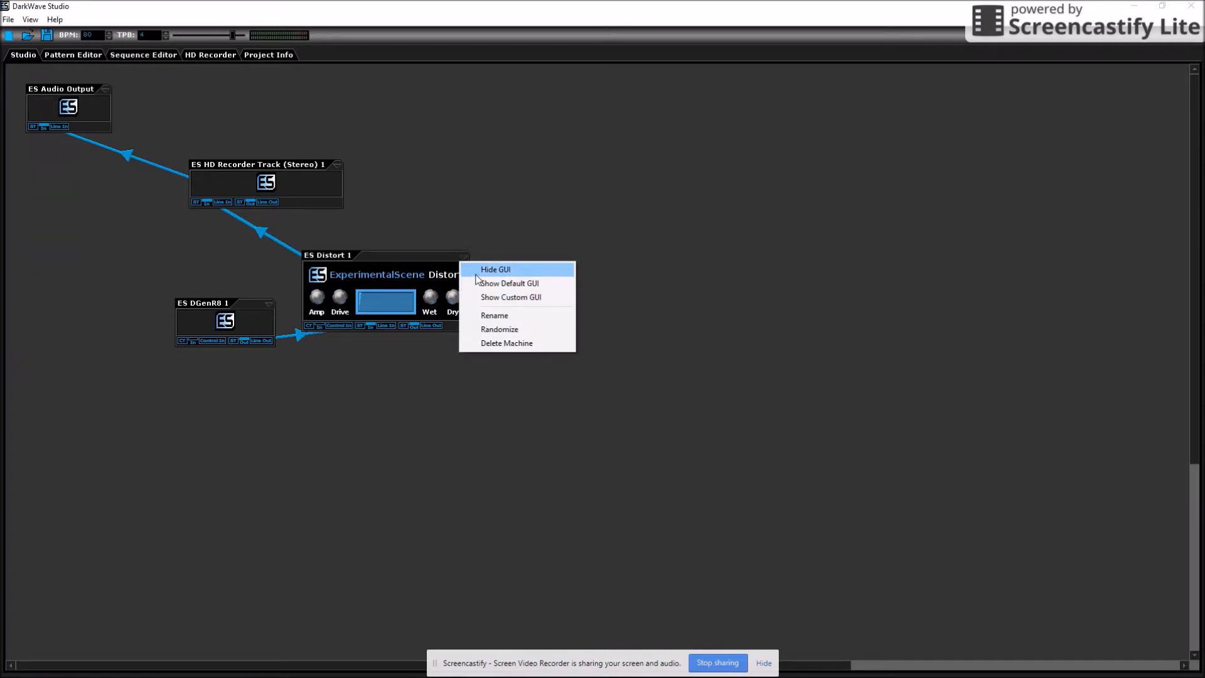
left_click(482, 283)
left_click(555, 257)
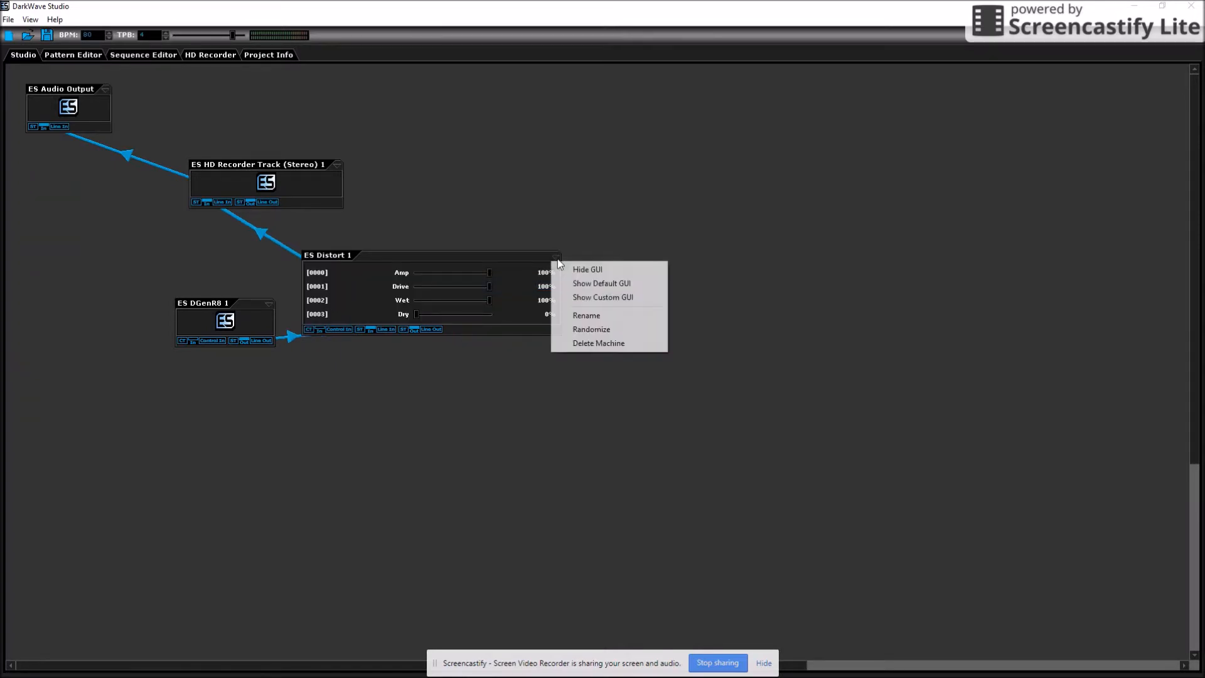
left_click(565, 271)
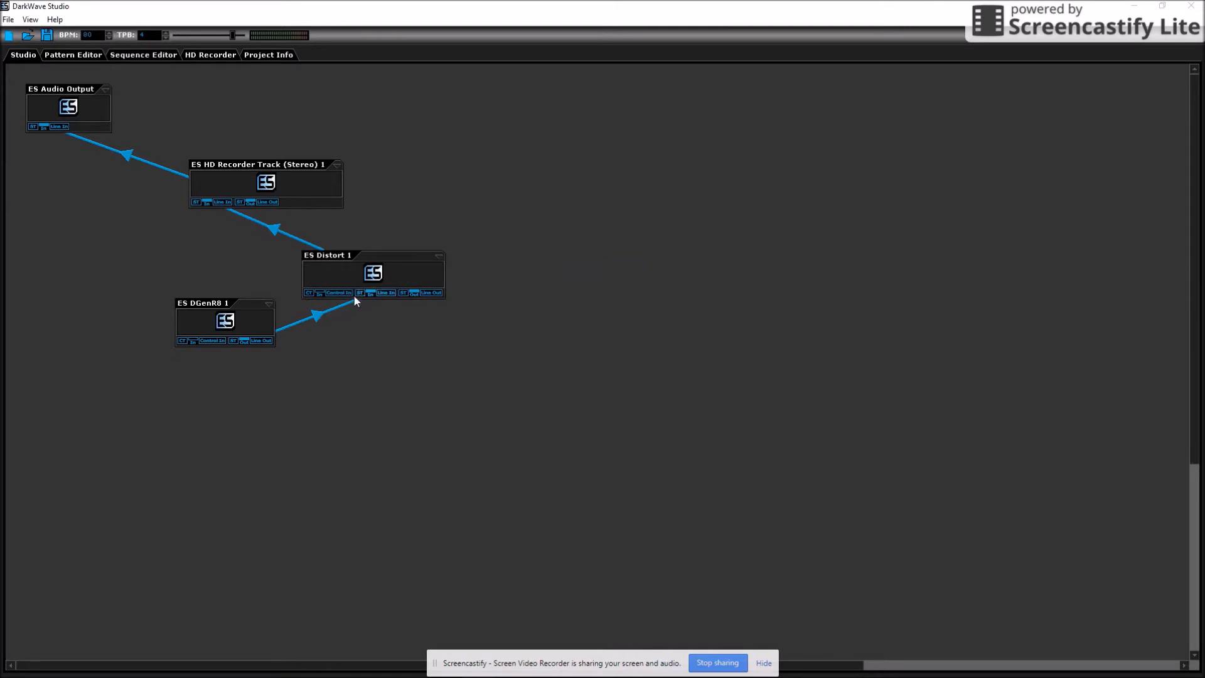
View the default GUI and the custom GUI of ES DGenR8 1, and collapse the machine again.
left_click(268, 304)
left_click(280, 319)
left_click(268, 303)
left_click(295, 331)
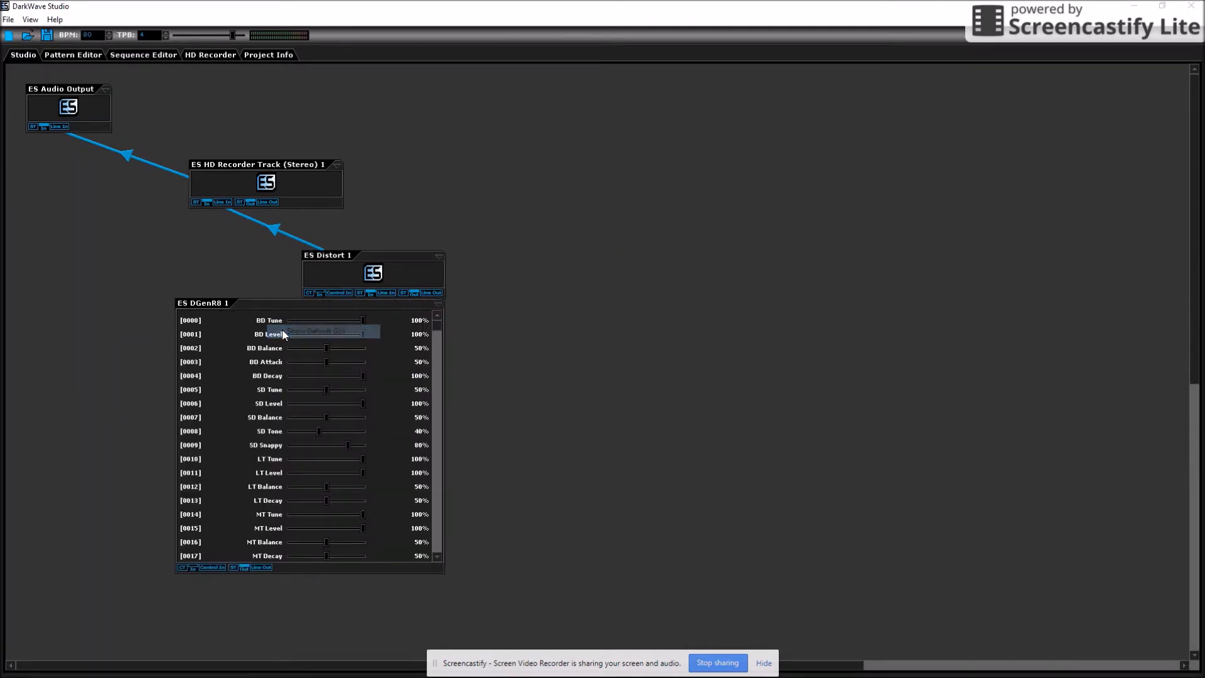
left_click(438, 306)
left_click(447, 344)
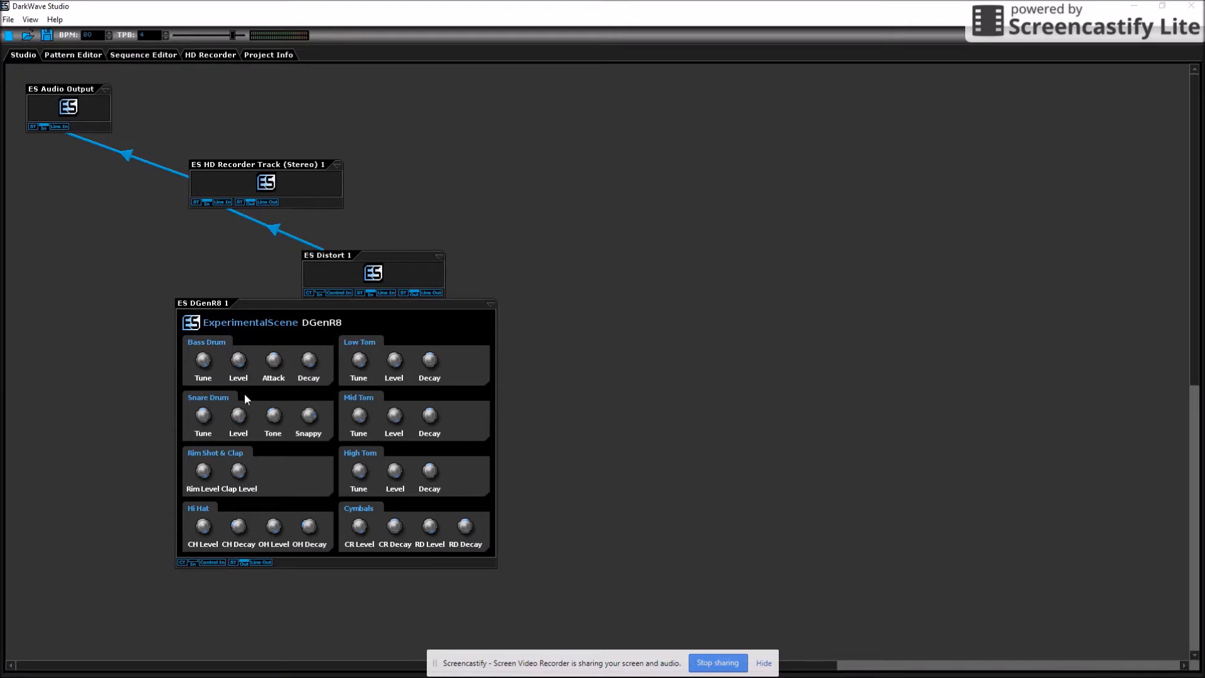
left_click_drag(495, 312, 491, 313)
left_click(489, 305)
left_click(503, 327)
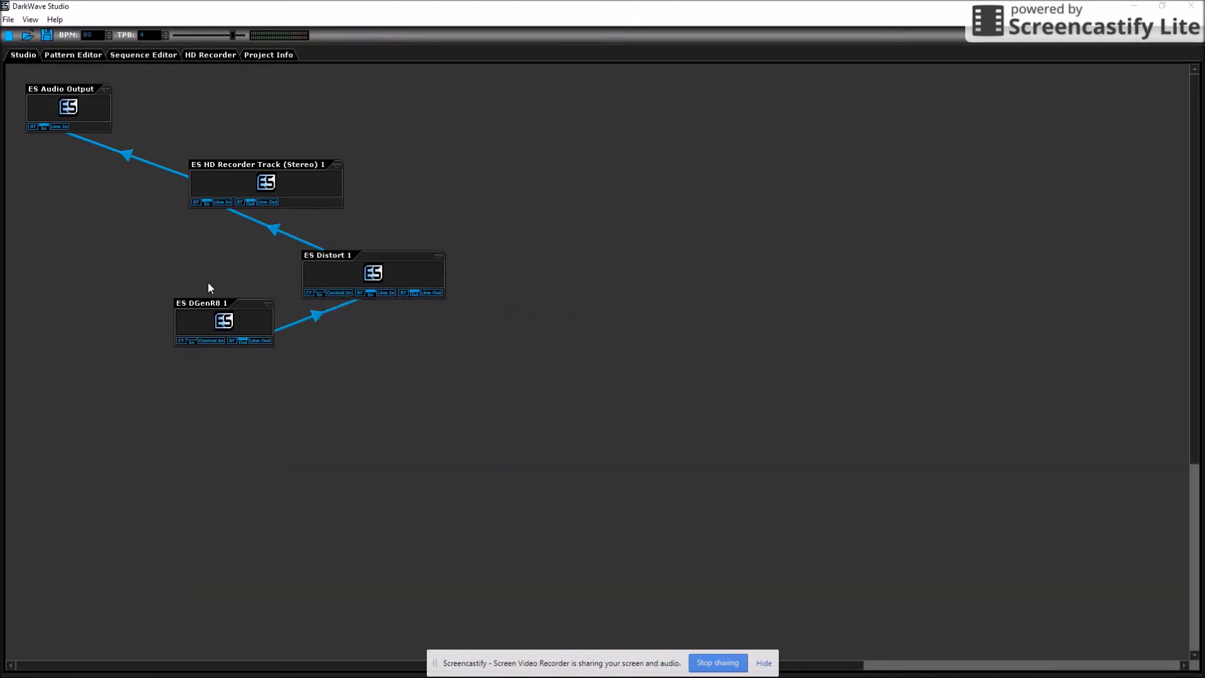
Add the VST machine 4Front Bass below ES DGenR8 1 and connect it to ES HD Recorder Track (Stereo) 1.
left_click(82, 55)
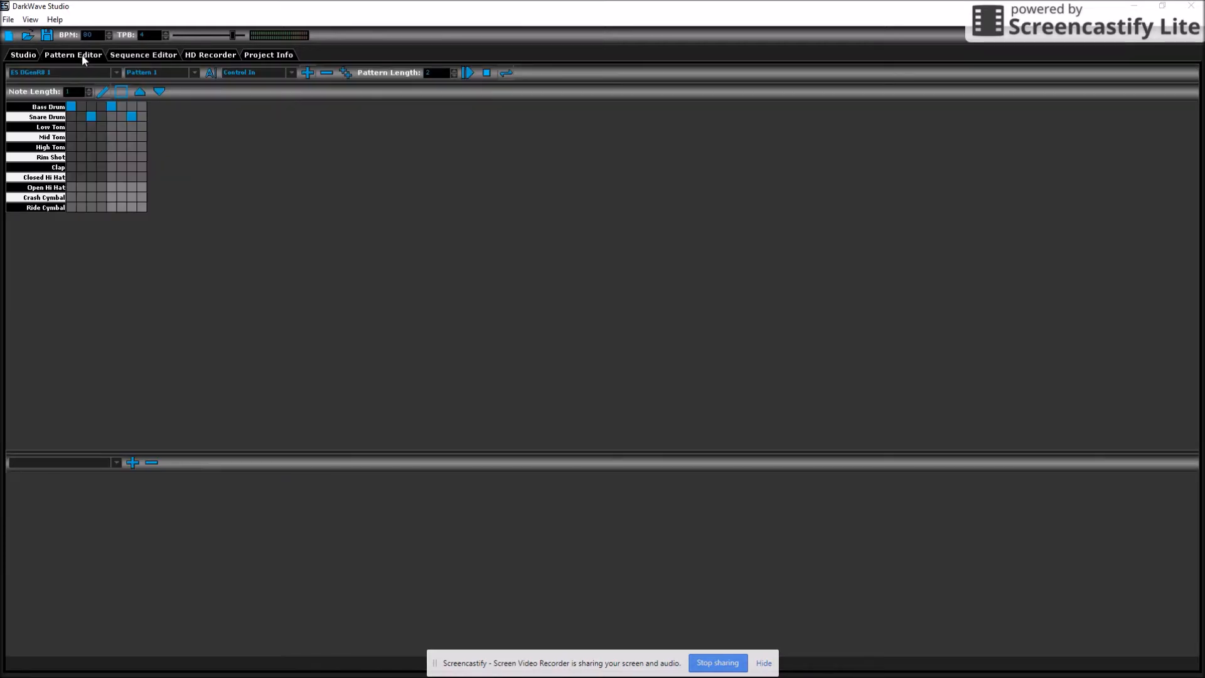
left_click(22, 55)
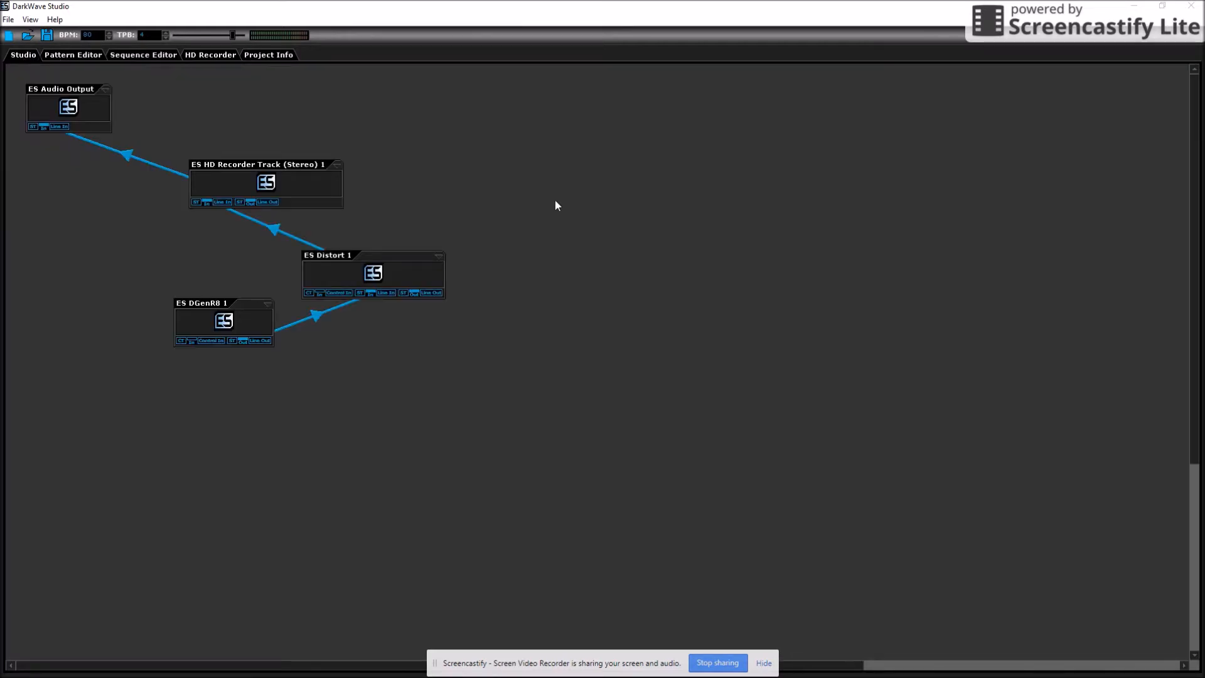
right_click(502, 174)
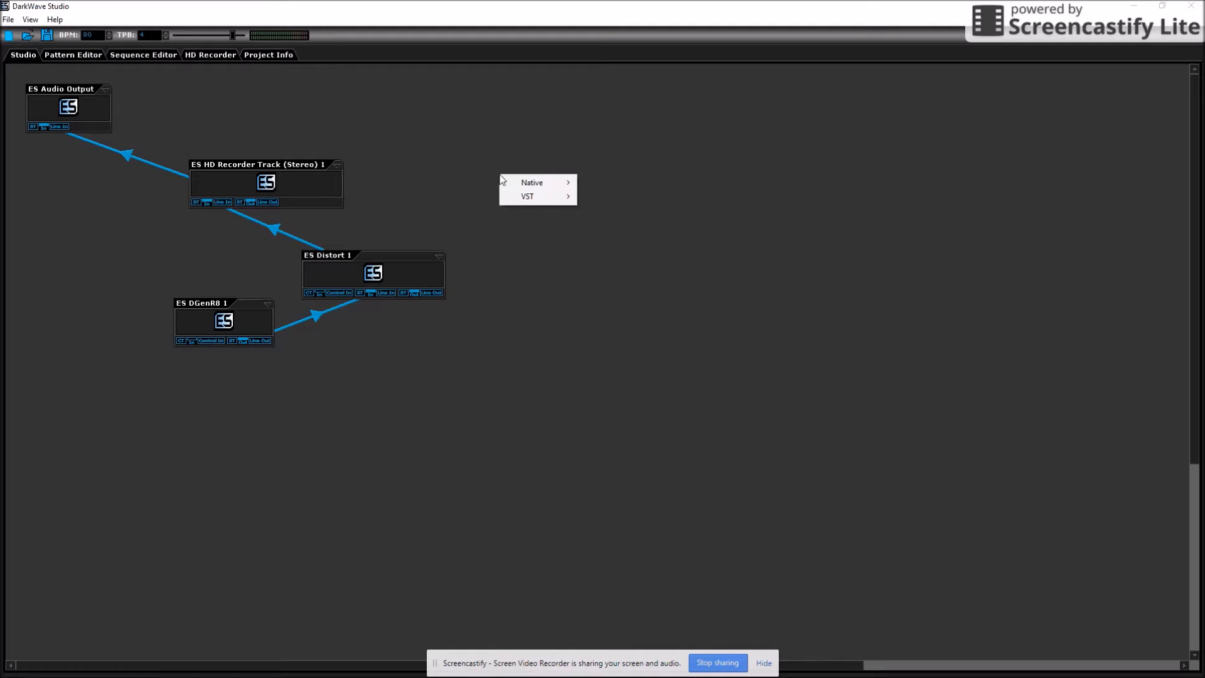
mouse_move(532, 183)
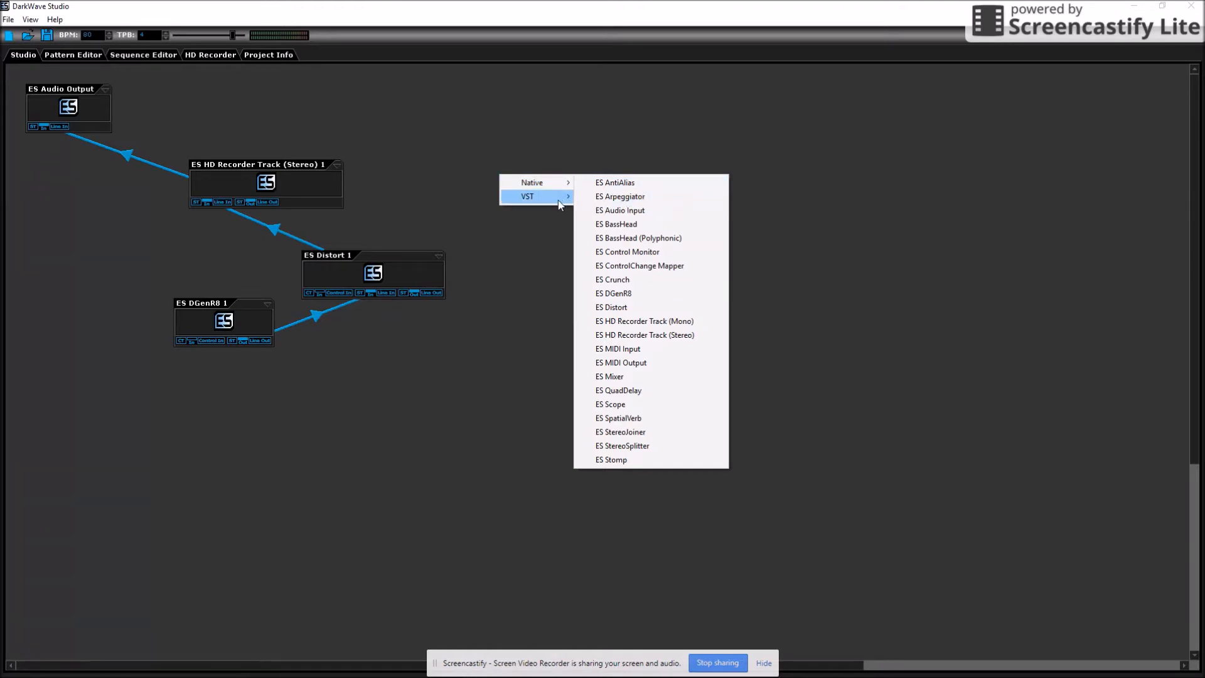
mouse_move(558, 201)
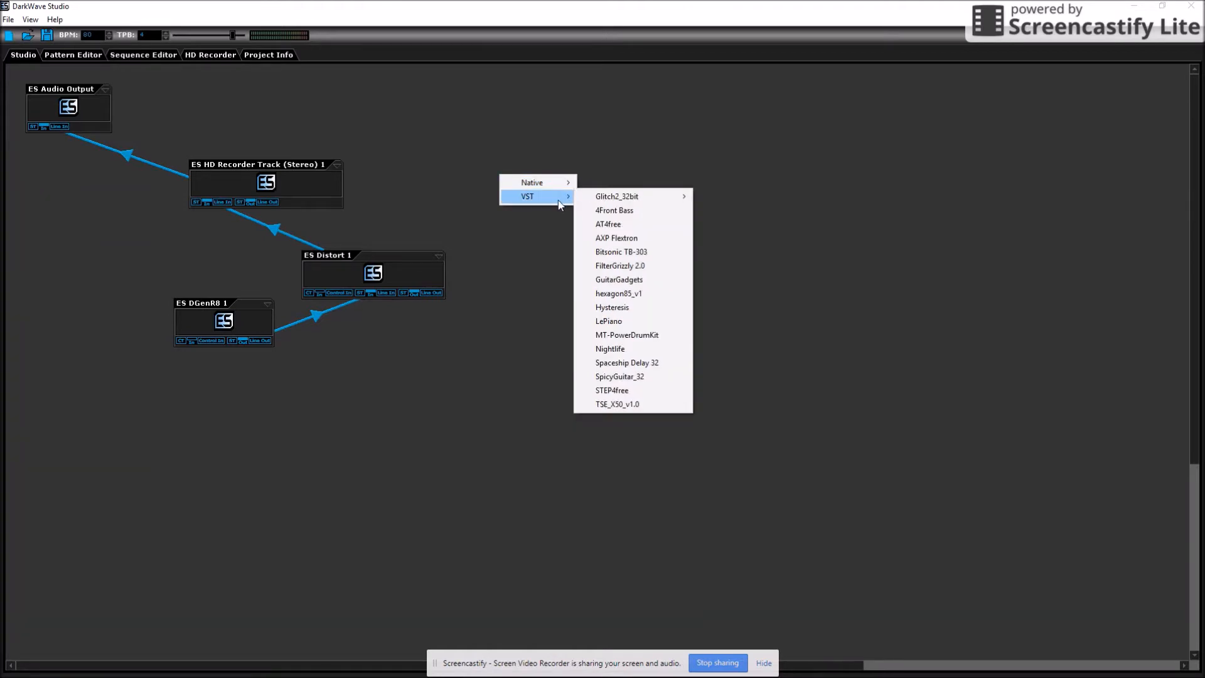
left_click(623, 212)
left_click_drag(604, 181, 364, 406)
left_click_drag(370, 447, 225, 201)
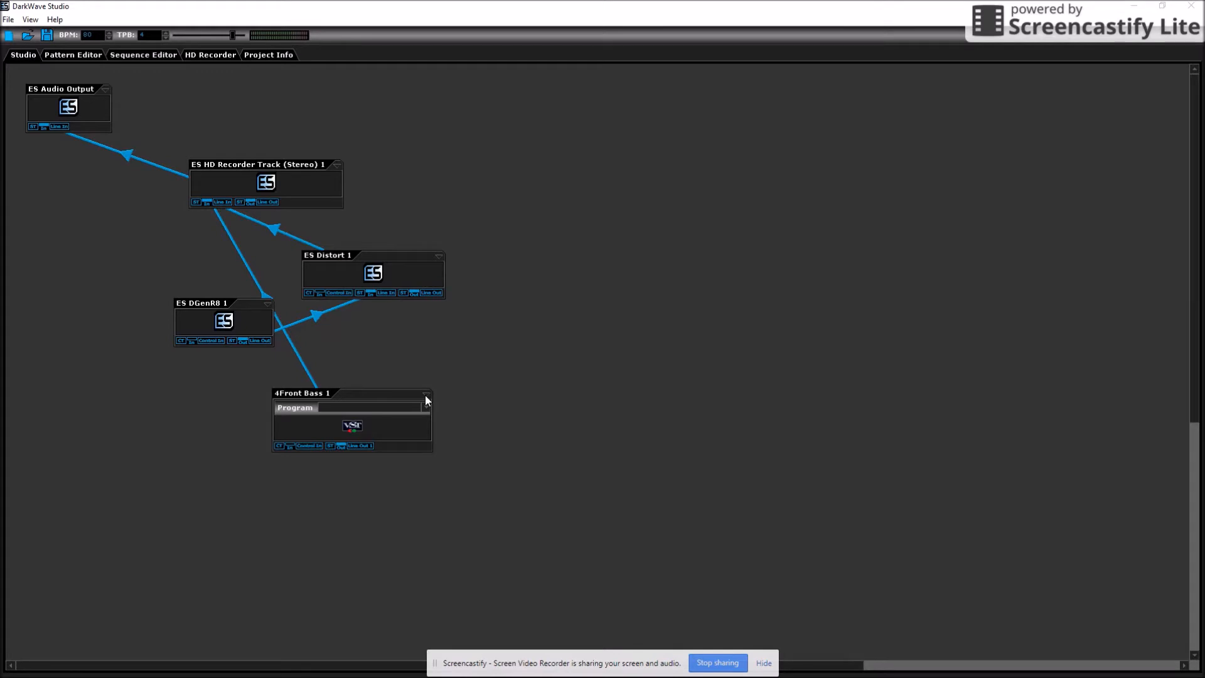
Add a new pattern for 4Front Bass 1 in the Pattern Editor and set its length to 4.
left_click(72, 55)
left_click(116, 73)
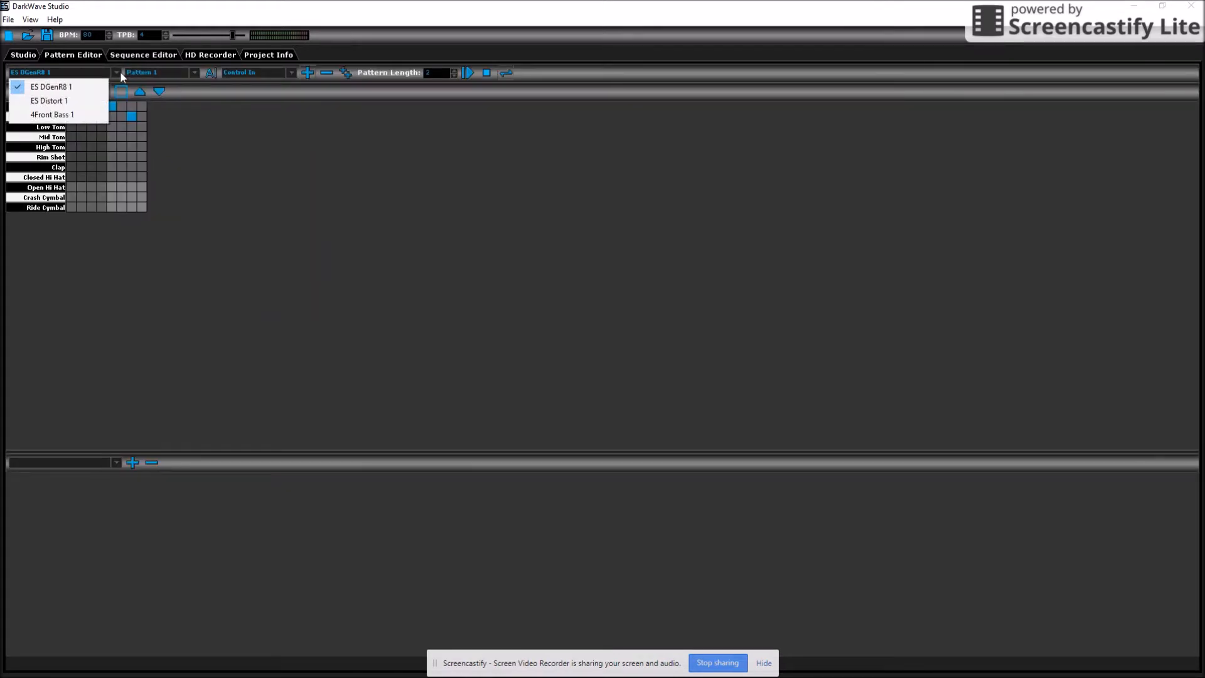
left_click(119, 74)
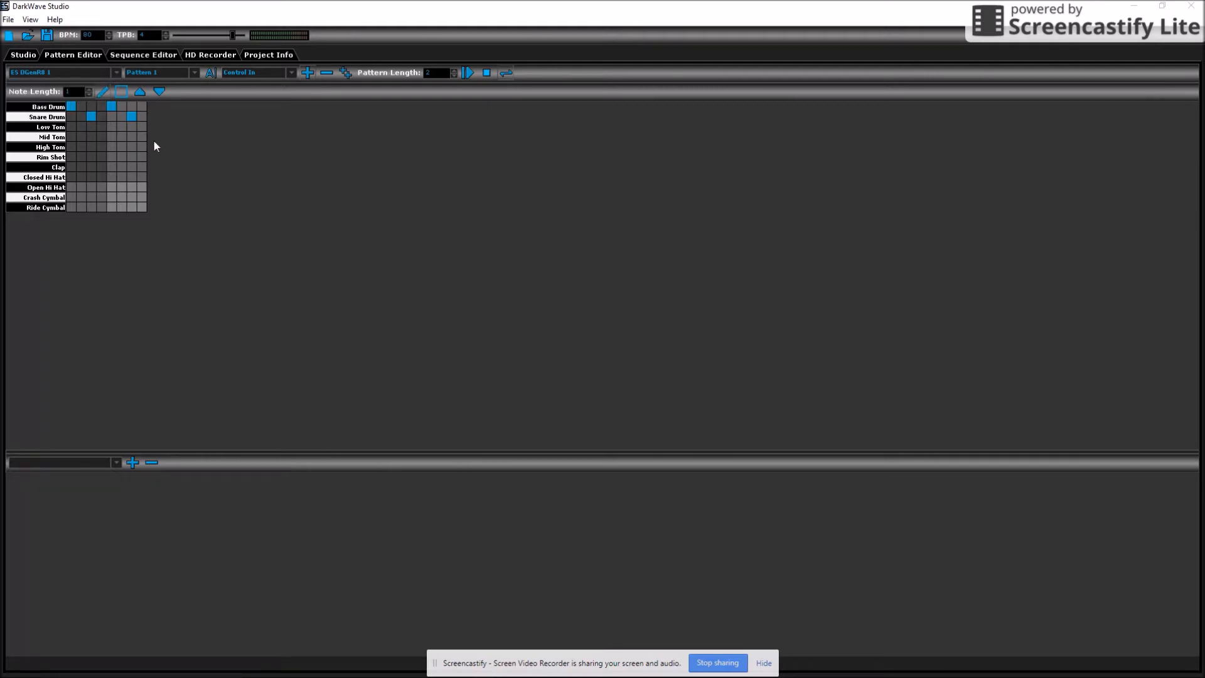
left_click(118, 75)
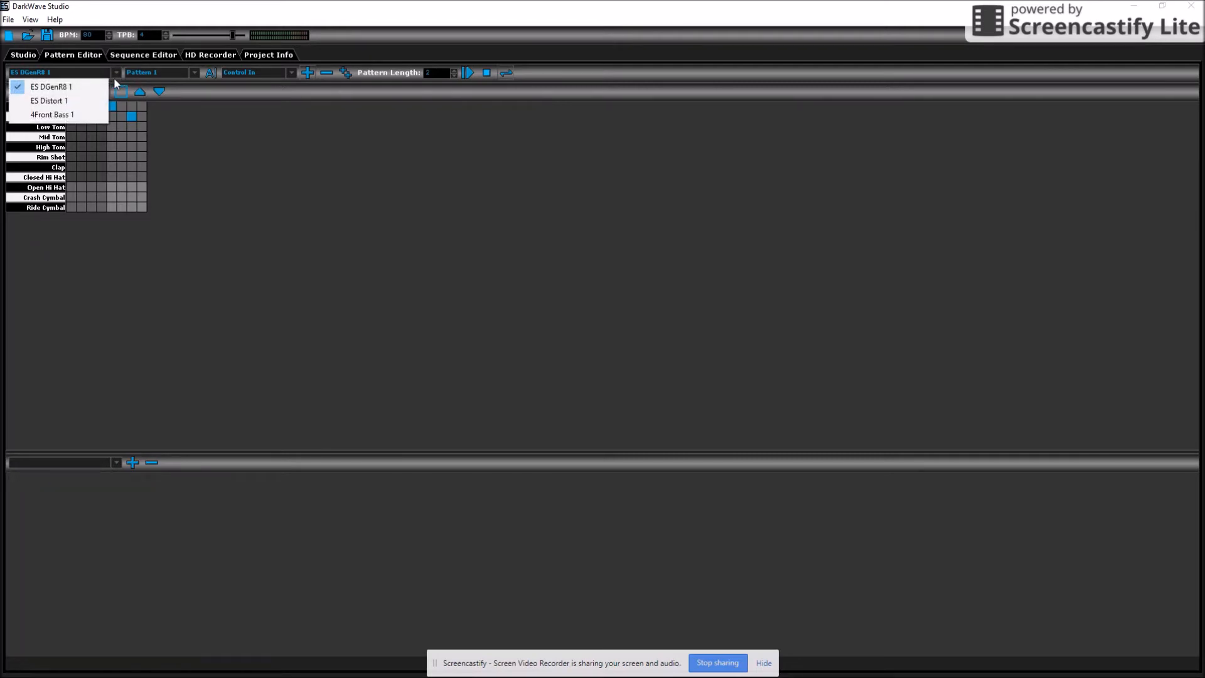
left_click(94, 116)
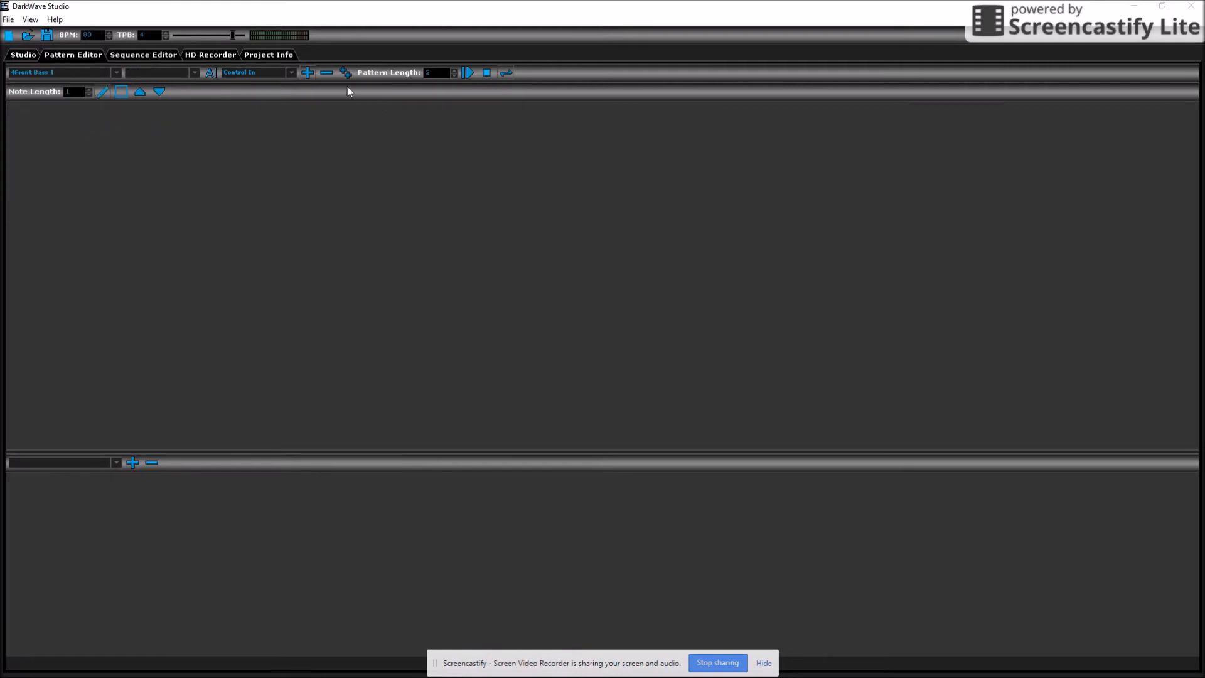
left_click(307, 73)
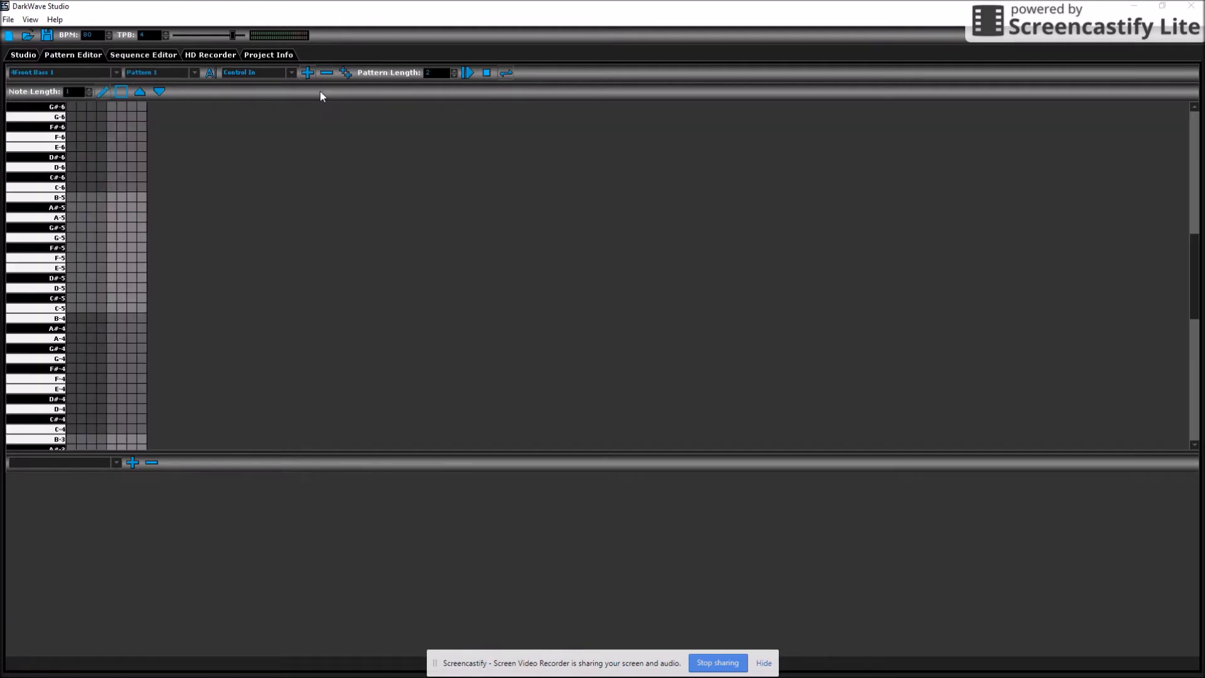
double_click(453, 72)
Audition bass notes, fill Pattern 1 with consecutive E-4, D#-4, D-4, D#-4 and E-4 notes lasting 4, 2, 2, 4 and 4 ticks, and play it.
left_click(53, 197)
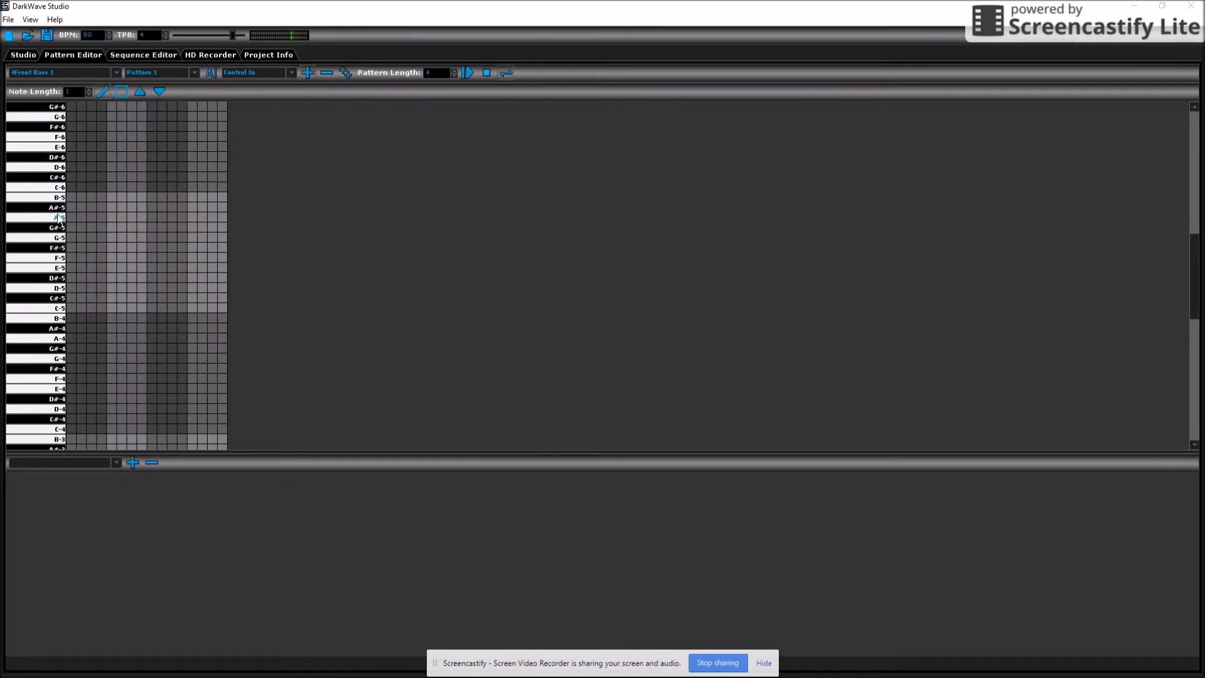
left_click(52, 391)
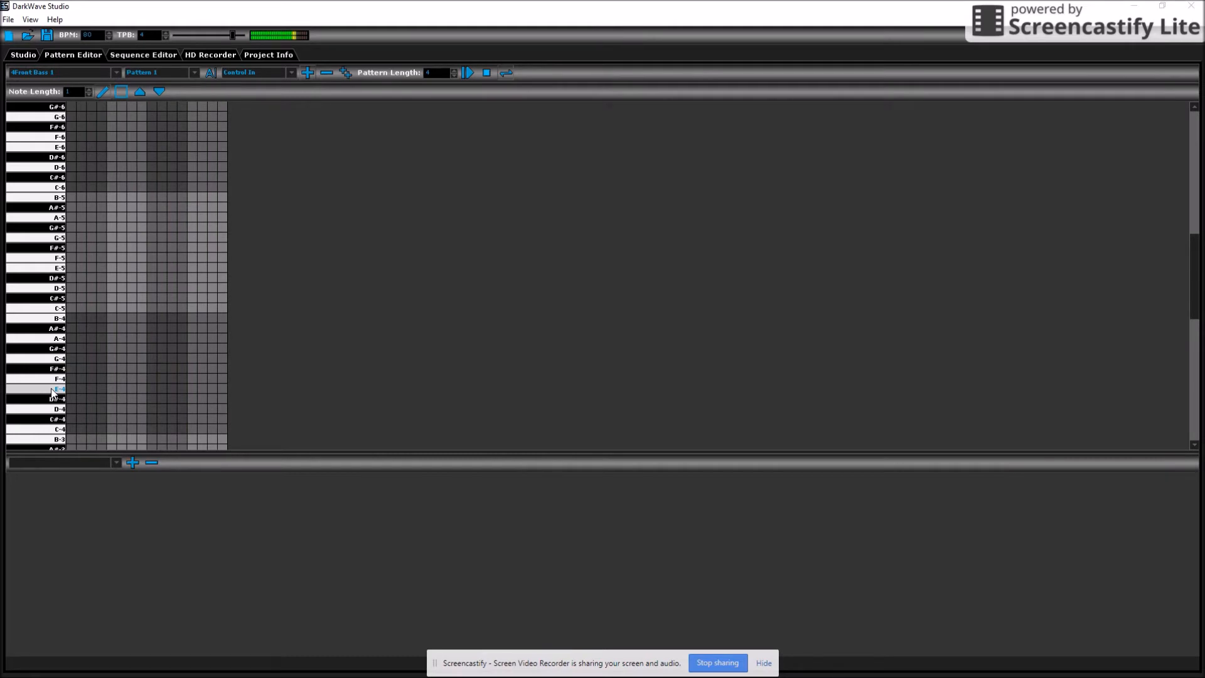
left_click(71, 388)
left_click_drag(71, 389, 105, 384)
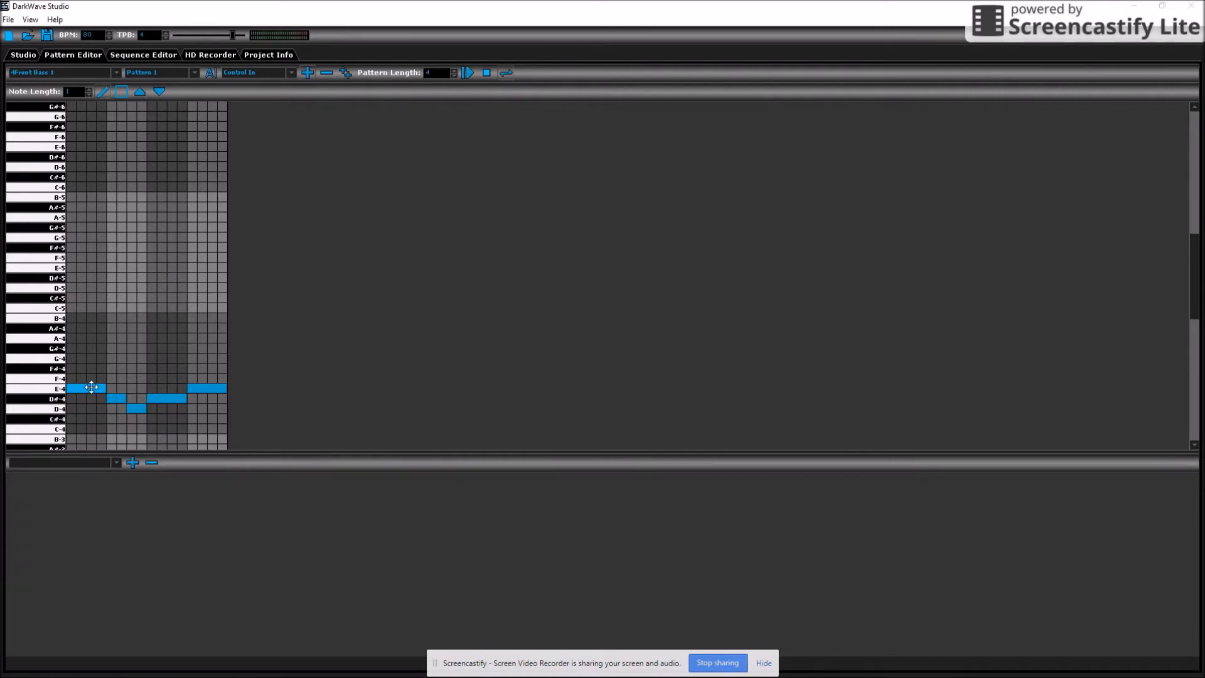
mouse_move(92, 387)
left_mouse_down()
mouse_move(83, 363)
mouse_move(88, 388)
mouse_move(103, 386)
mouse_move(75, 387)
mouse_move(104, 389)
mouse_move(68, 389)
mouse_move(85, 381)
left_mouse_up()
left_click(470, 73)
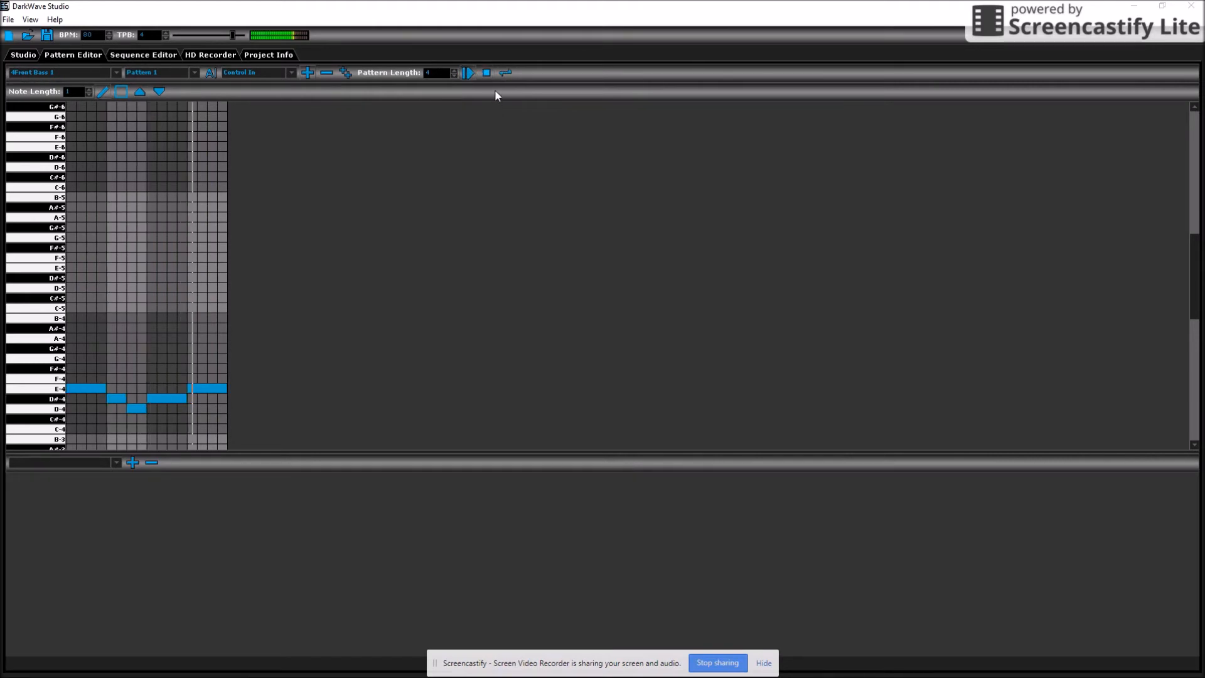
Place Pattern 1 three times in a row from the start of the ES DGenR8 1 track in the Sequence Editor.
left_click(145, 55)
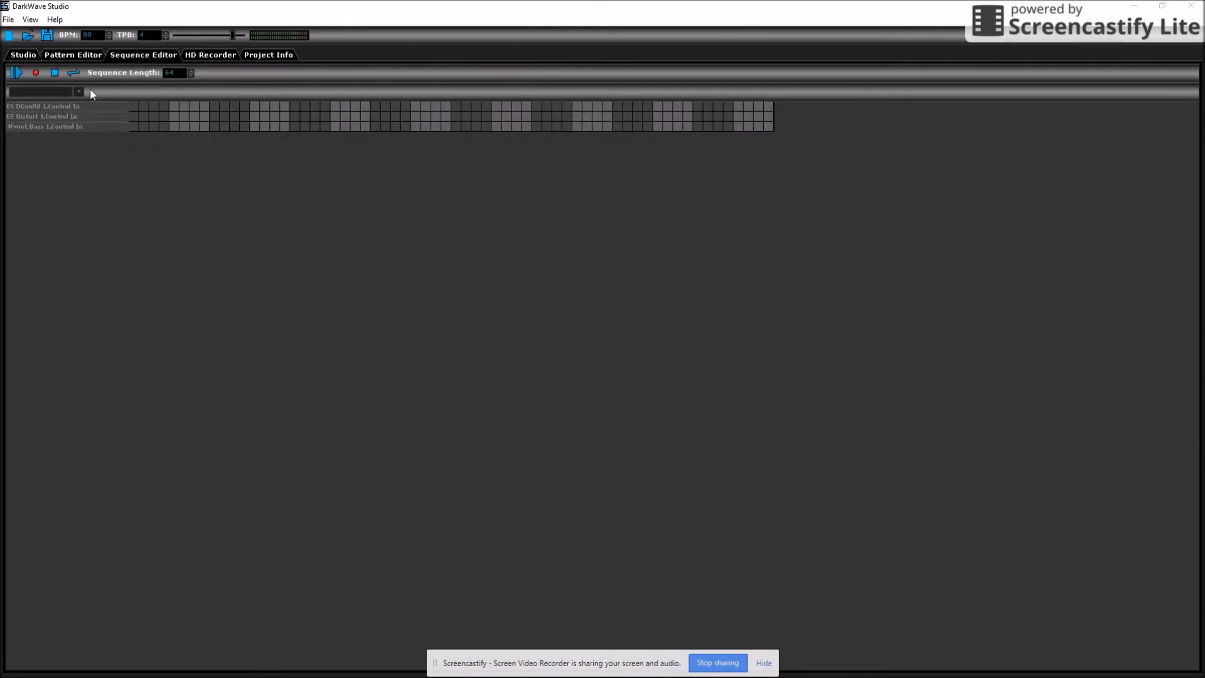
left_click(94, 108)
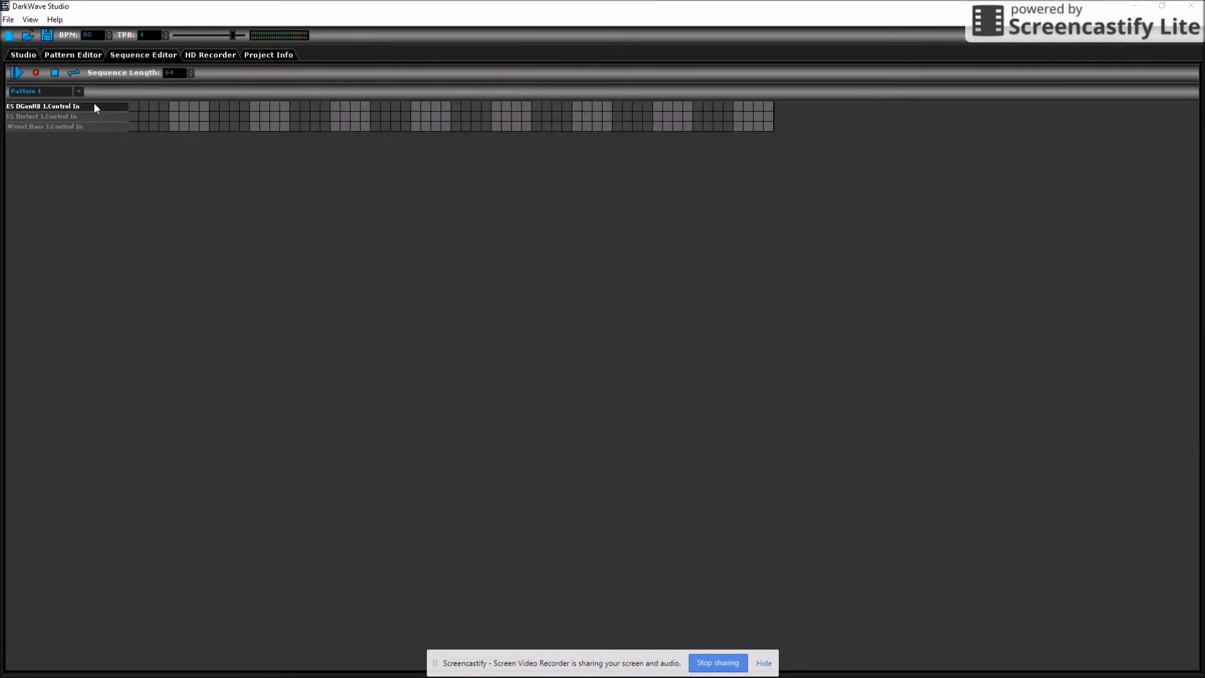
left_click(80, 92)
left_click(82, 92)
left_click(136, 106)
Set the sequence length to 10 and place Pattern 1 of 4Front Bass 1 under the second drum pattern.
left_click(107, 126)
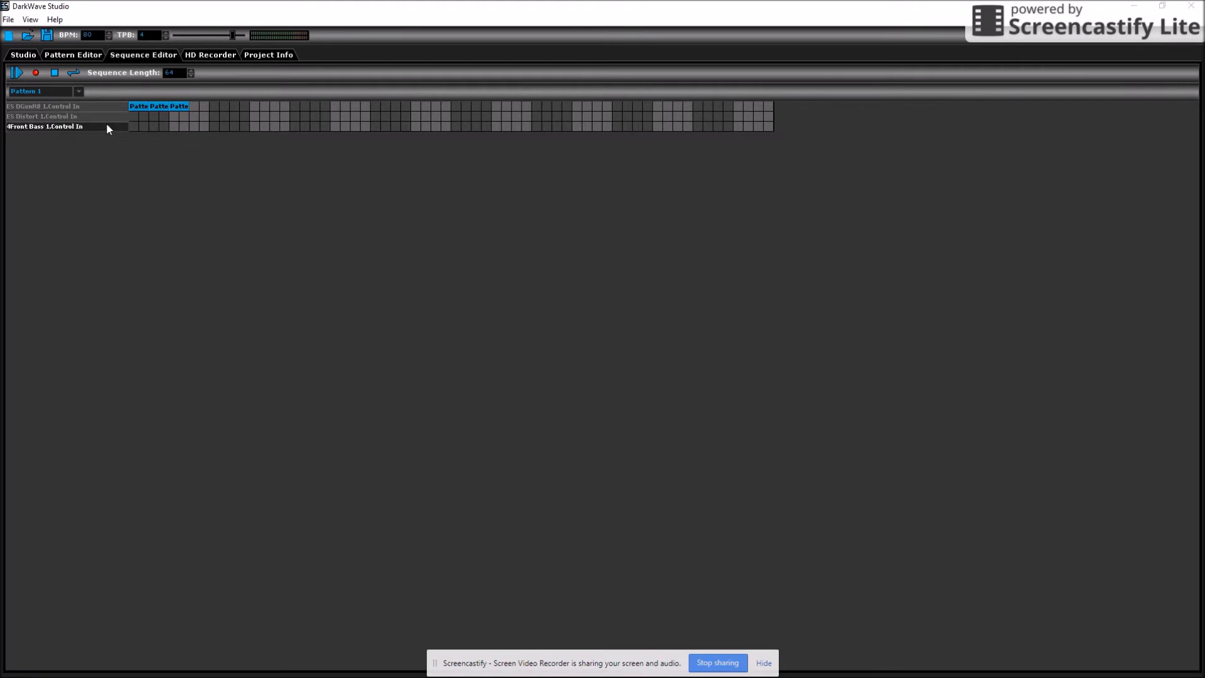
double_click(170, 73)
type("10")
key("Return")
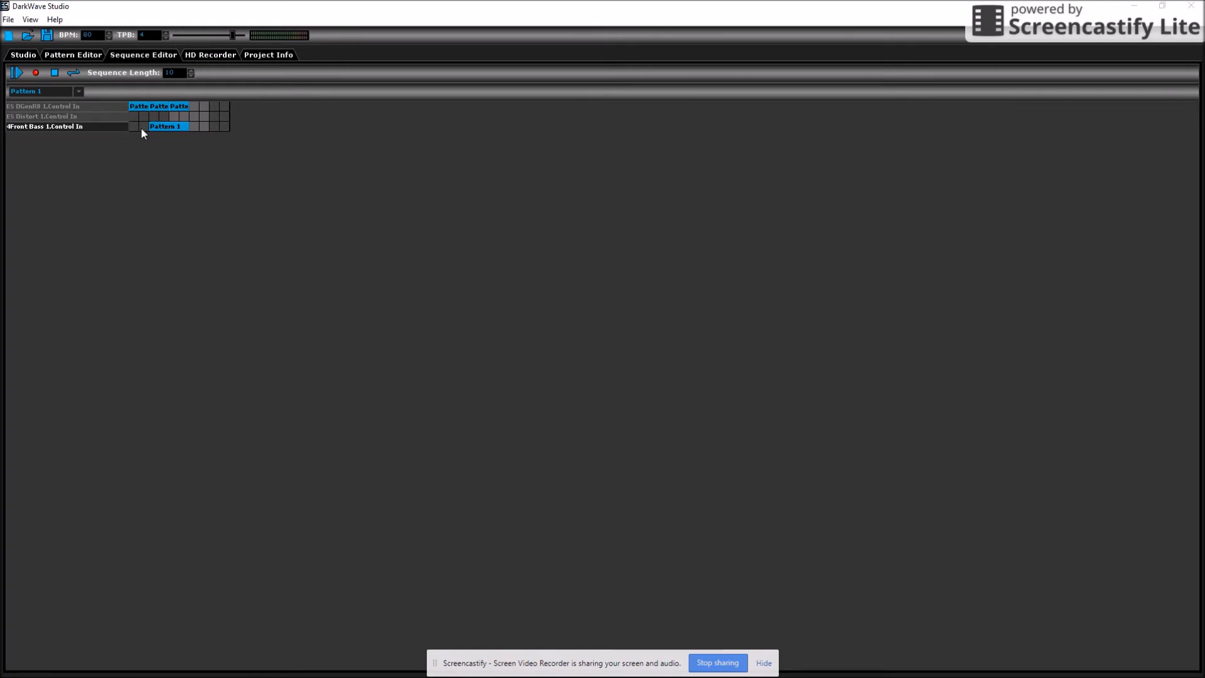
Check the bass pattern's length in the Pattern Editor and play the sequence from the Sequence Editor.
left_click(73, 55)
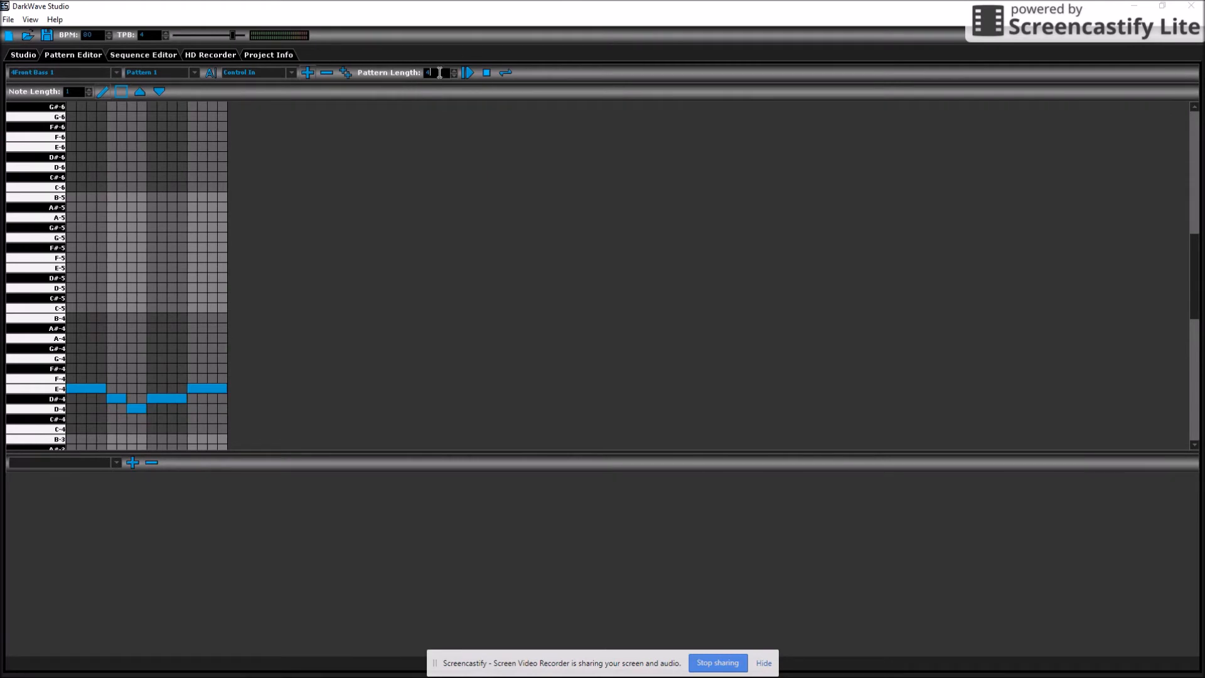
left_click(154, 58)
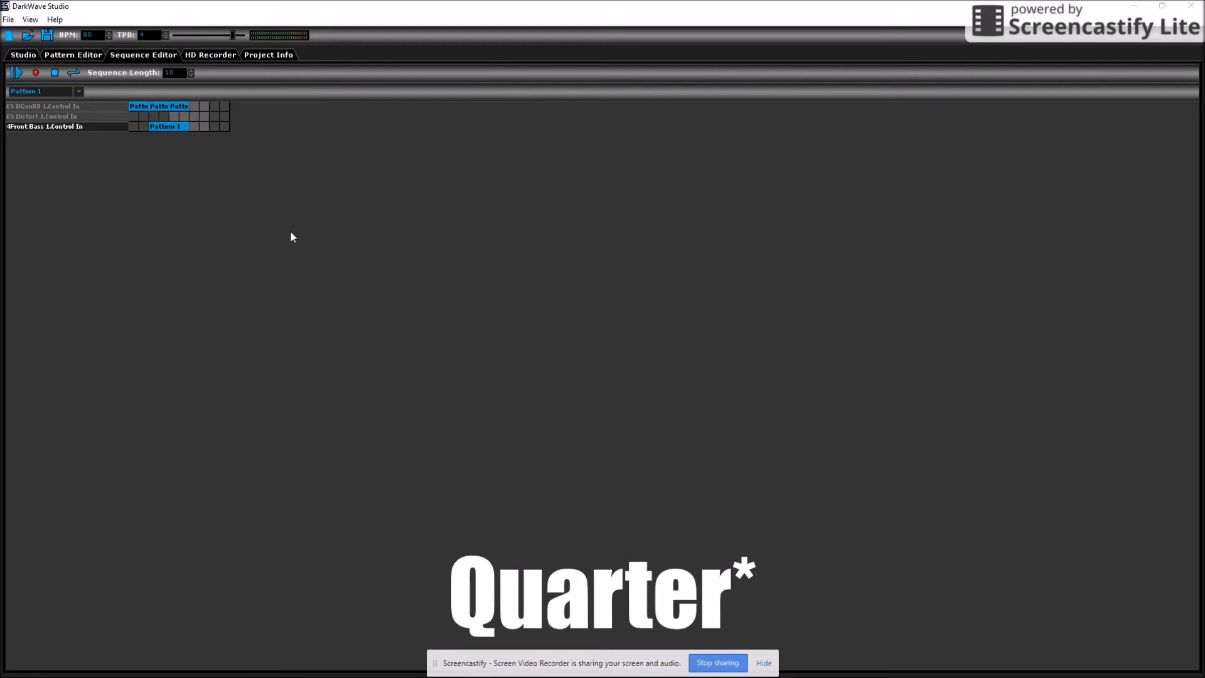
left_click(16, 74)
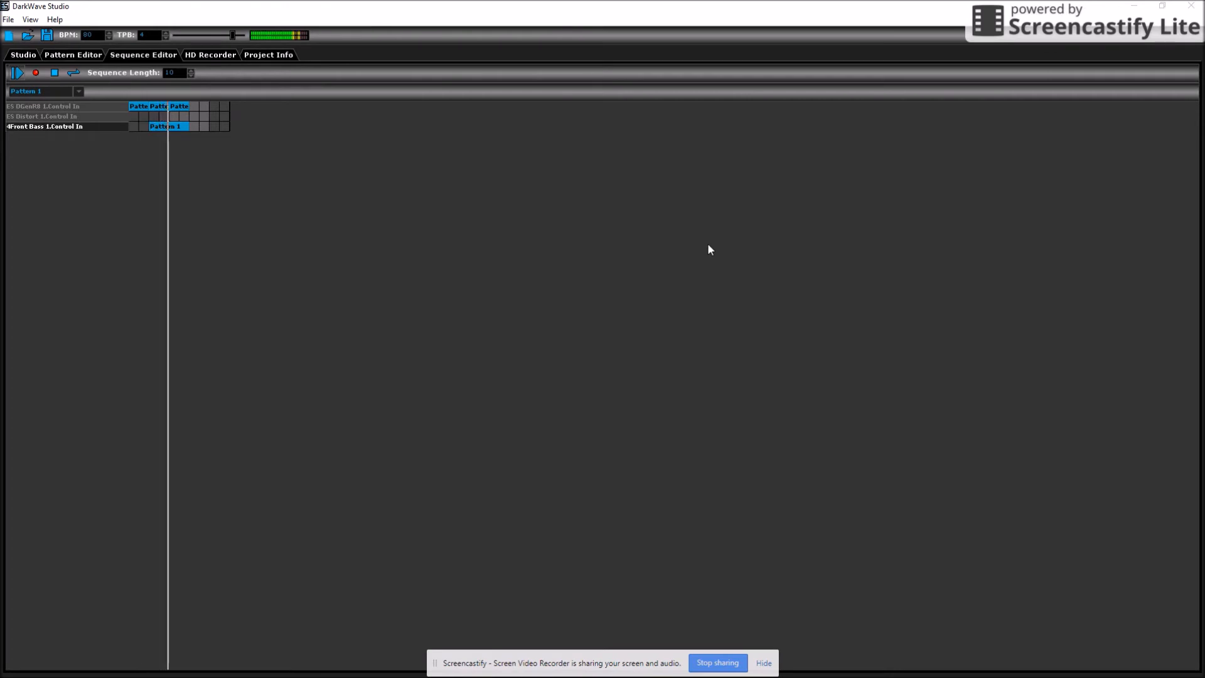
Return to the Studio view and show the GUI of ES DGenR8 1 with its drum knobs.
left_click(28, 59)
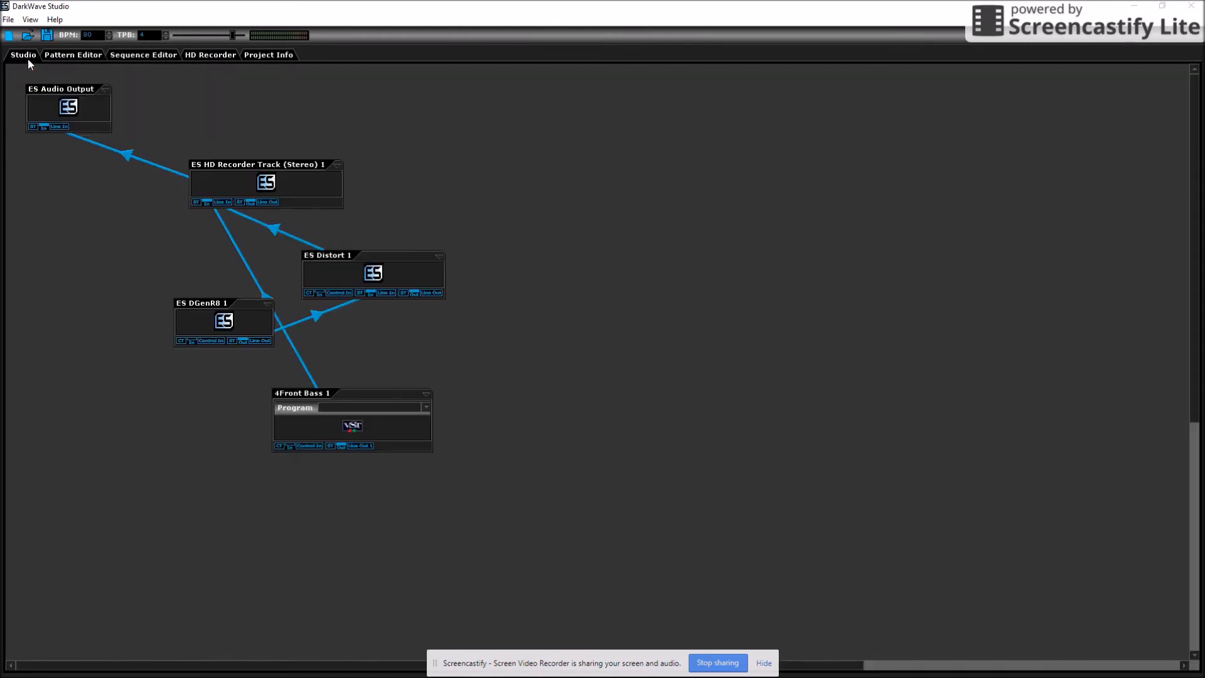
right_click(266, 309)
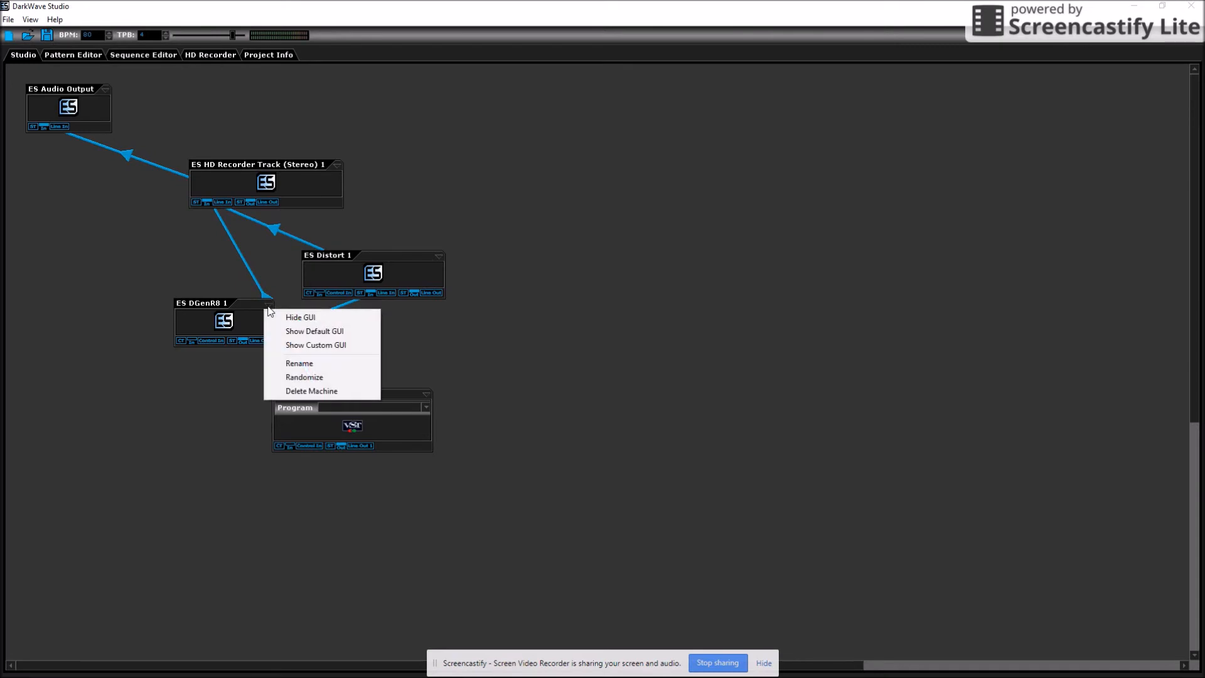
left_click(317, 331)
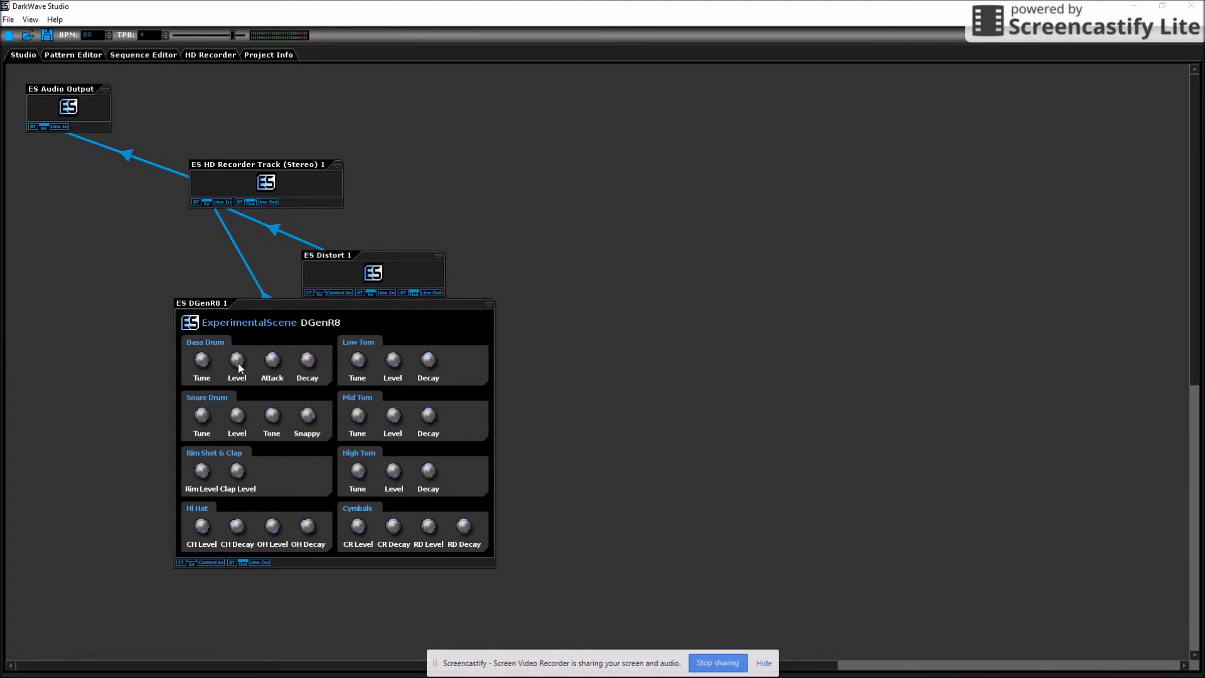
Play the drum and bass sequence again from the Sequence Editor and stop the playback.
left_click(75, 57)
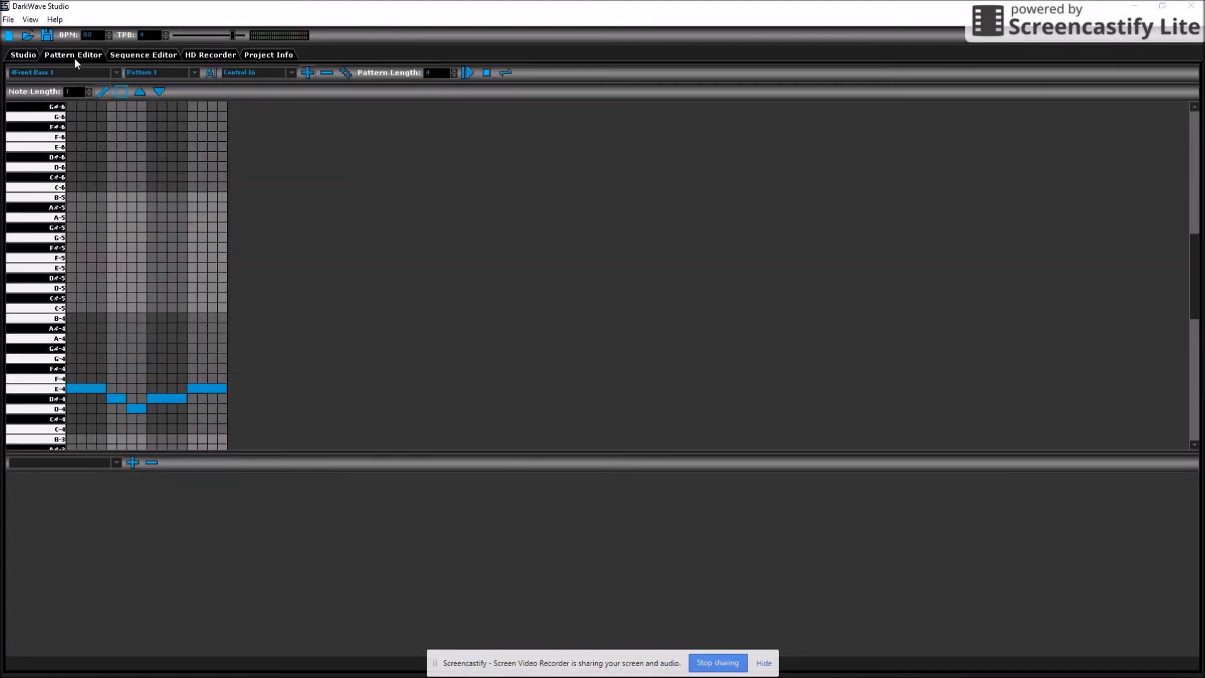
left_click(168, 56)
left_click(17, 74)
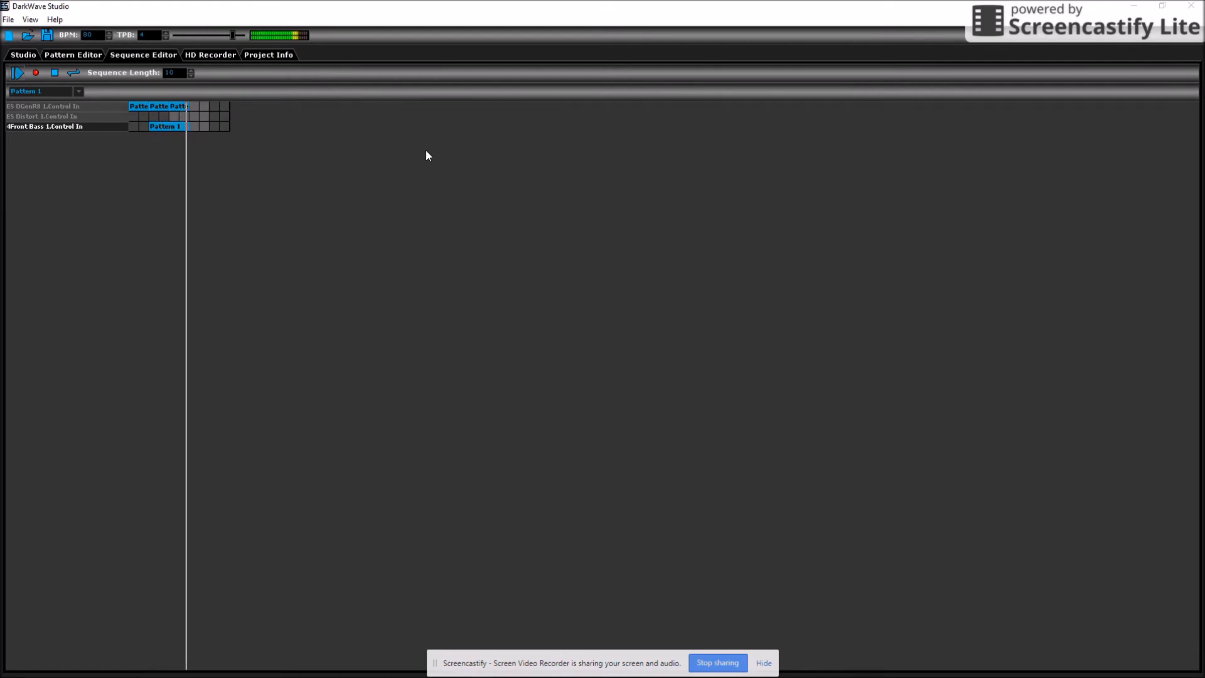
left_click(55, 70)
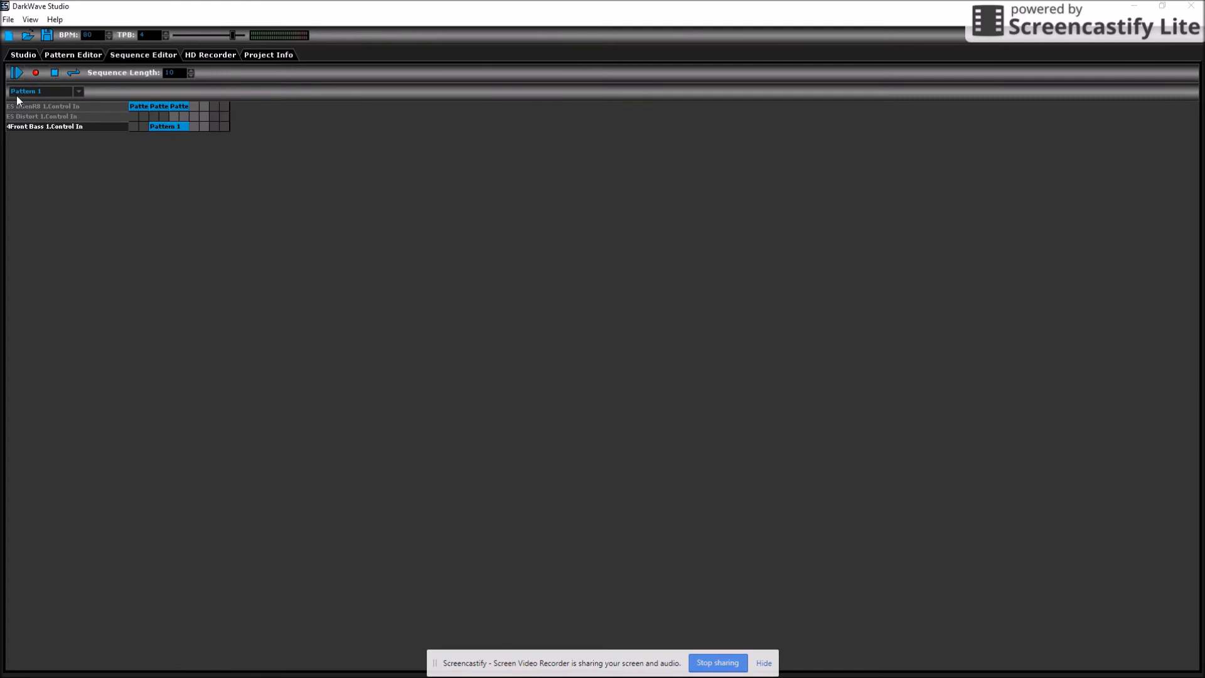
left_click(74, 56)
left_click(27, 56)
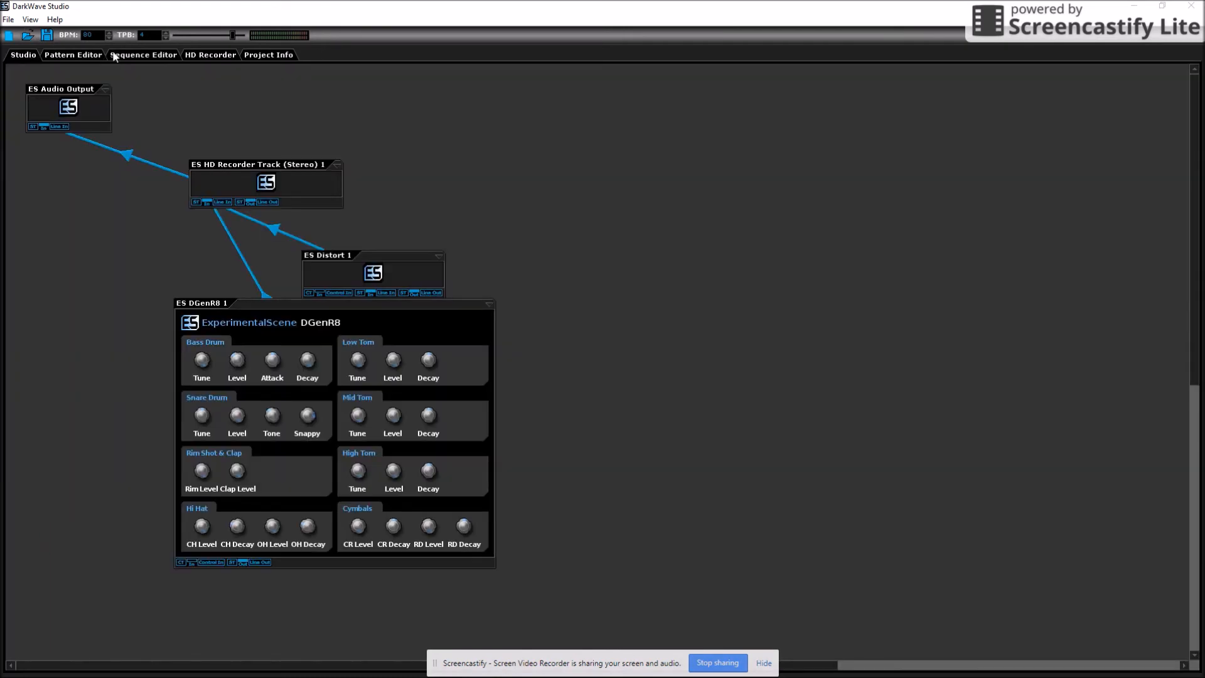
left_click(157, 57)
Set the HD Recorder output file of ES HD Recorder Track (Stereo) 1 to tutorial in the Music folder as WAV PCM 32-bit Float.
left_click(214, 55)
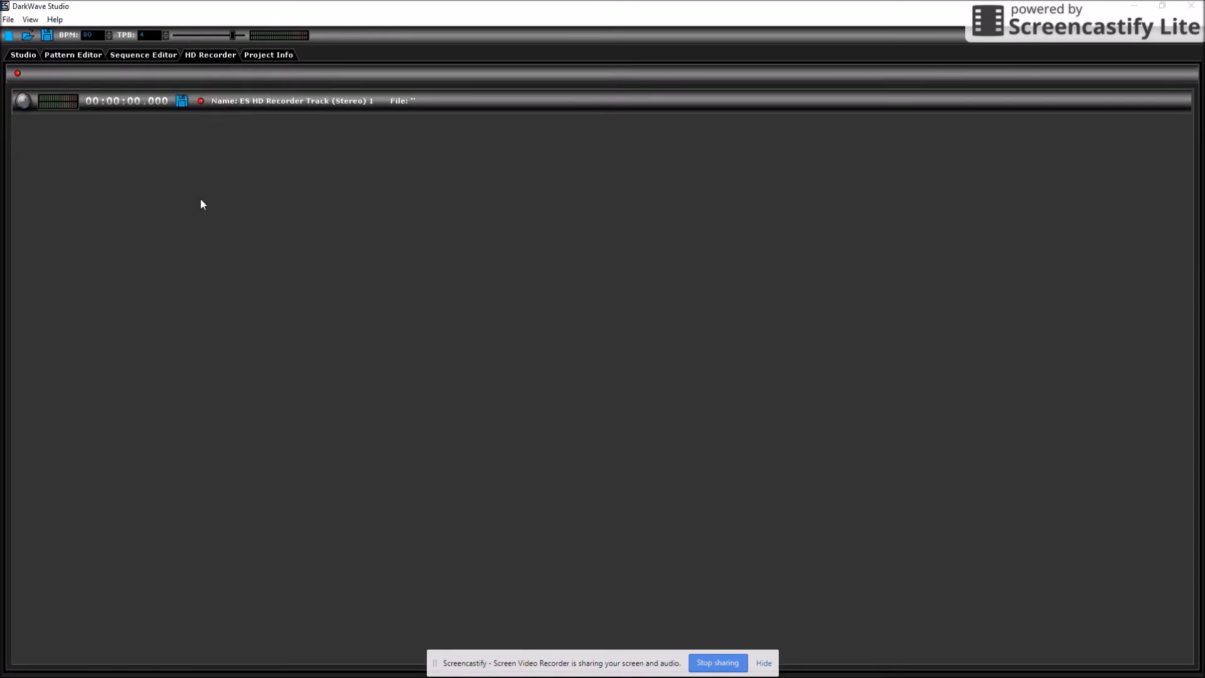
left_click(181, 104)
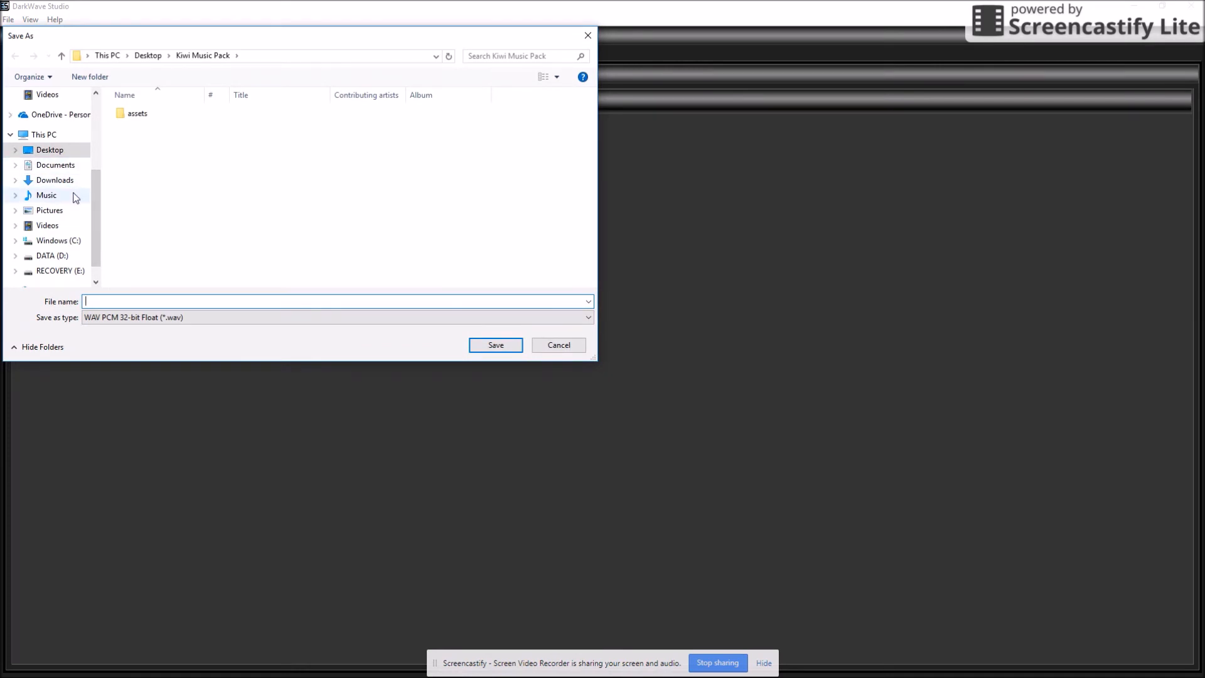
left_click(47, 195)
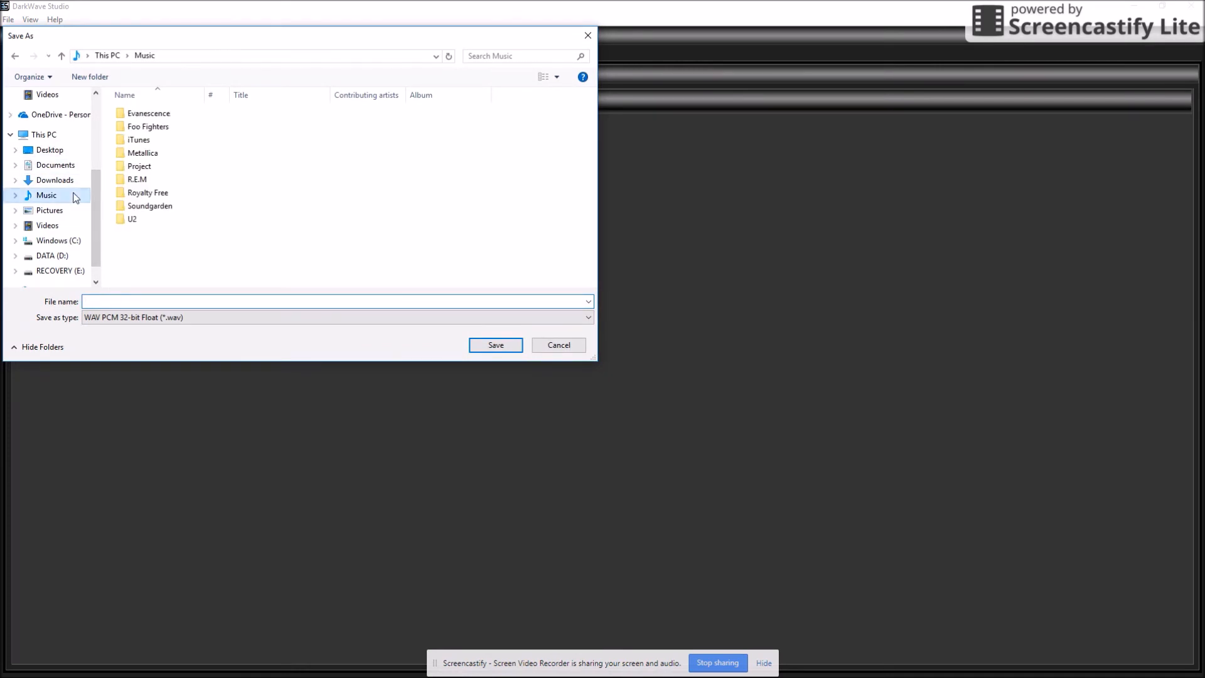
left_click(226, 301)
type("tutorial")
left_click(496, 346)
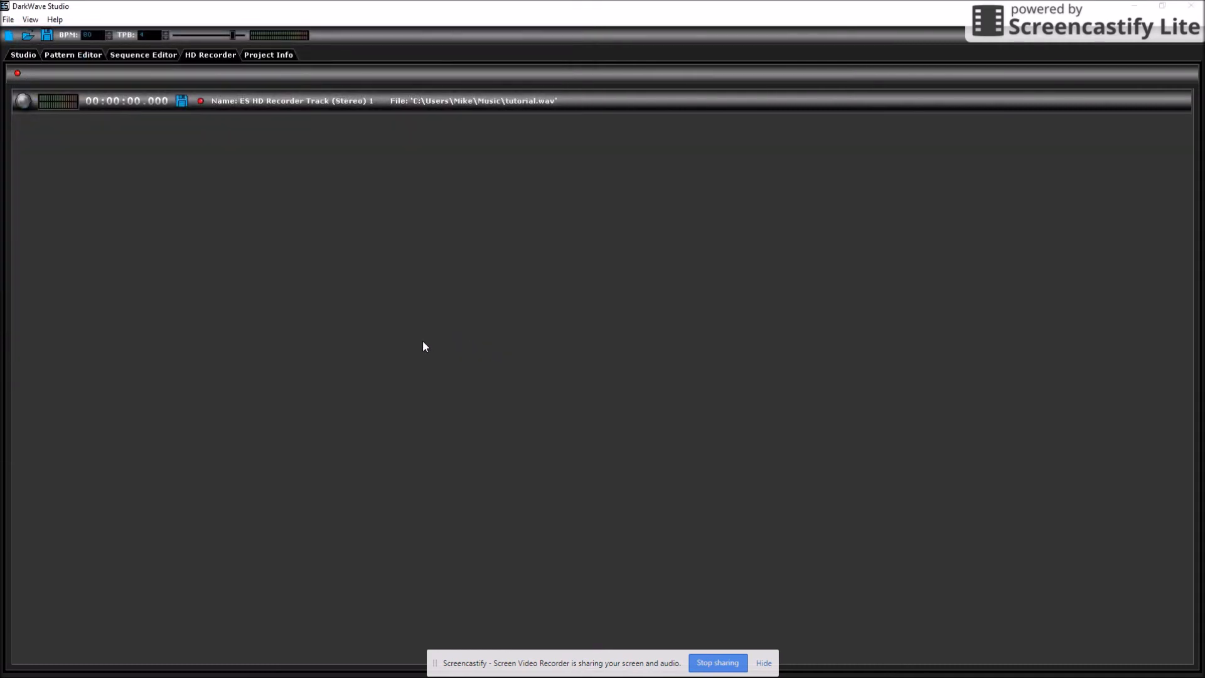
Record the sequence to the tutorial file from the Sequence Editor and return to the HD Recorder view.
left_click(144, 55)
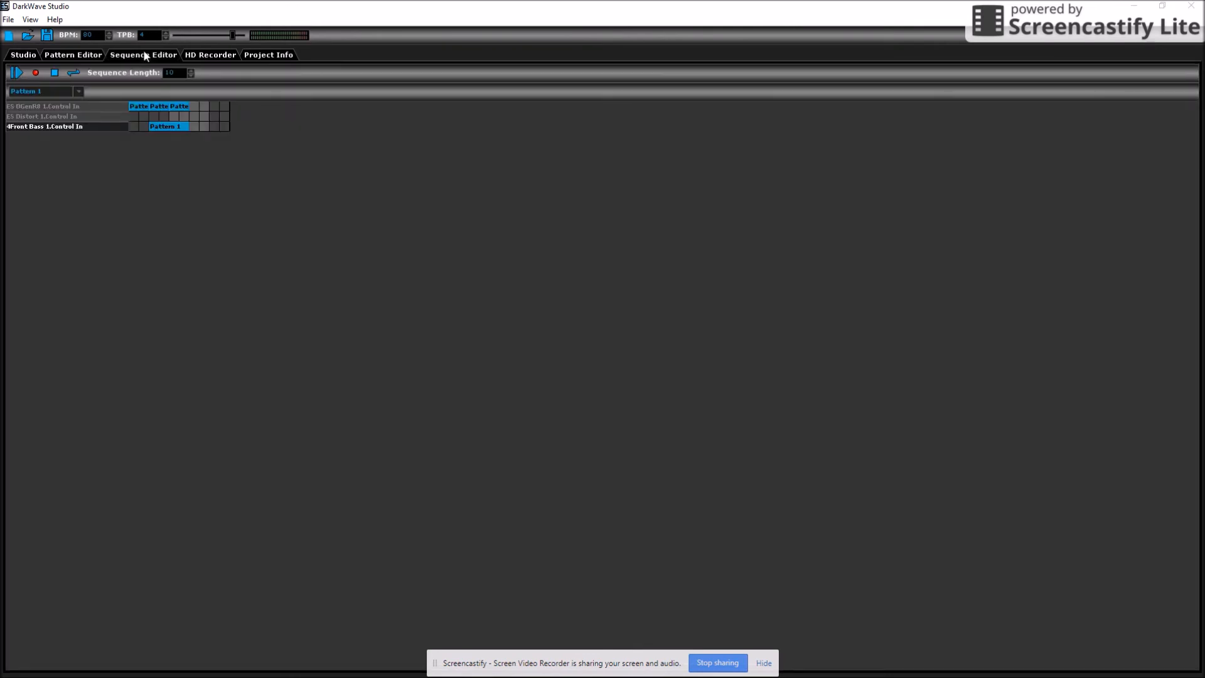
left_click(35, 73)
left_click(210, 55)
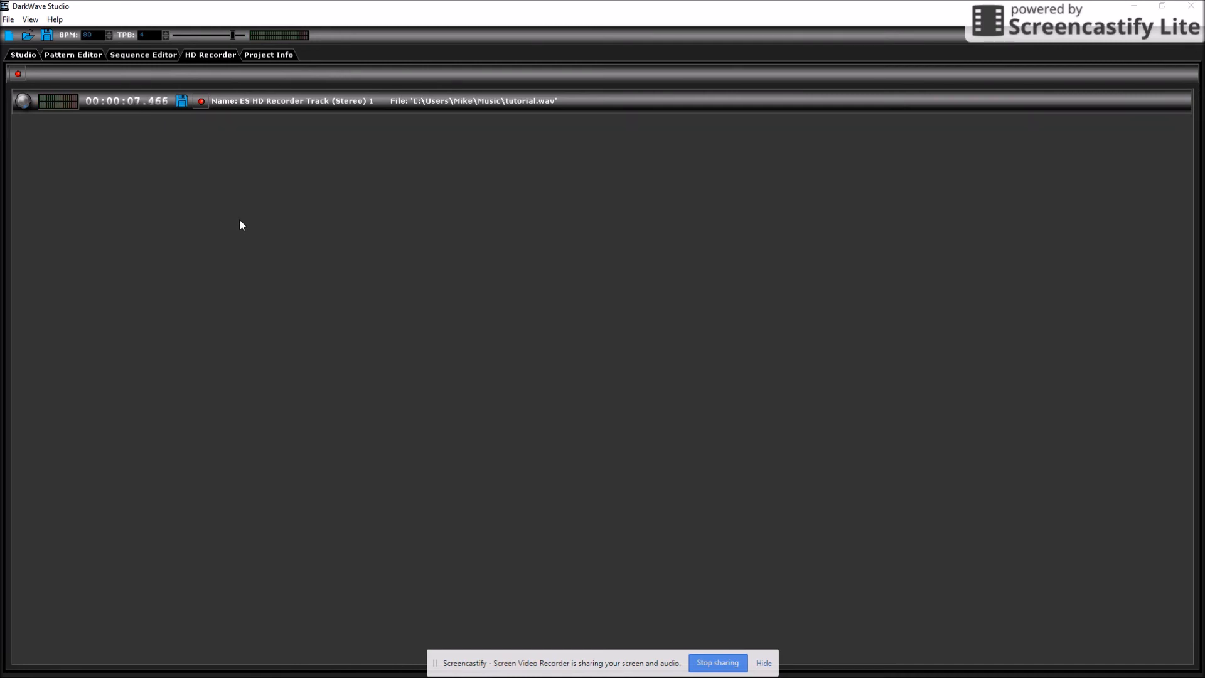
Set the output file of ES HD Recorder Track (Stereo) 1 to tutorial.wav in the Music folder, replacing the existing file.
left_click(181, 103)
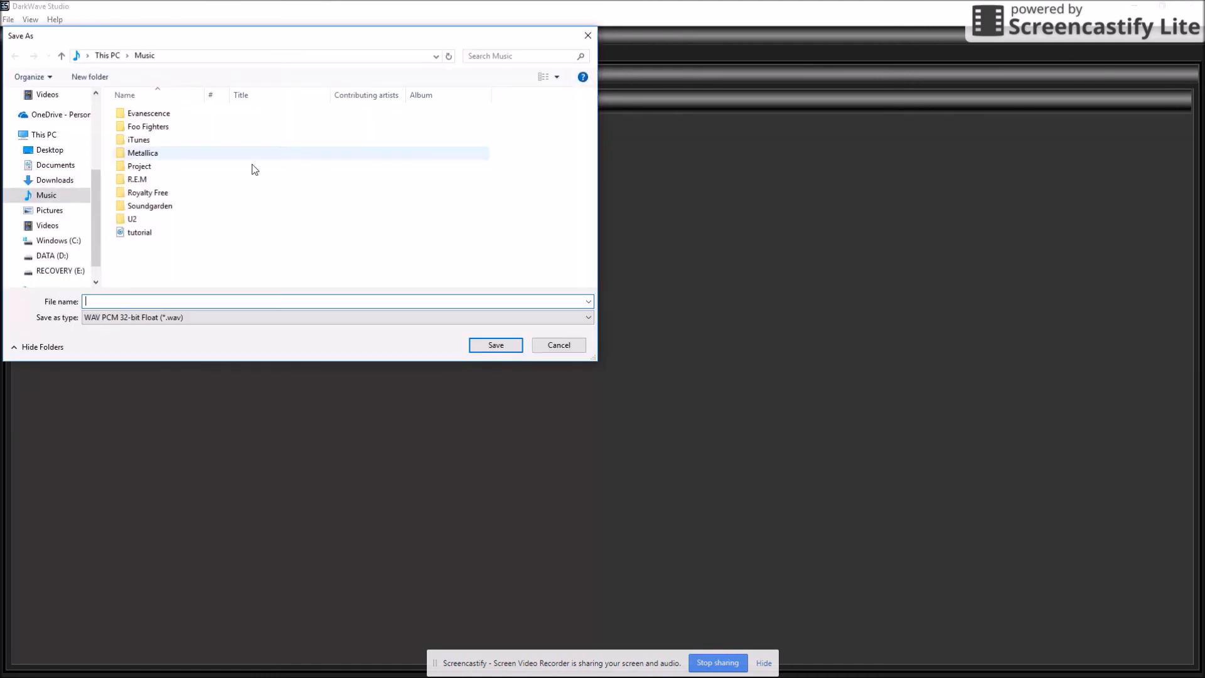
type("g")
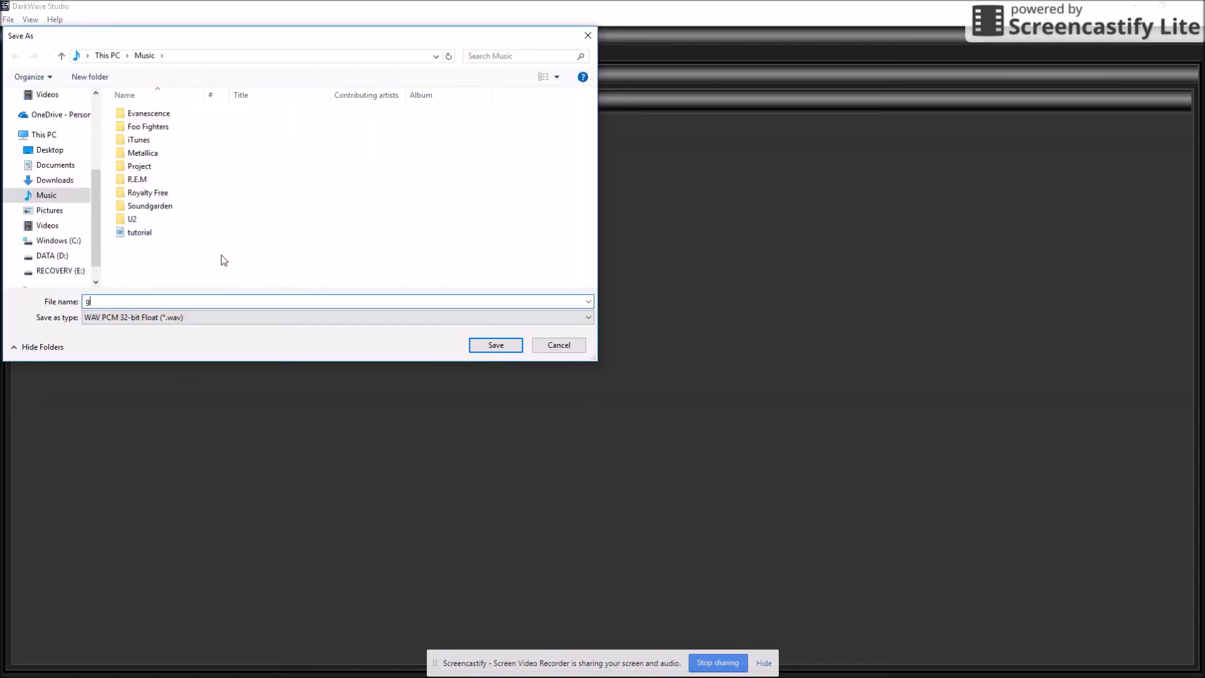
key("BackSpace")
type("tut")
key("Down")
key("Return")
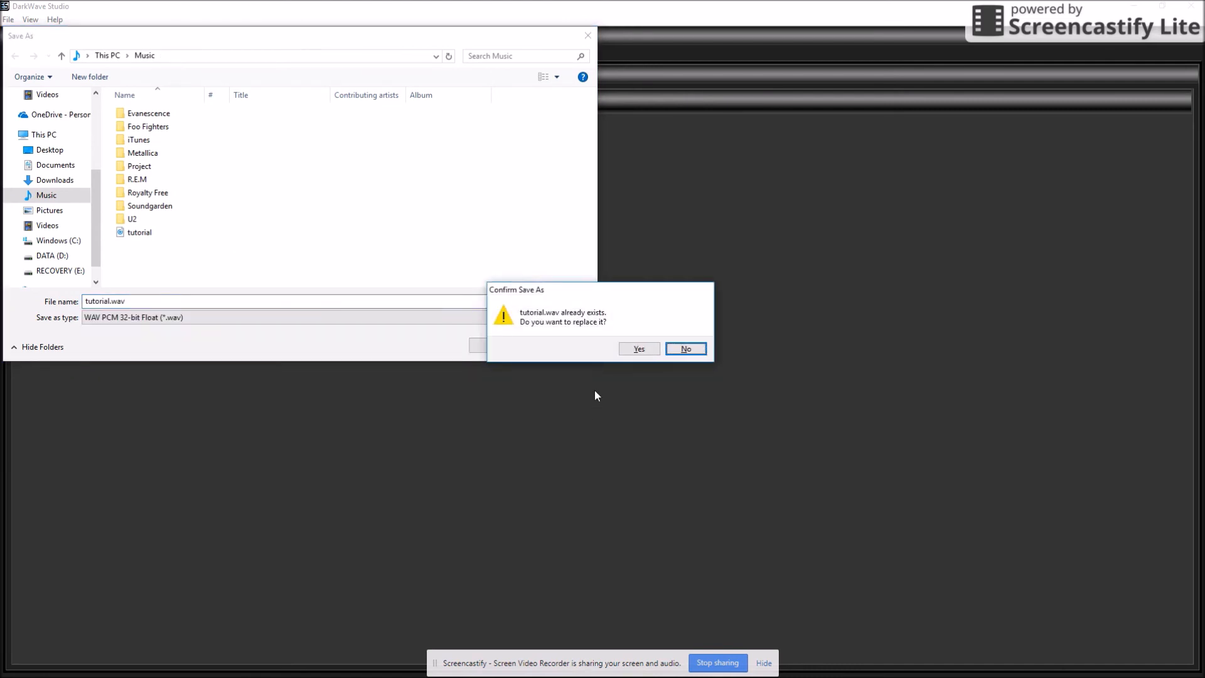
left_click(647, 349)
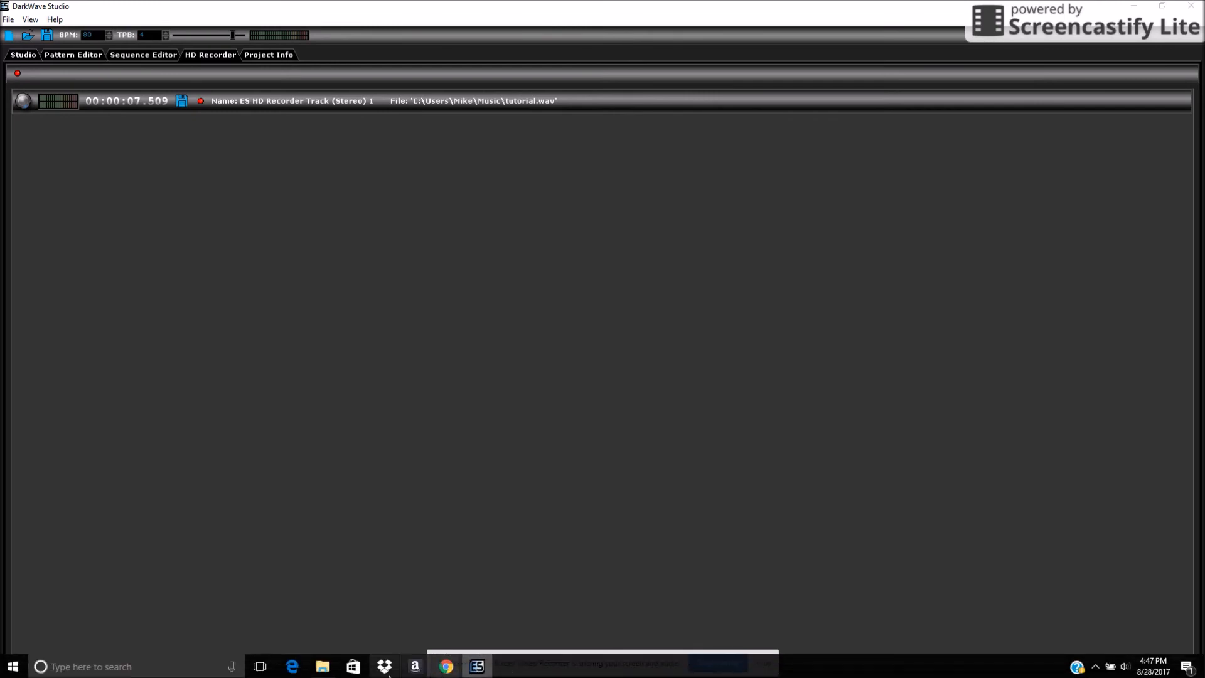
Switch to File Explorer, play the tutorial recording from the Music folder in Groove Music, and close the player.
mouse_move(323, 666)
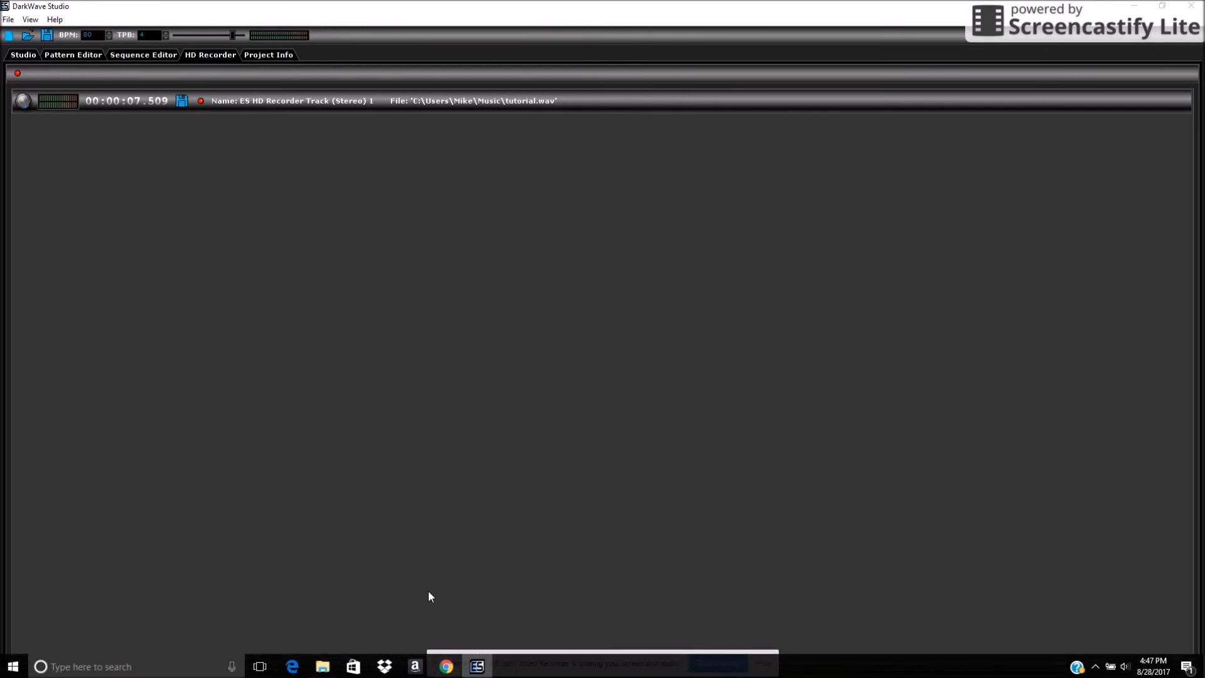
left_click(323, 667)
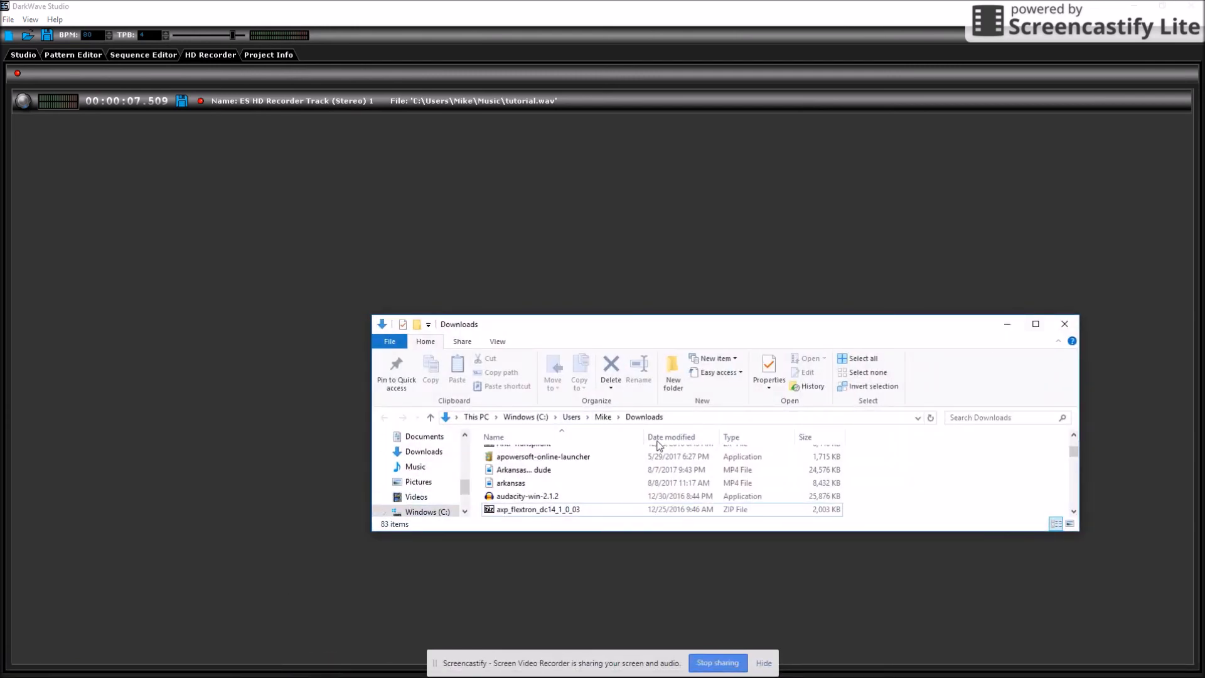
left_click(433, 468)
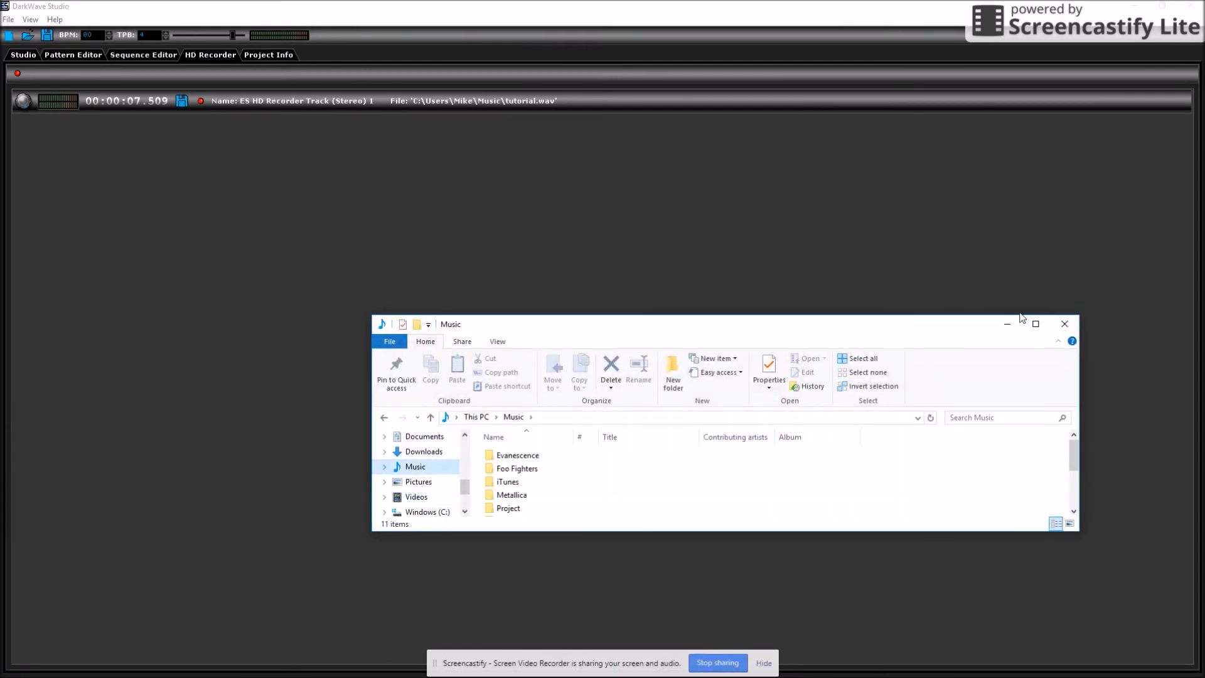
left_click(1036, 324)
left_click(145, 269)
double_click(145, 269)
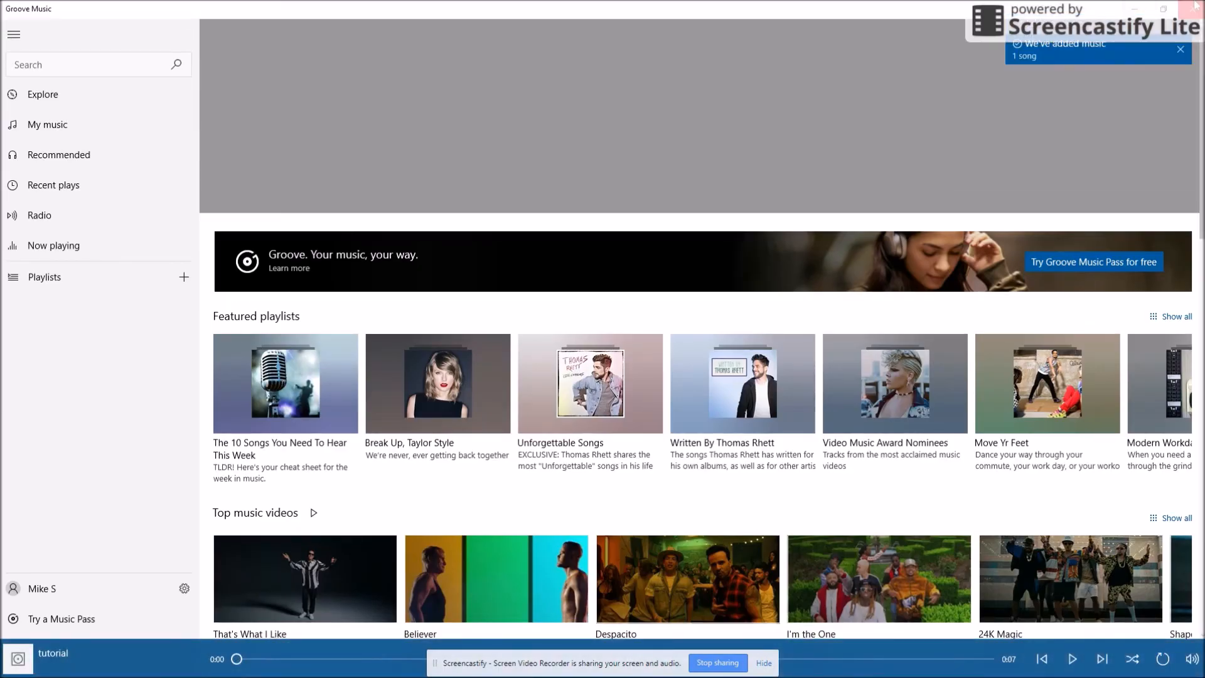
left_click(1192, 7)
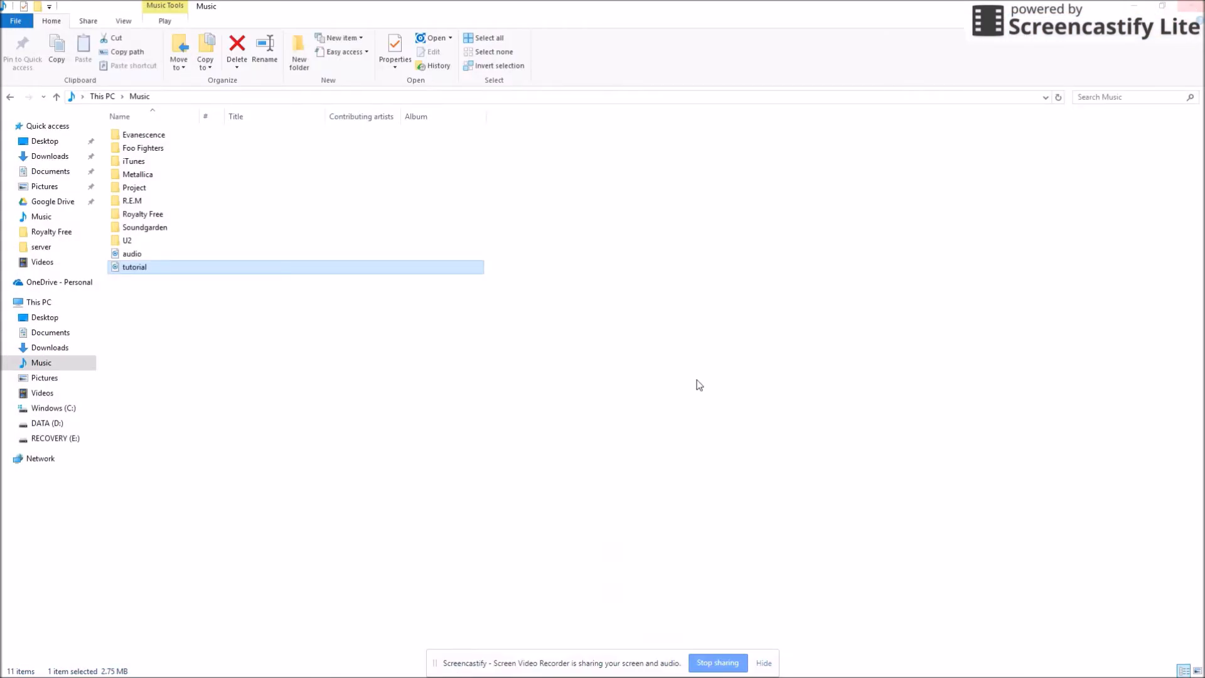
Switch back to DarkWave Studio and hide the GUI of ES DGenR8 1 in the Studio view.
left_click(475, 672)
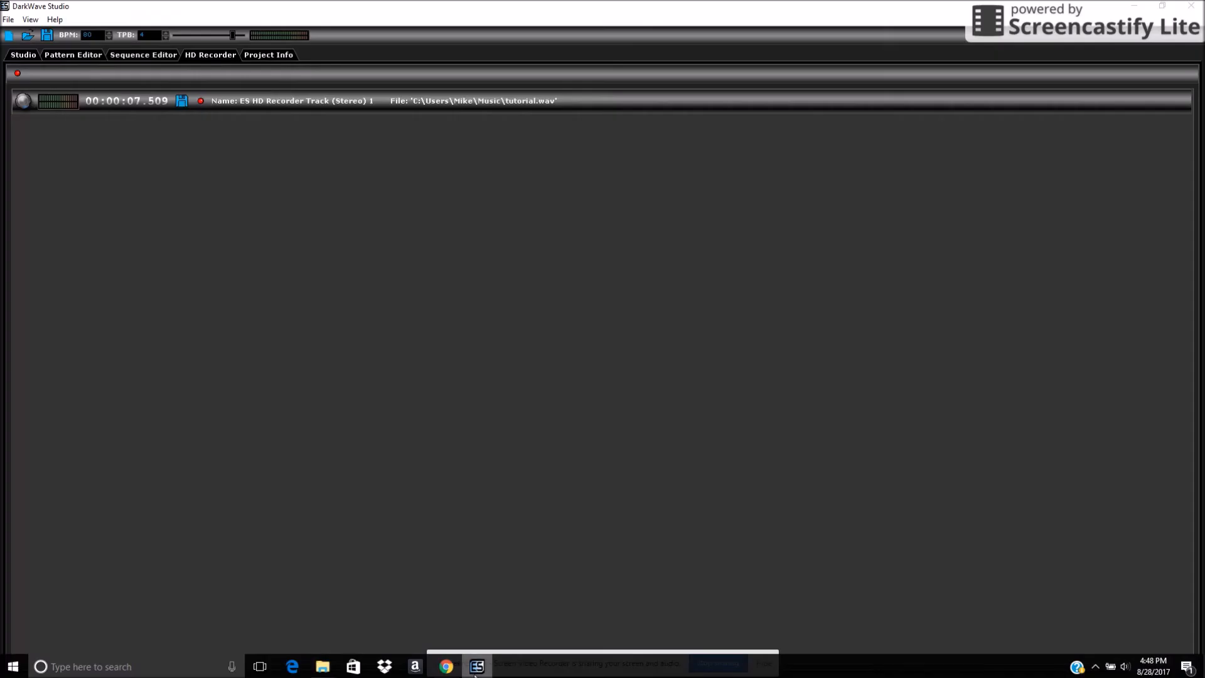
left_click(22, 56)
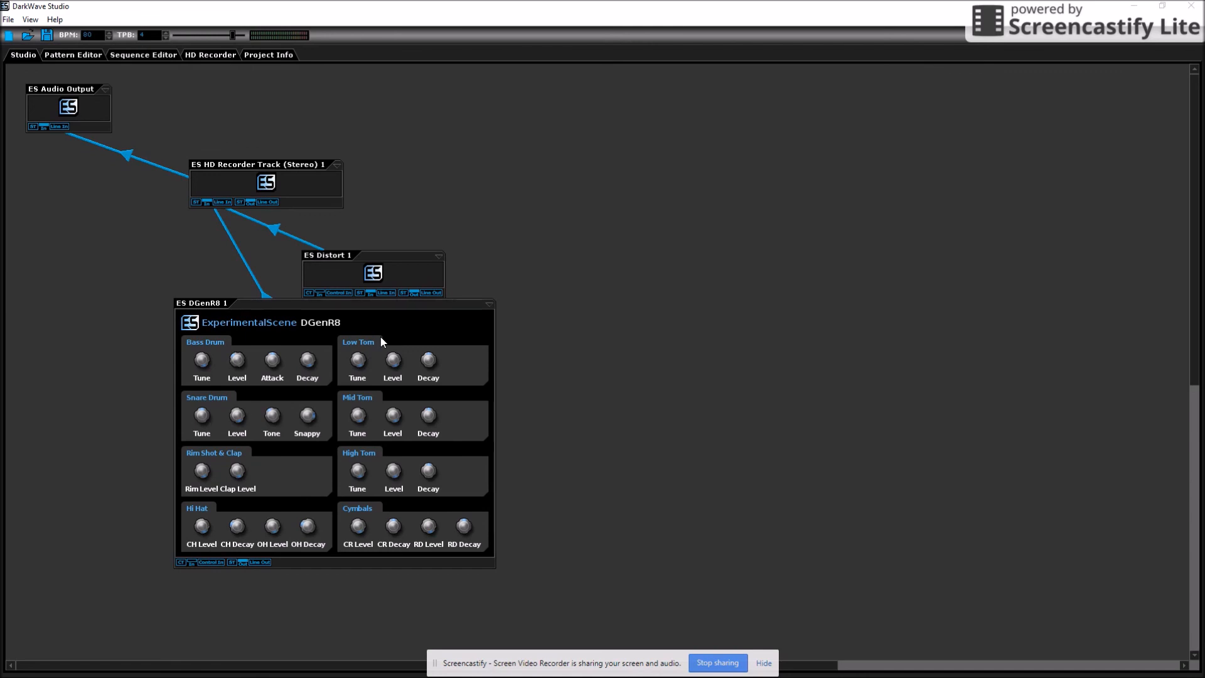
left_click(489, 304)
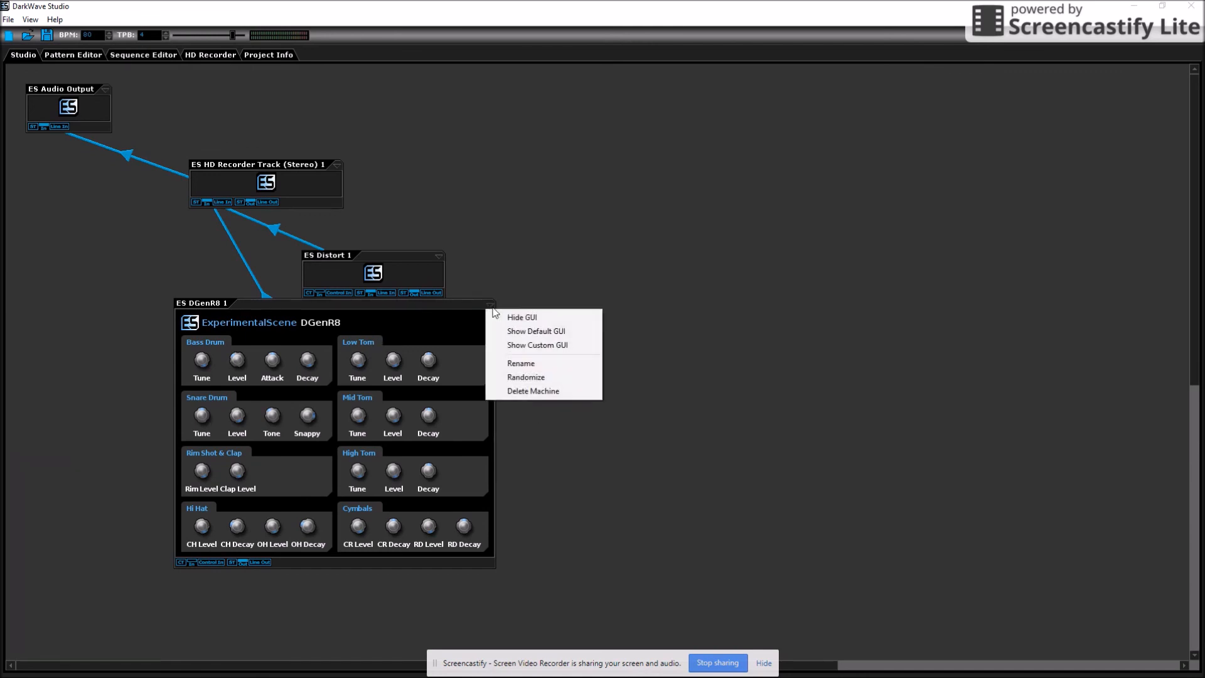
left_click(514, 346)
left_click(488, 305)
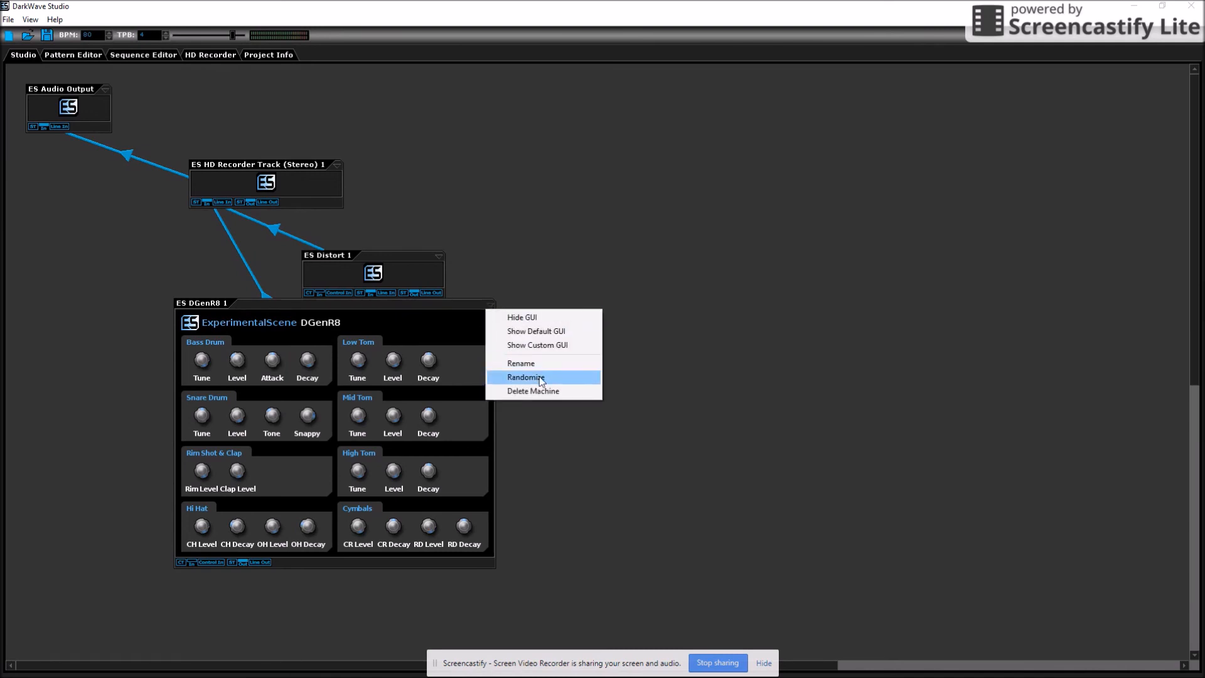
left_click(522, 318)
right_click(505, 280)
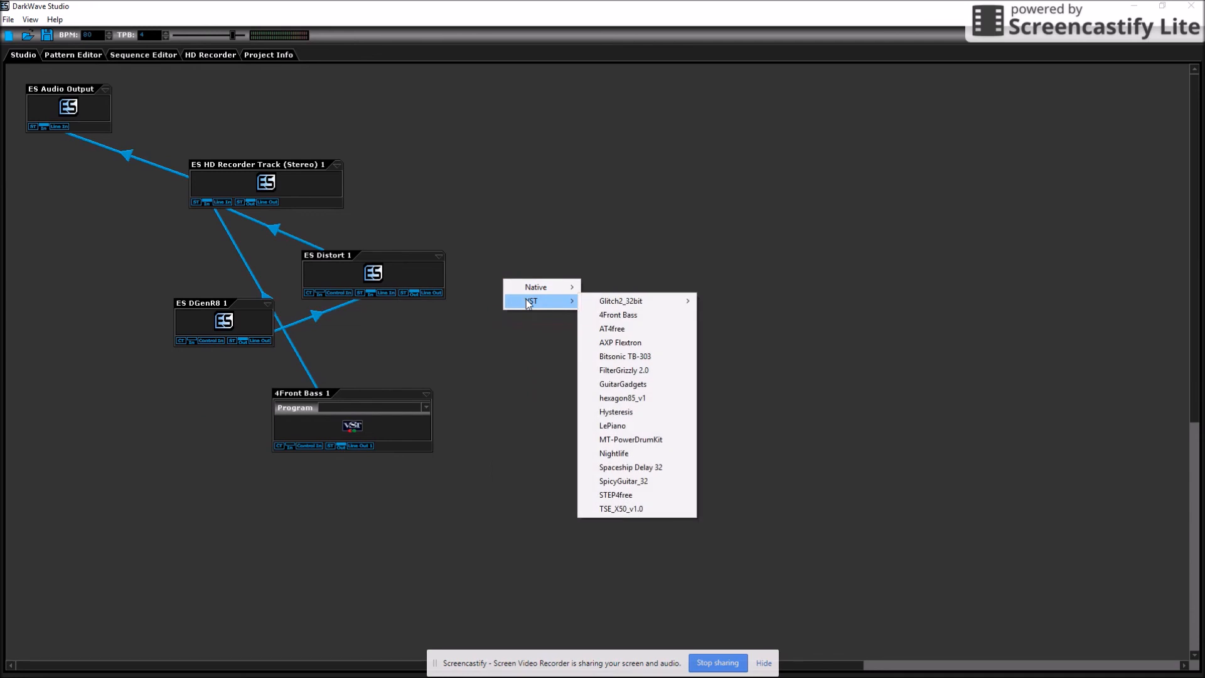
mouse_move(526, 291)
left_click(555, 70)
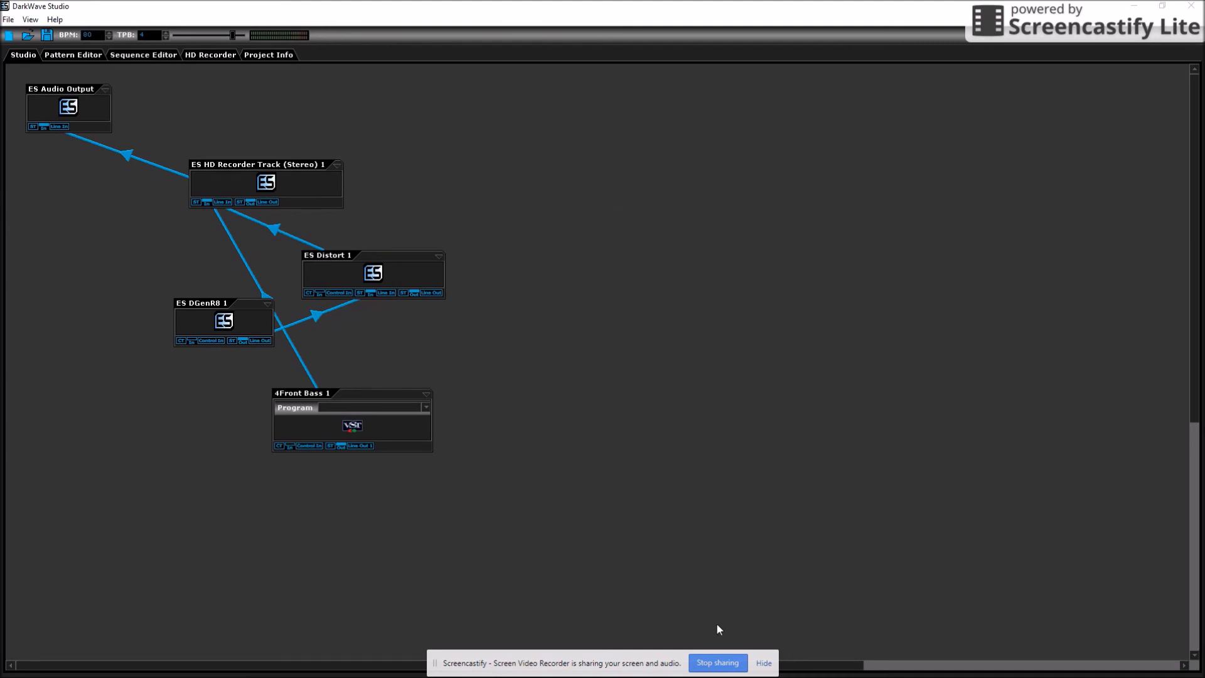
left_click(715, 663)
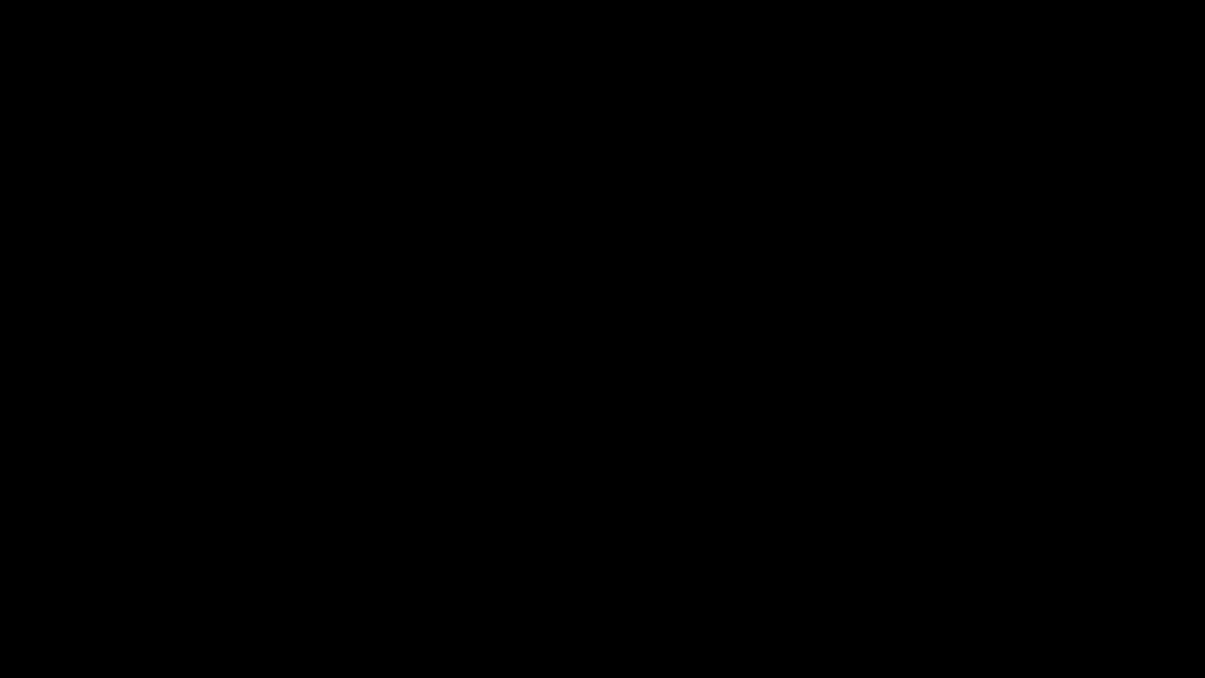